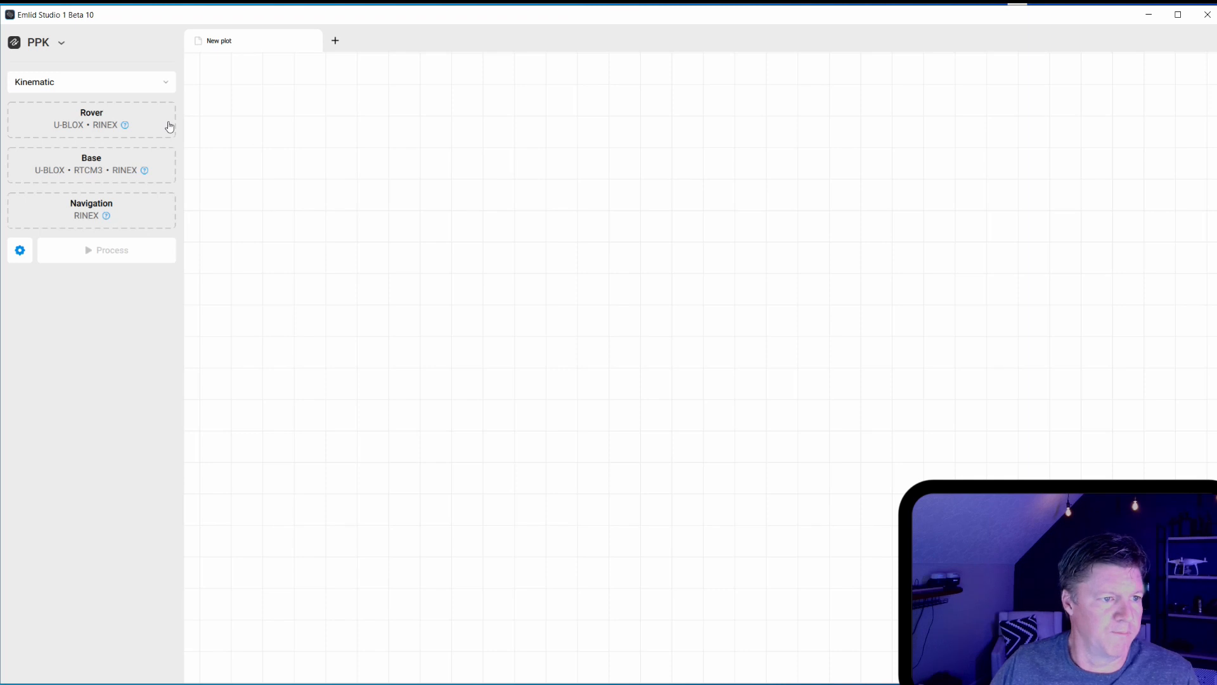
Step: Look at the Drone data PPK and Stop & Go with ReachView 3 workflows, and return to the PPK workflow
click(61, 44)
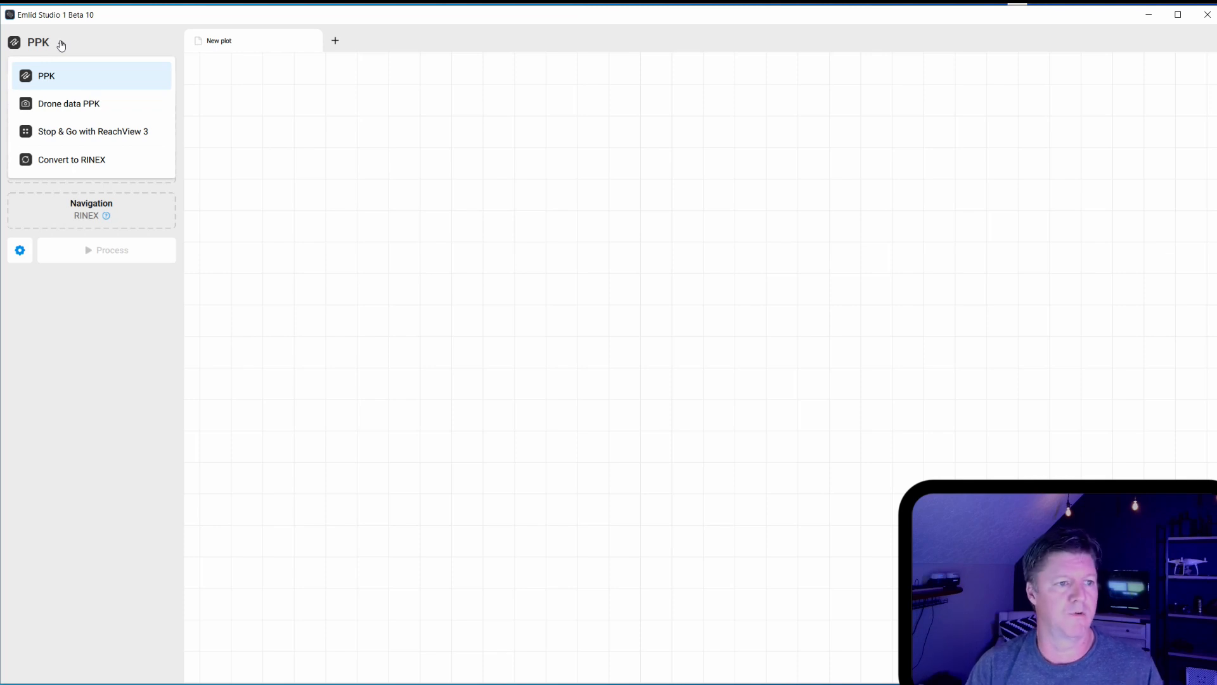
click(71, 103)
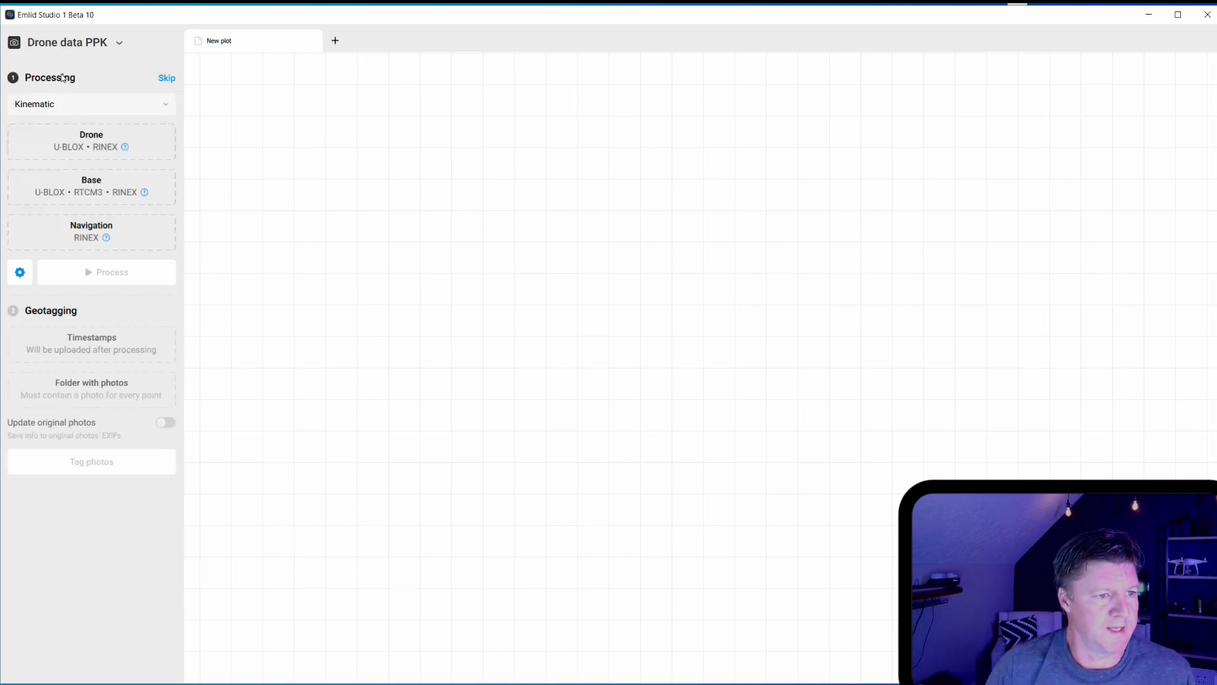
click(118, 44)
click(72, 131)
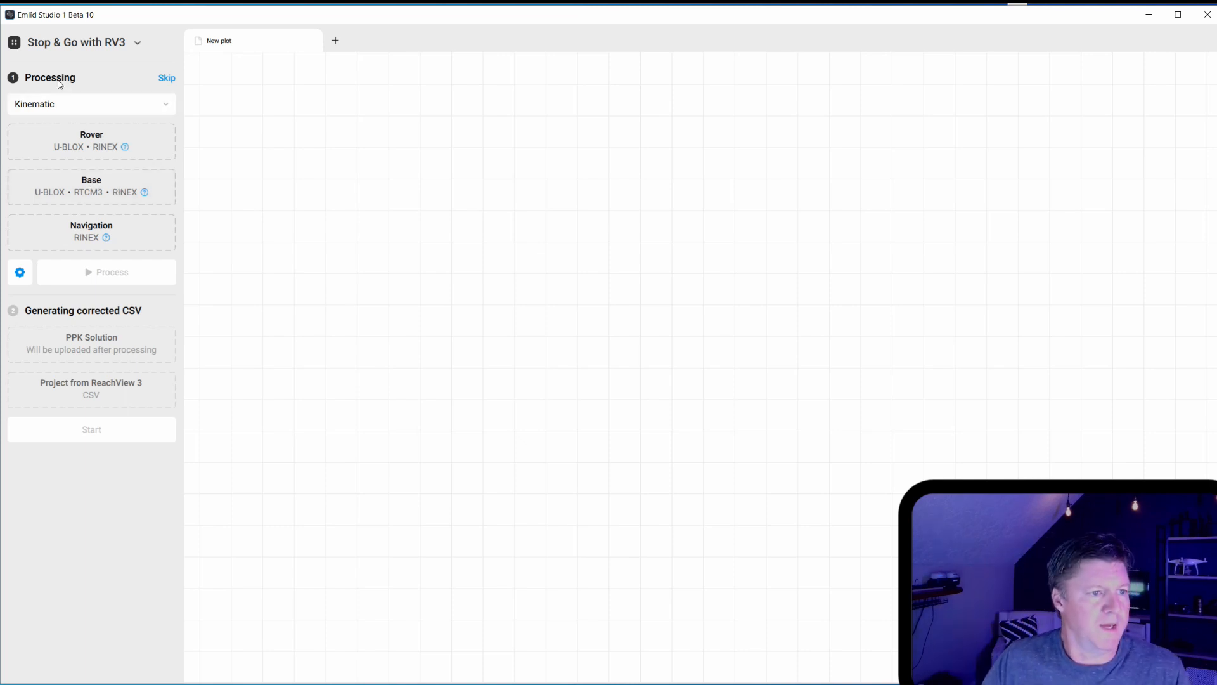
click(76, 48)
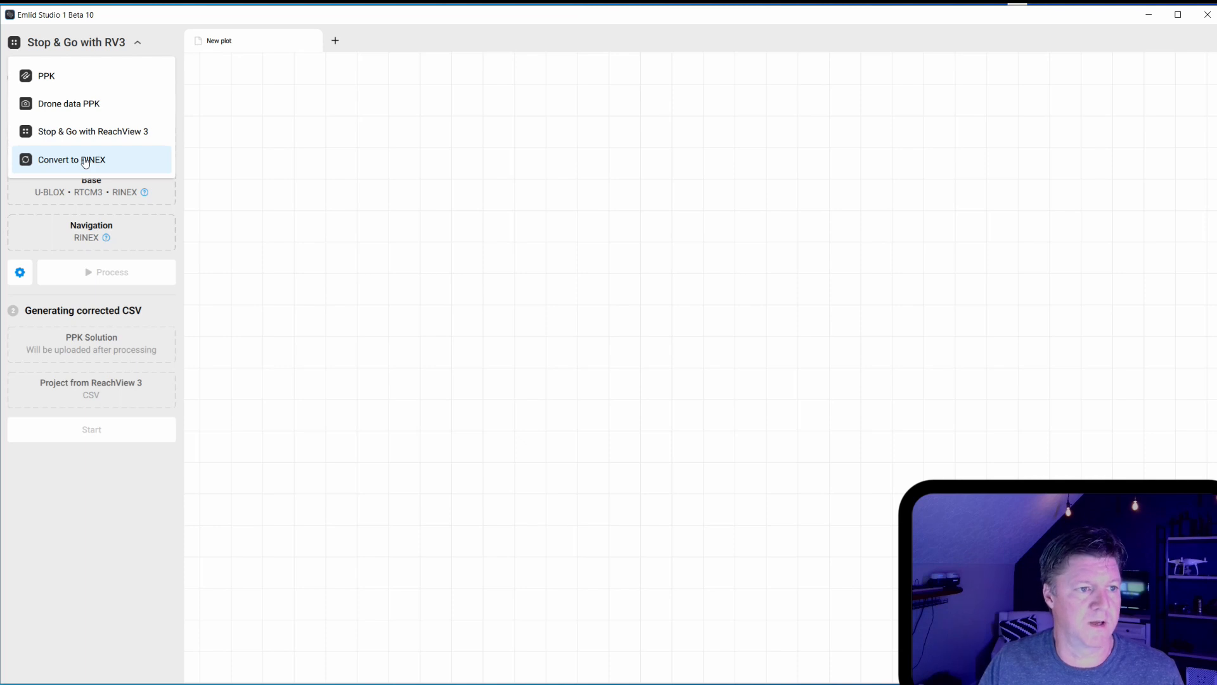
click(66, 79)
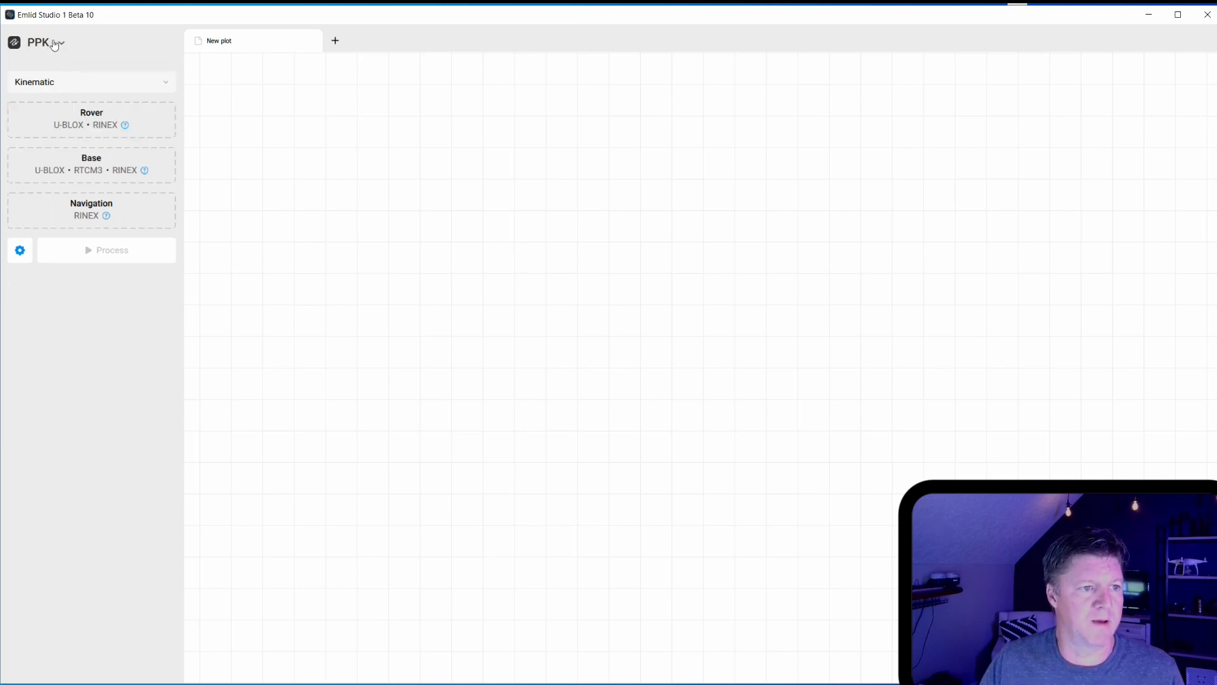
Step: Try the Static positioning mode for the PPK workflow and return the mode to Kinematic
click(106, 89)
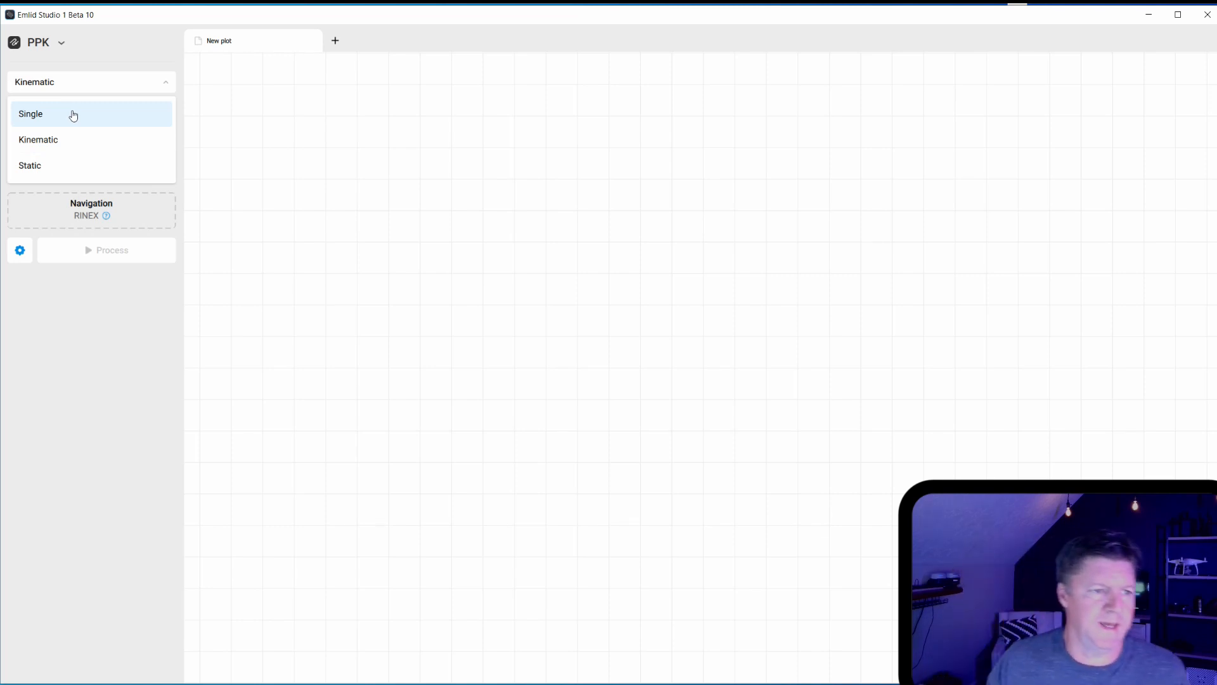
click(62, 170)
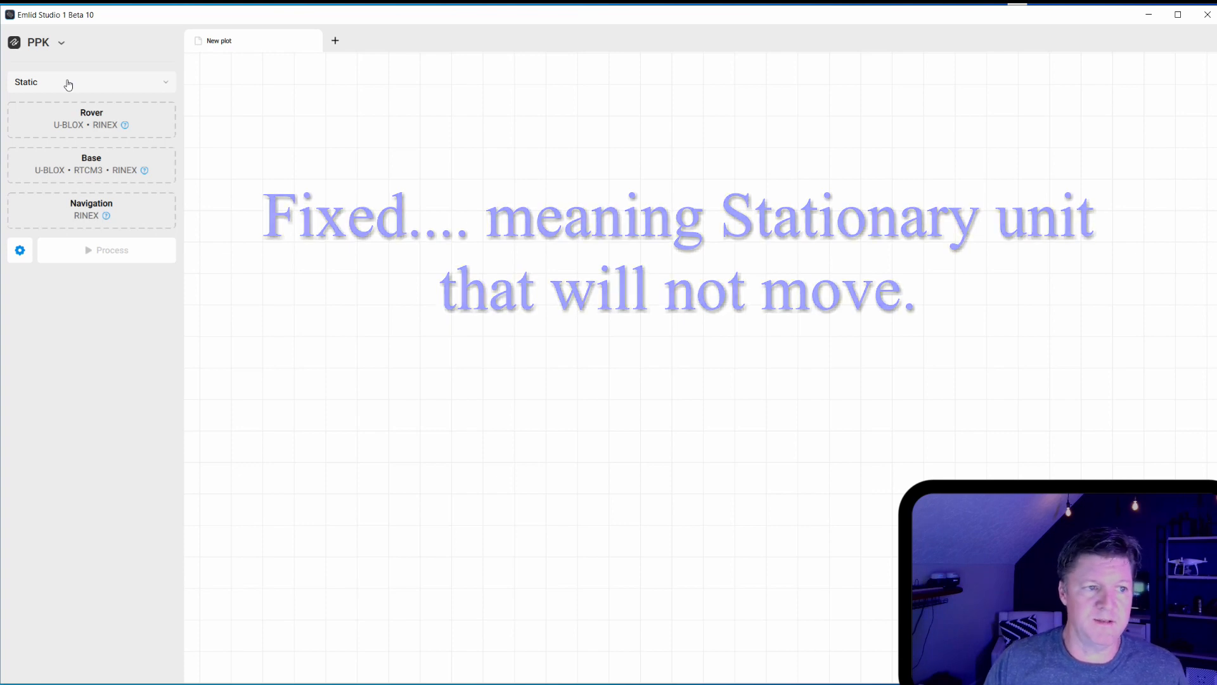
click(68, 82)
click(45, 138)
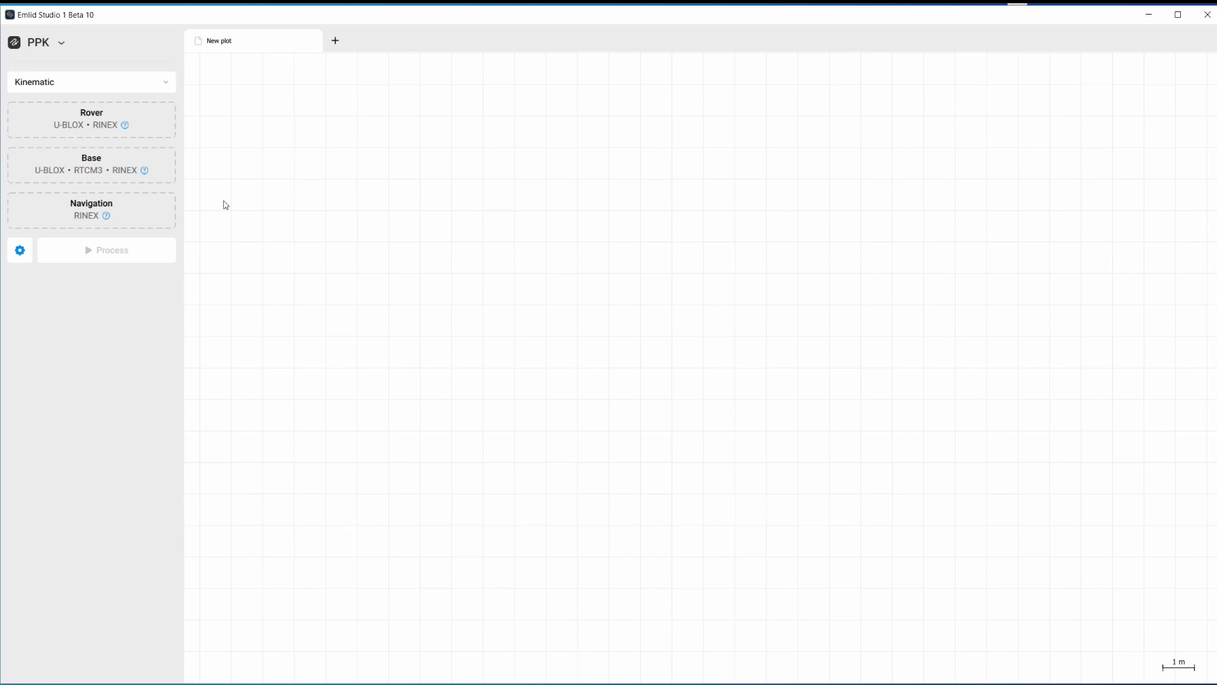
key(alt+Tab)
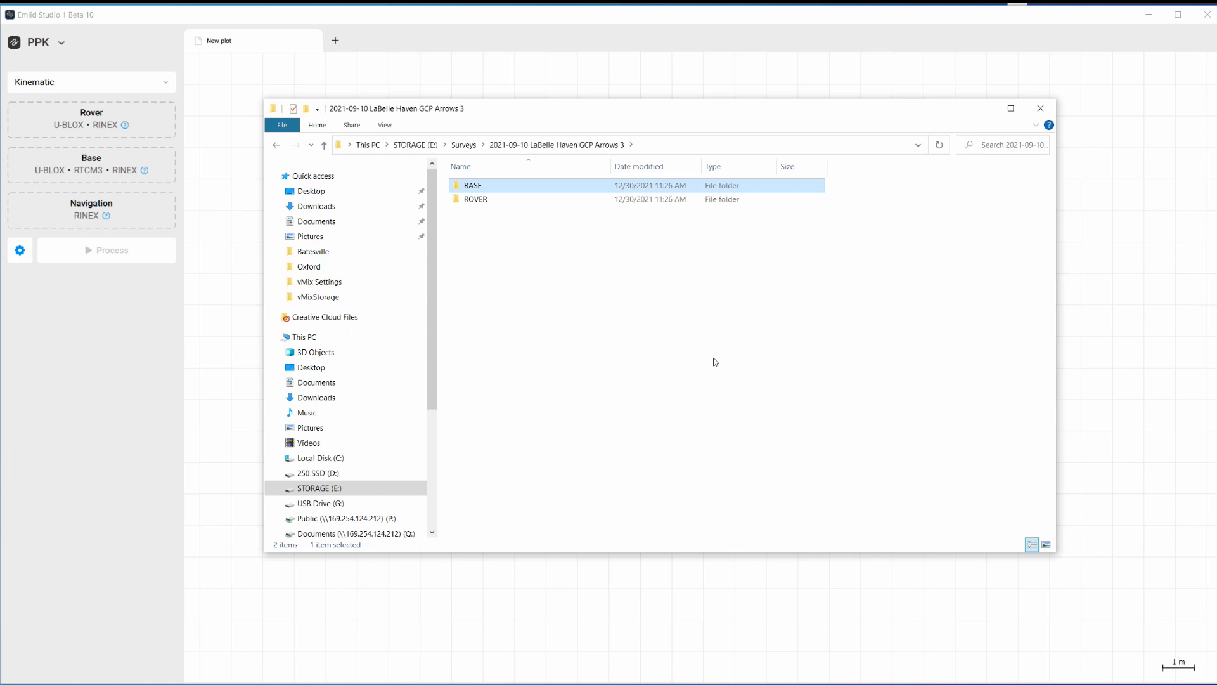
double_click(456, 188)
drag(551, 107, 614, 107)
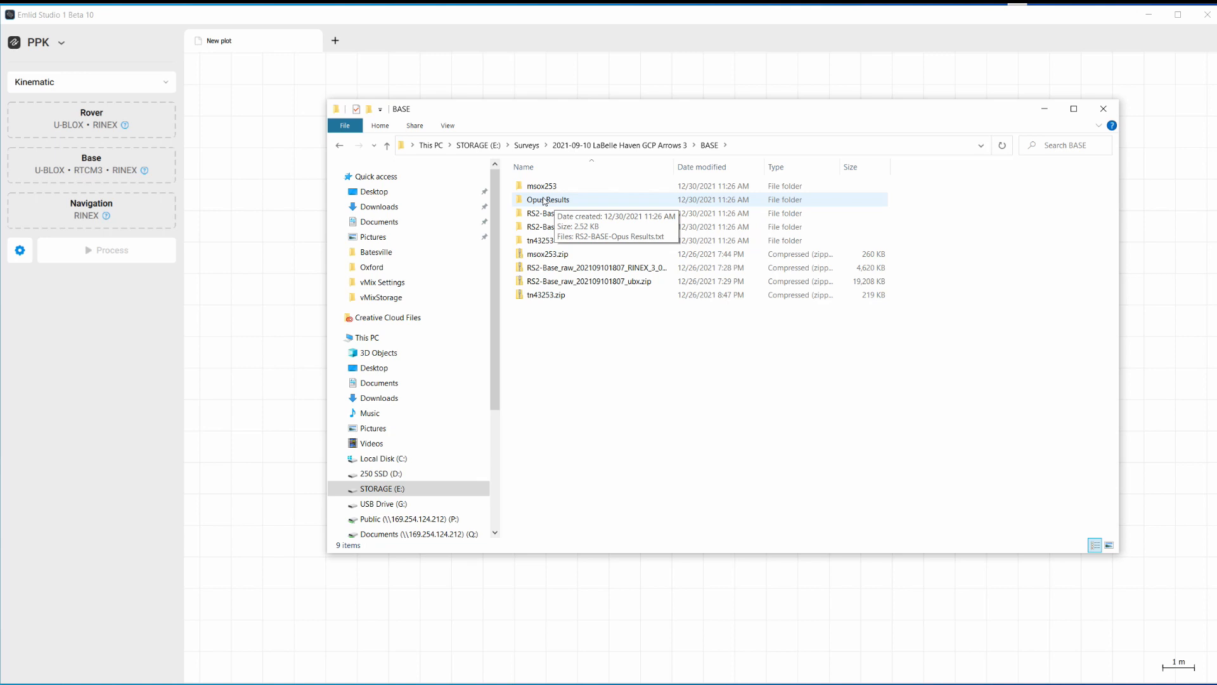
click(540, 242)
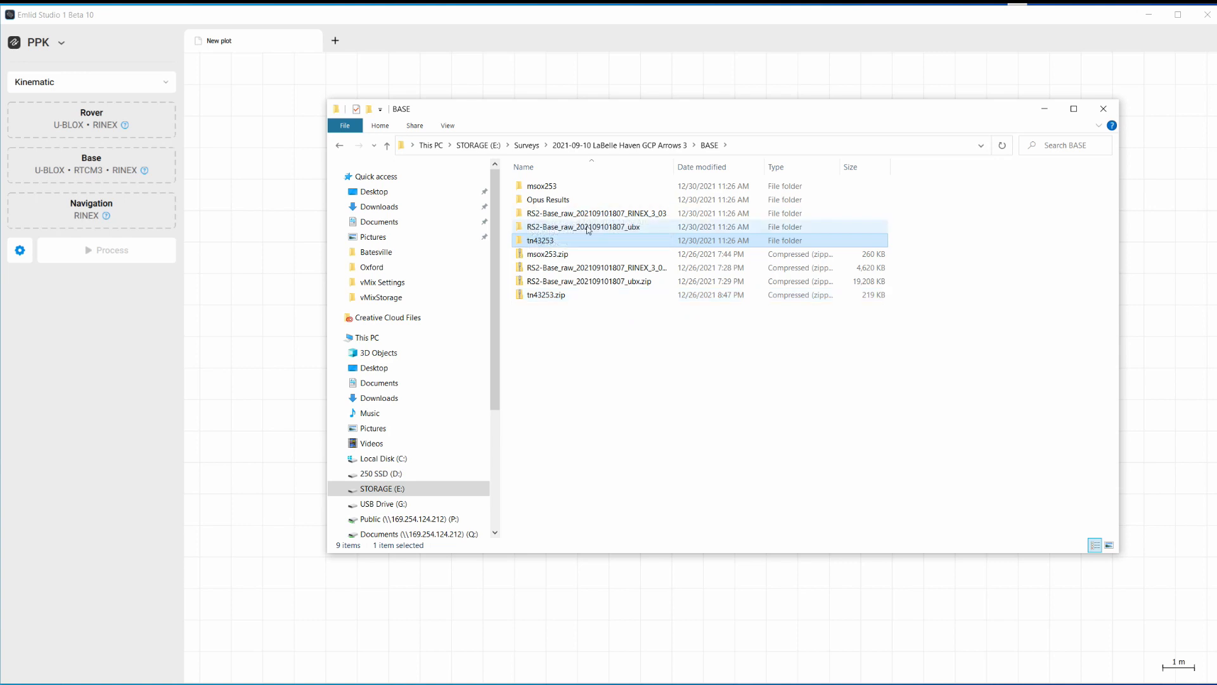
click(564, 218)
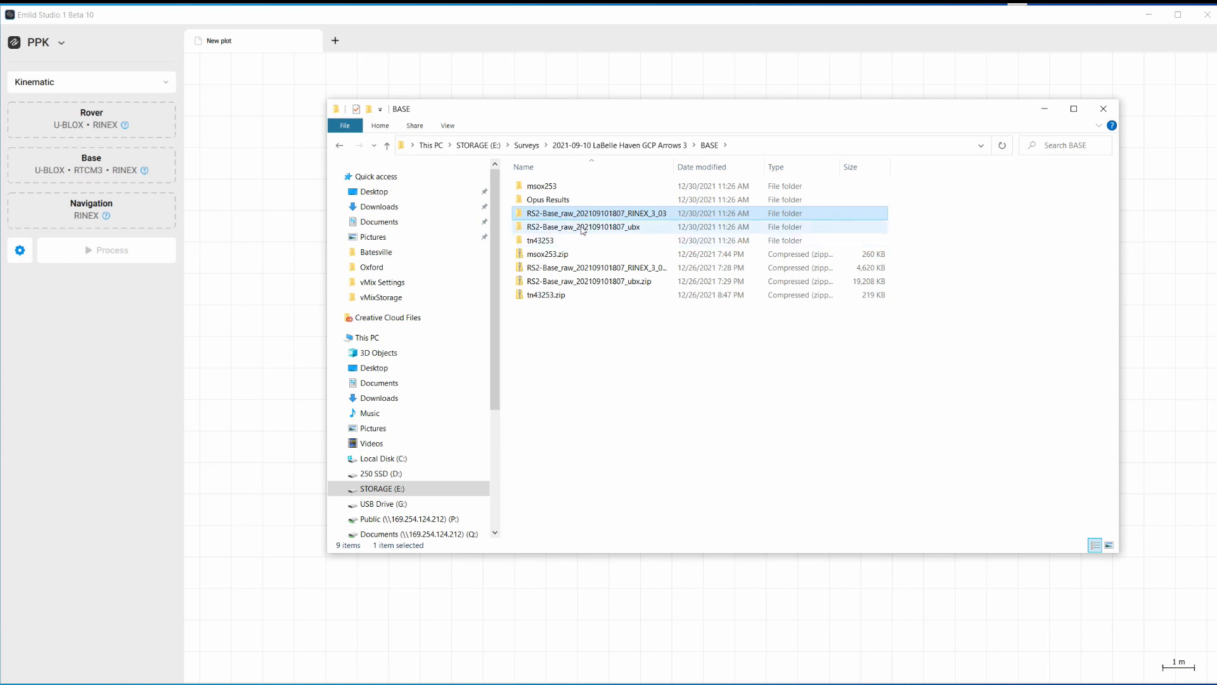
click(584, 227)
click(587, 215)
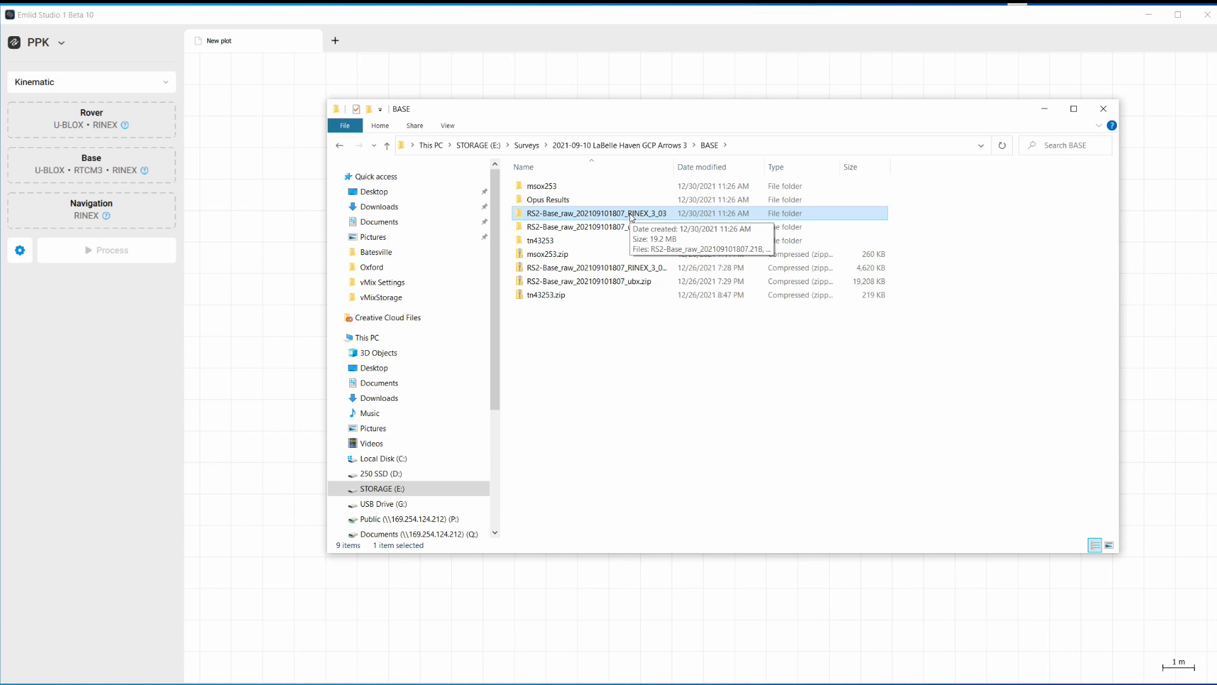
double_click(627, 215)
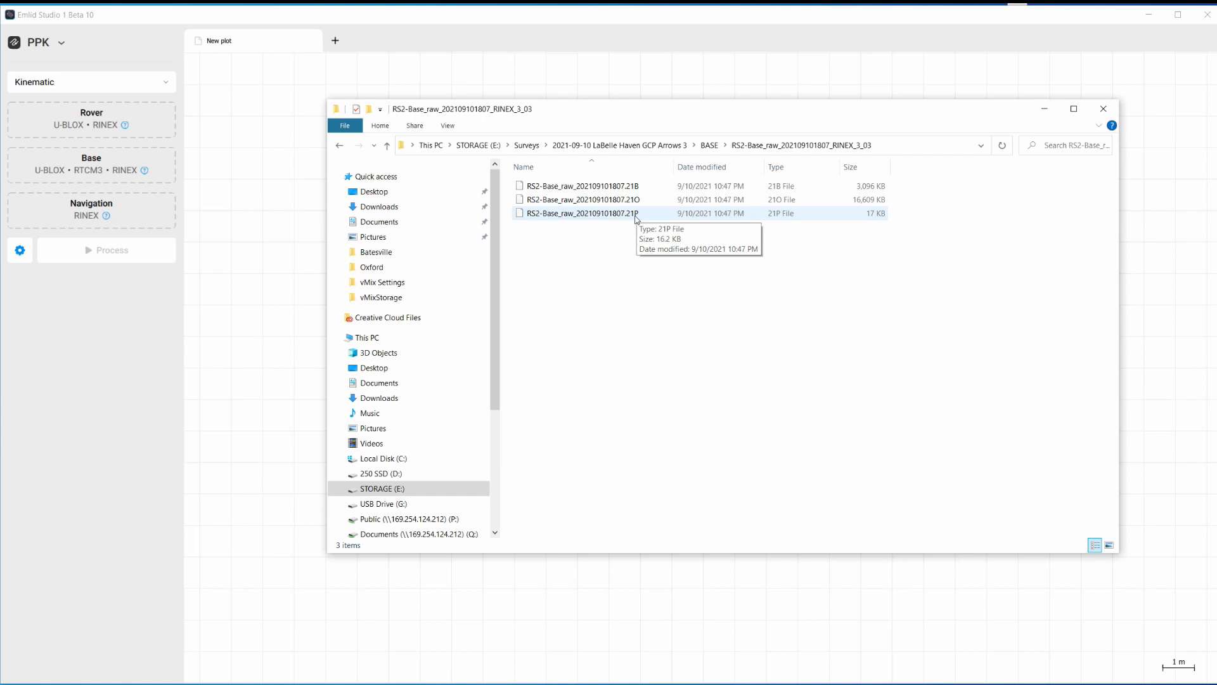
Step: Load the observation file RS2-Base_raw_202109101807.21O as the Rover input in Emlid Studio
click(615, 203)
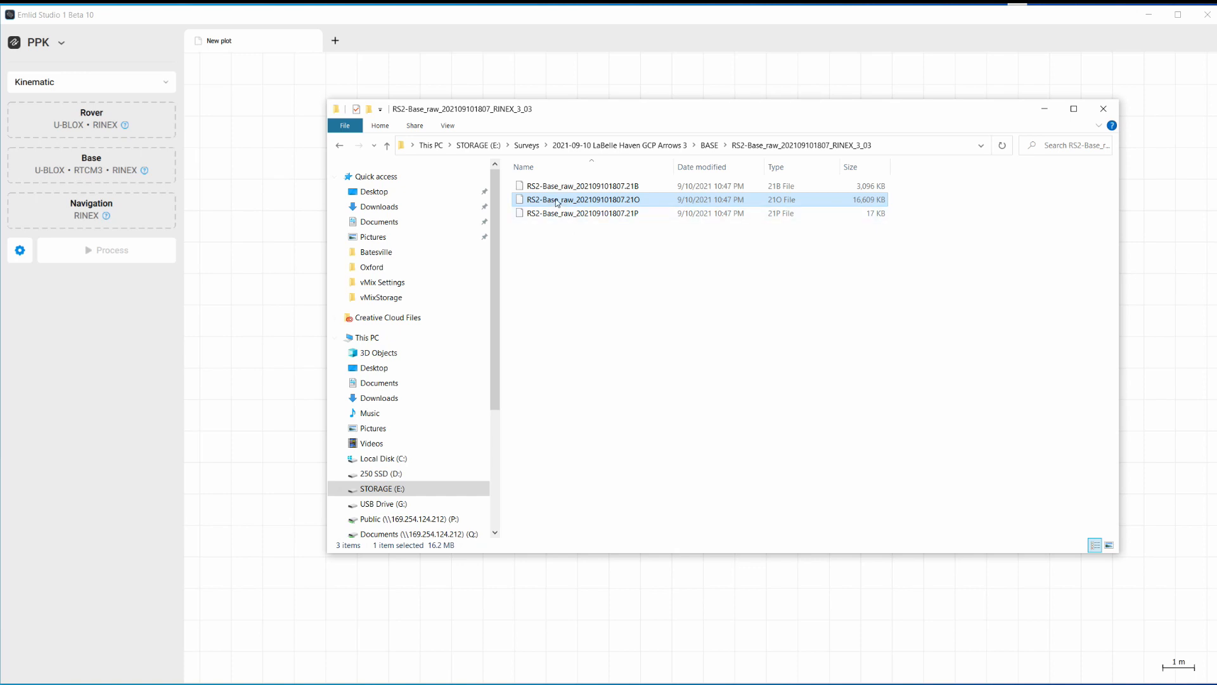
drag(558, 202, 541, 203)
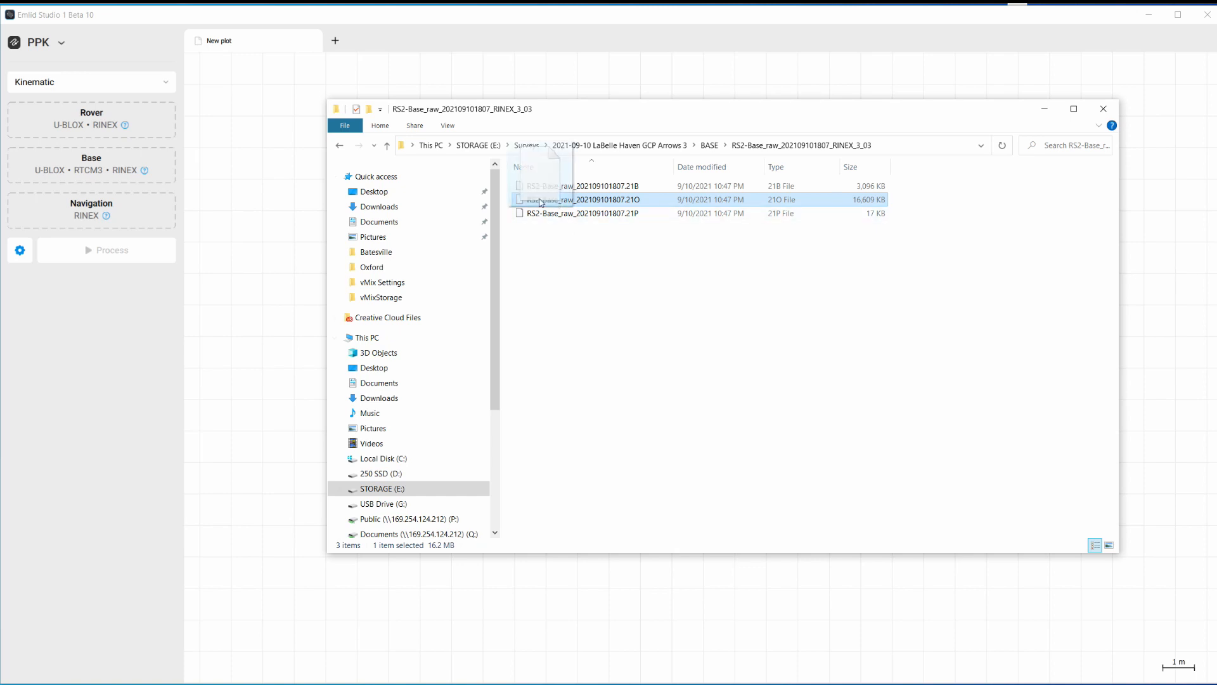
drag(541, 203, 105, 123)
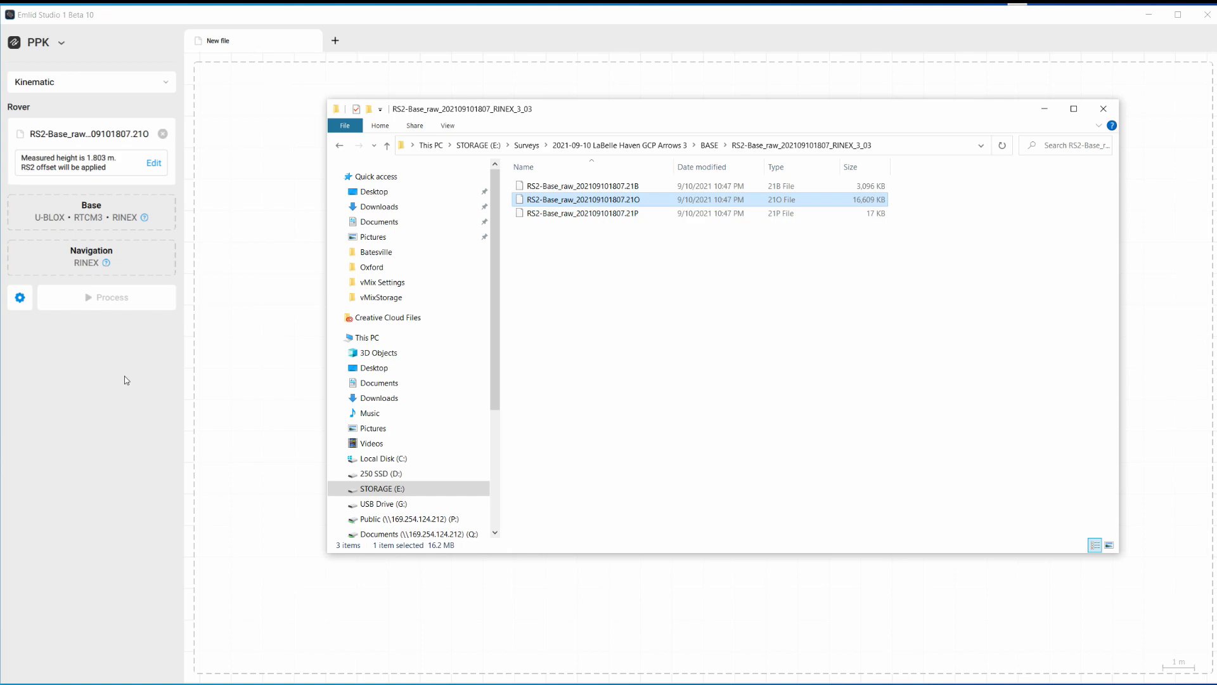
Step: Open the post-processing settings and look over the available options
click(19, 298)
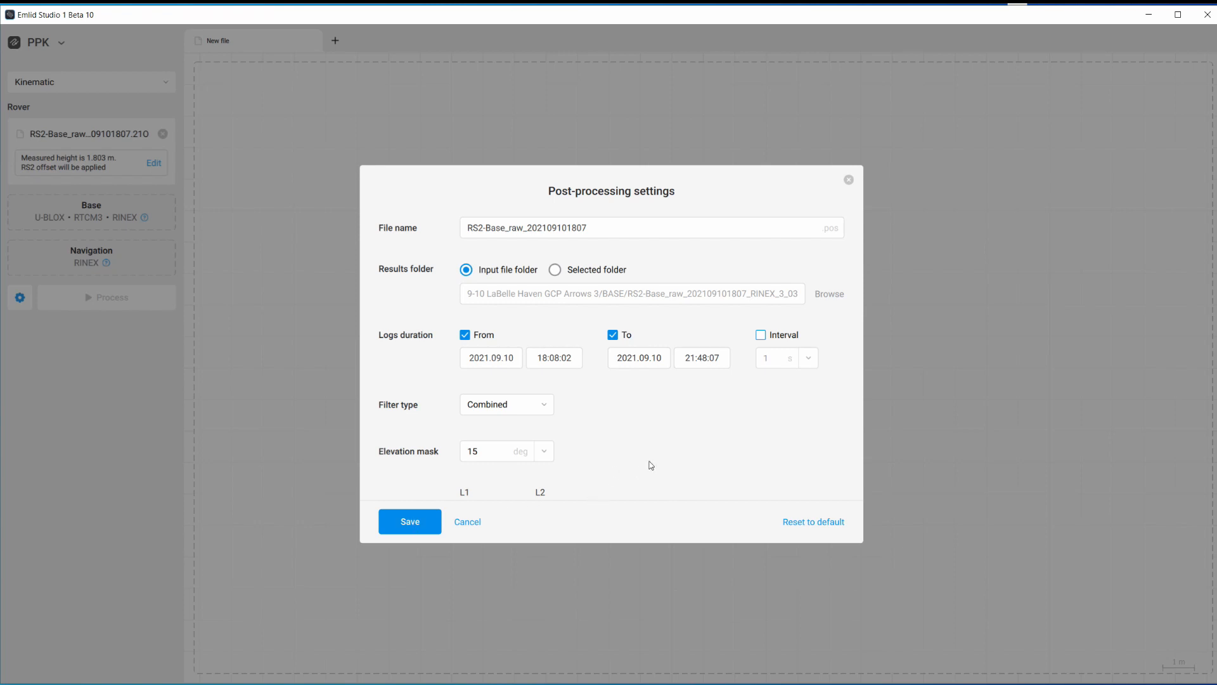
scroll(657, 447, down, 2)
scroll(657, 448, down, 3)
scroll(657, 448, up, 5)
Step: Turn off the From and To limits of the logs duration and turn both back on
click(465, 335)
click(612, 335)
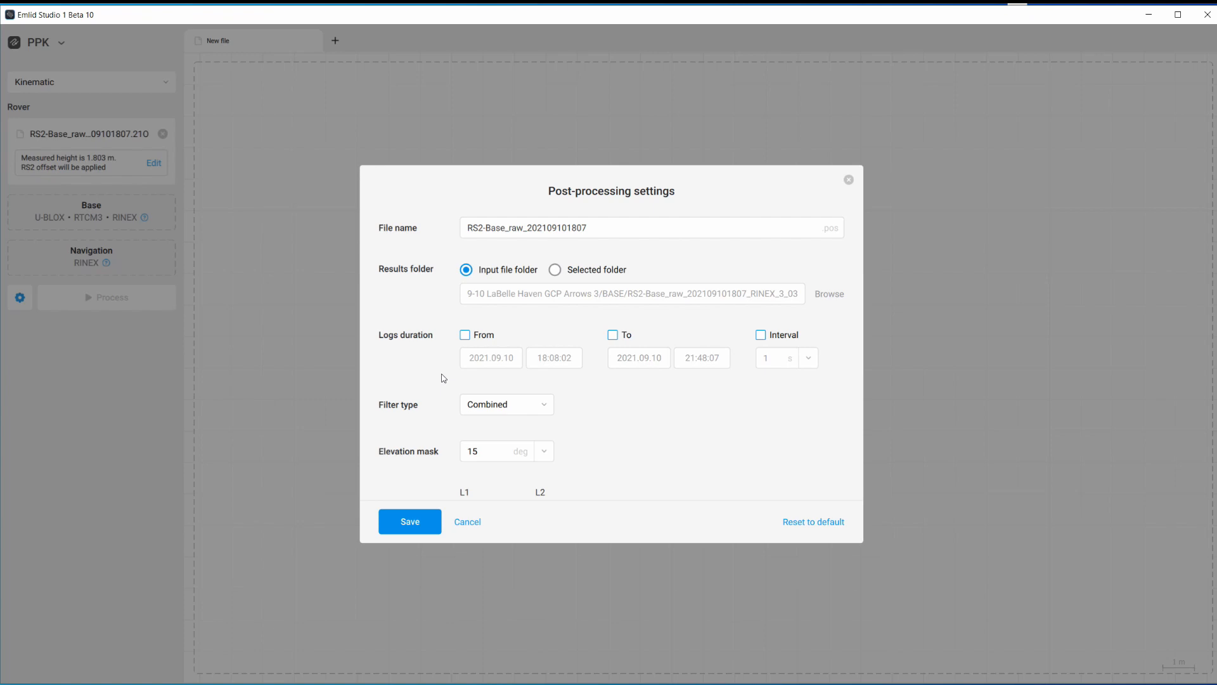
click(464, 334)
click(613, 334)
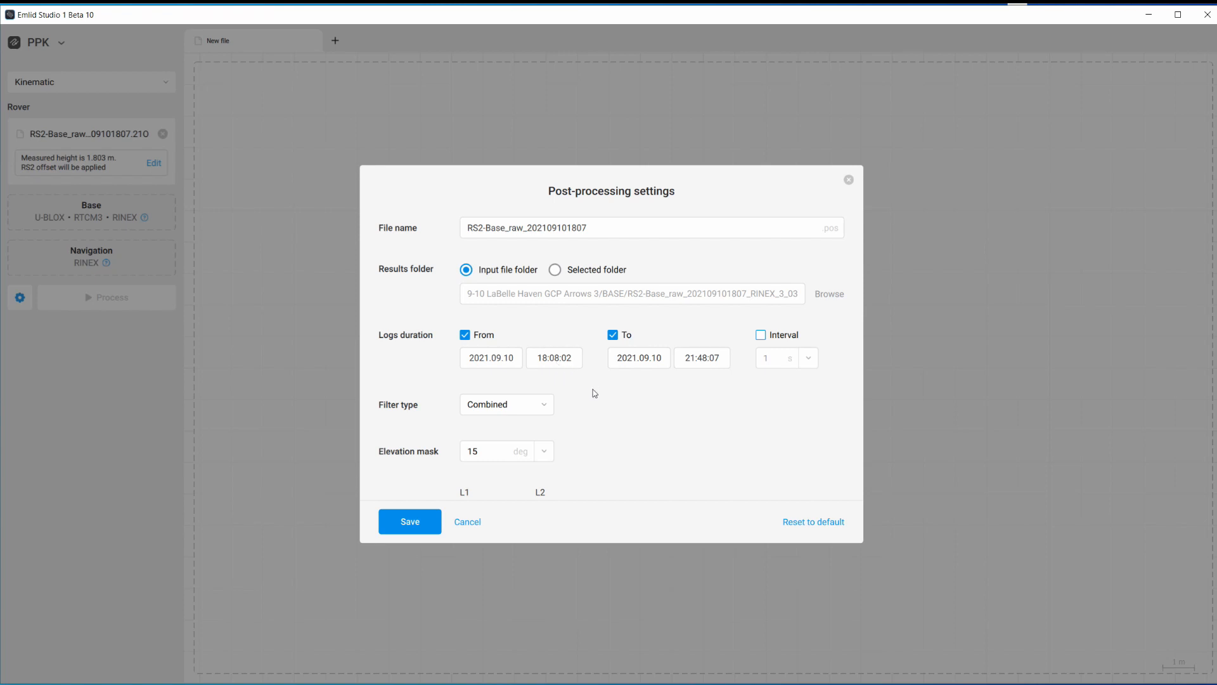
Step: Review the post-processing settings from logs duration to debug trace, and examine the available filter types
scroll(595, 393, down, 5)
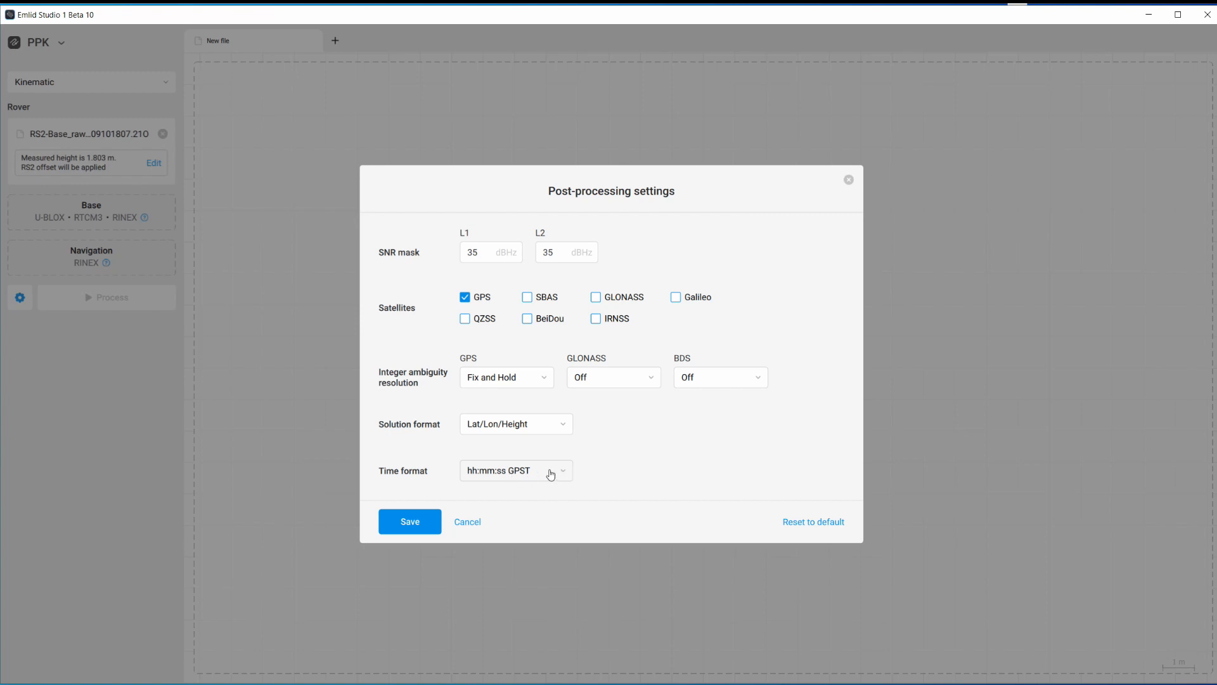
scroll(636, 463, up, 2)
scroll(636, 462, down, 4)
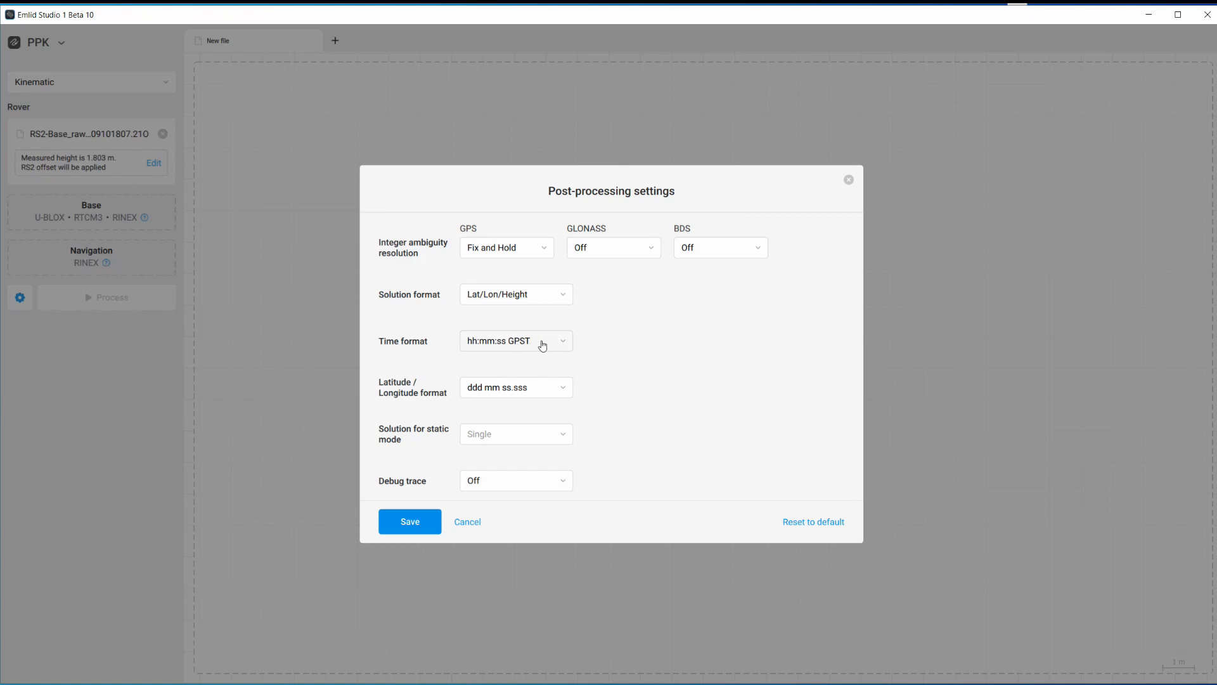
scroll(679, 357, up, 5)
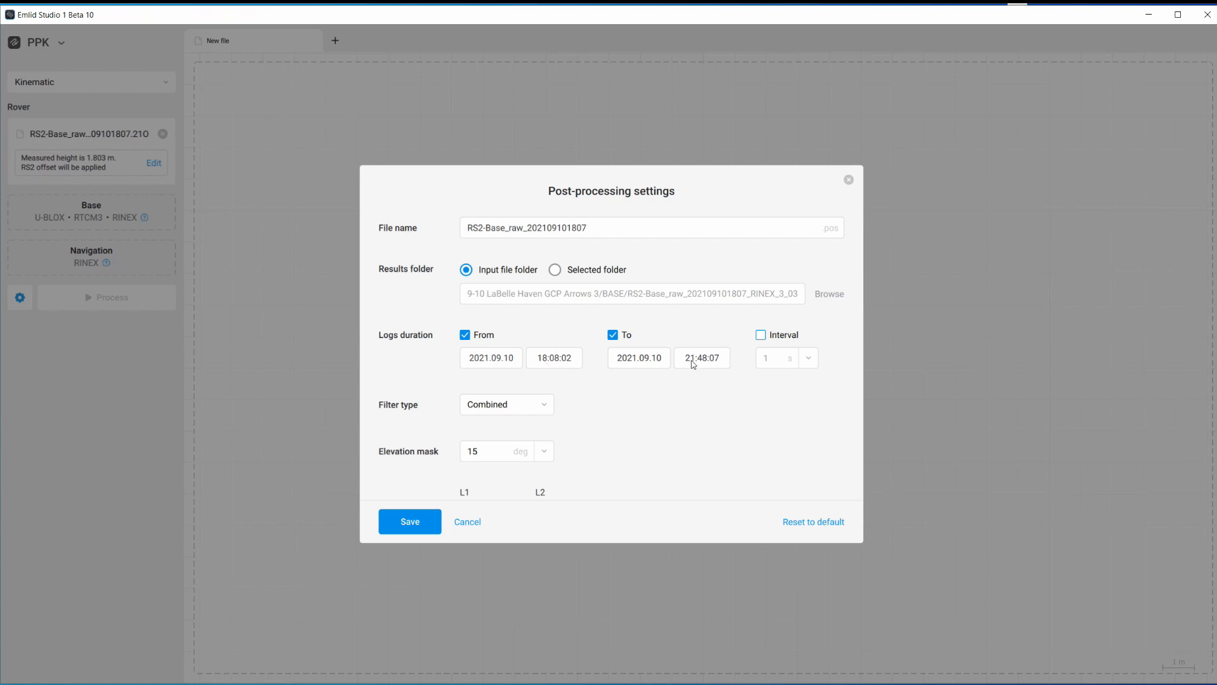
scroll(644, 401, down, 3)
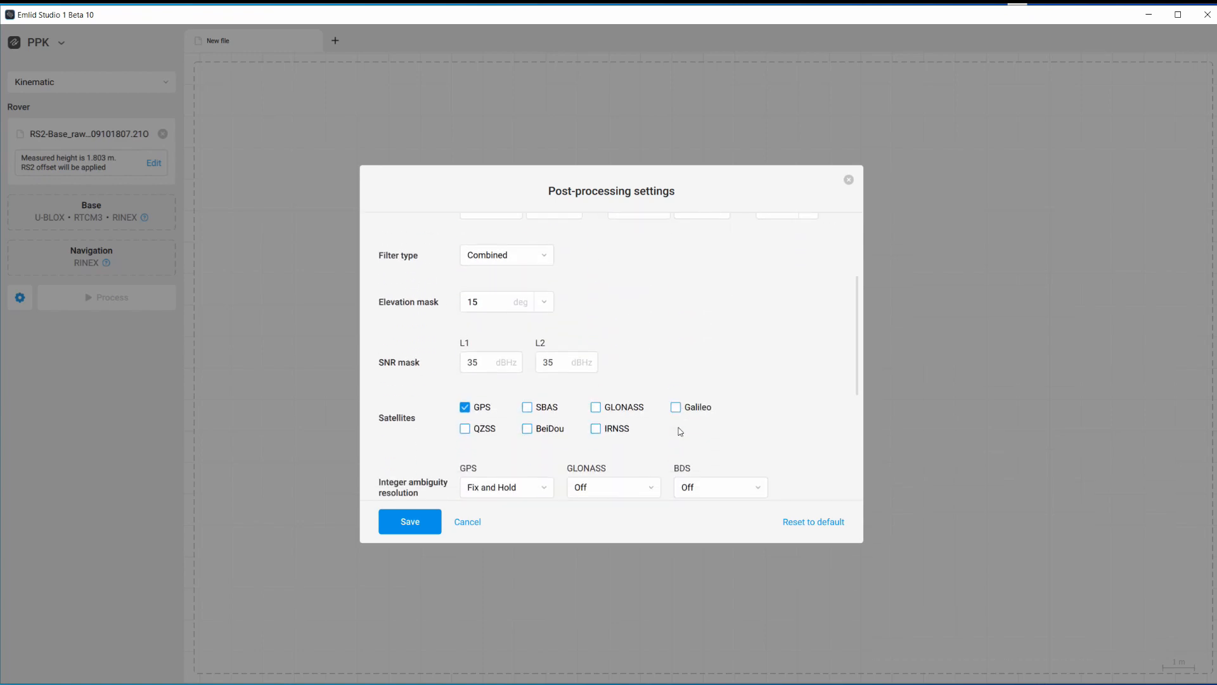
scroll(679, 431, down, 1)
scroll(679, 431, up, 3)
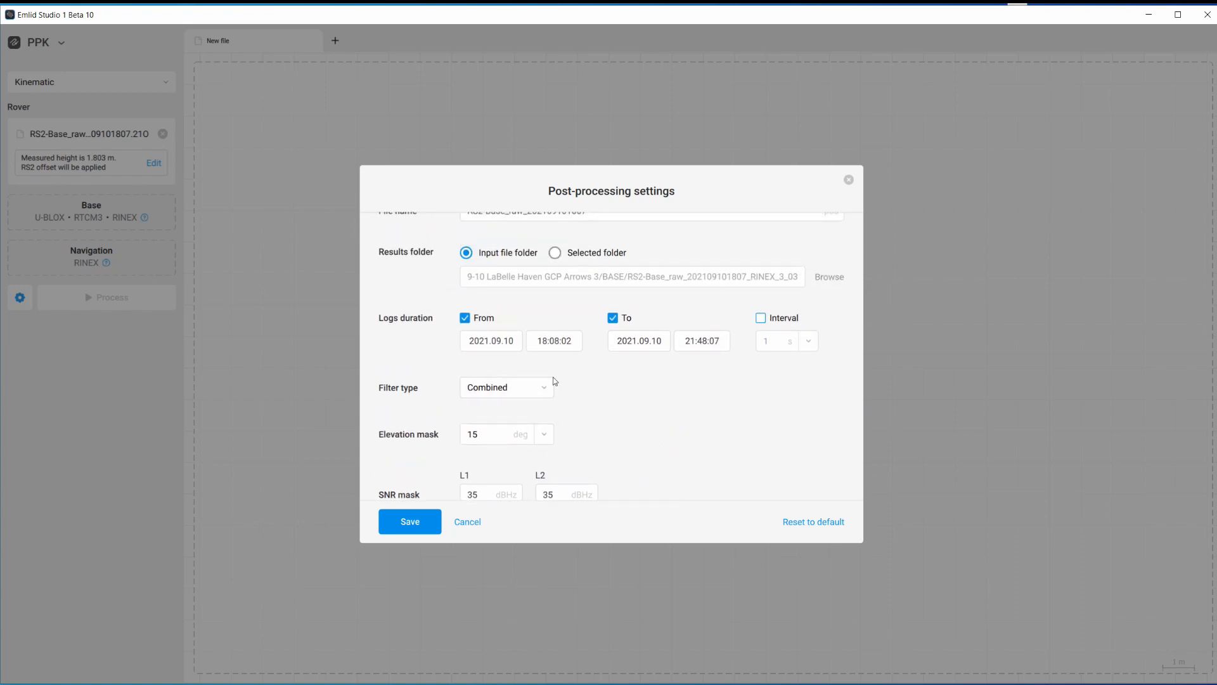
click(537, 394)
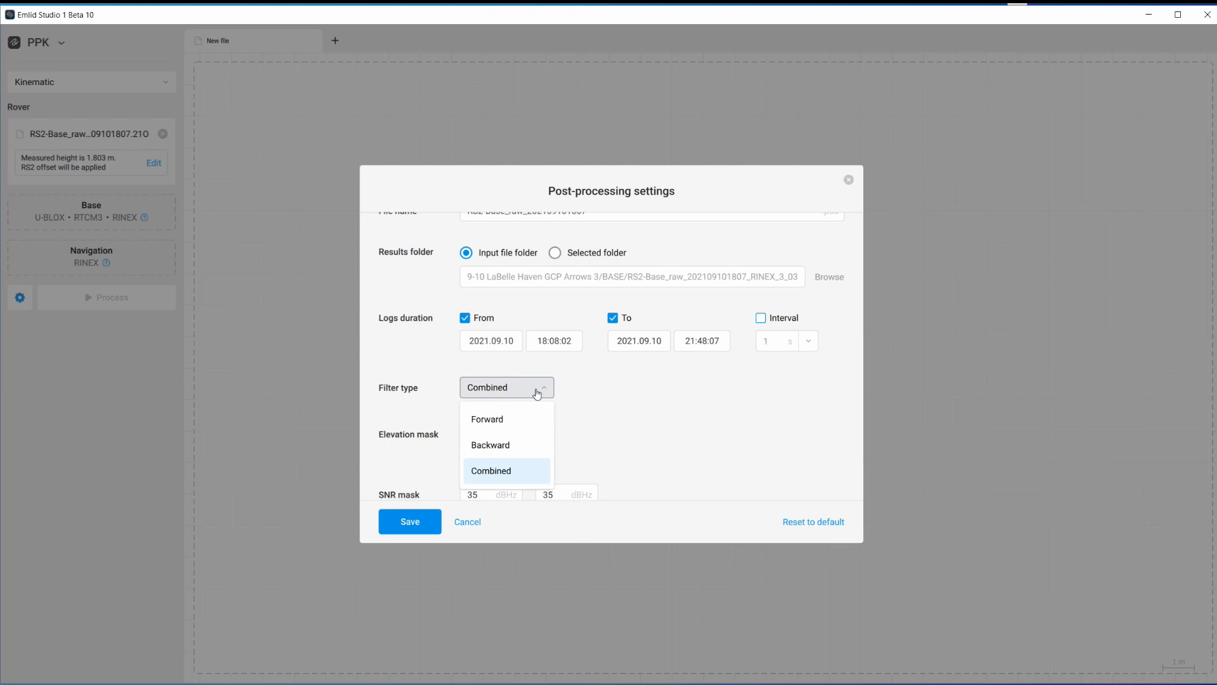
click(618, 395)
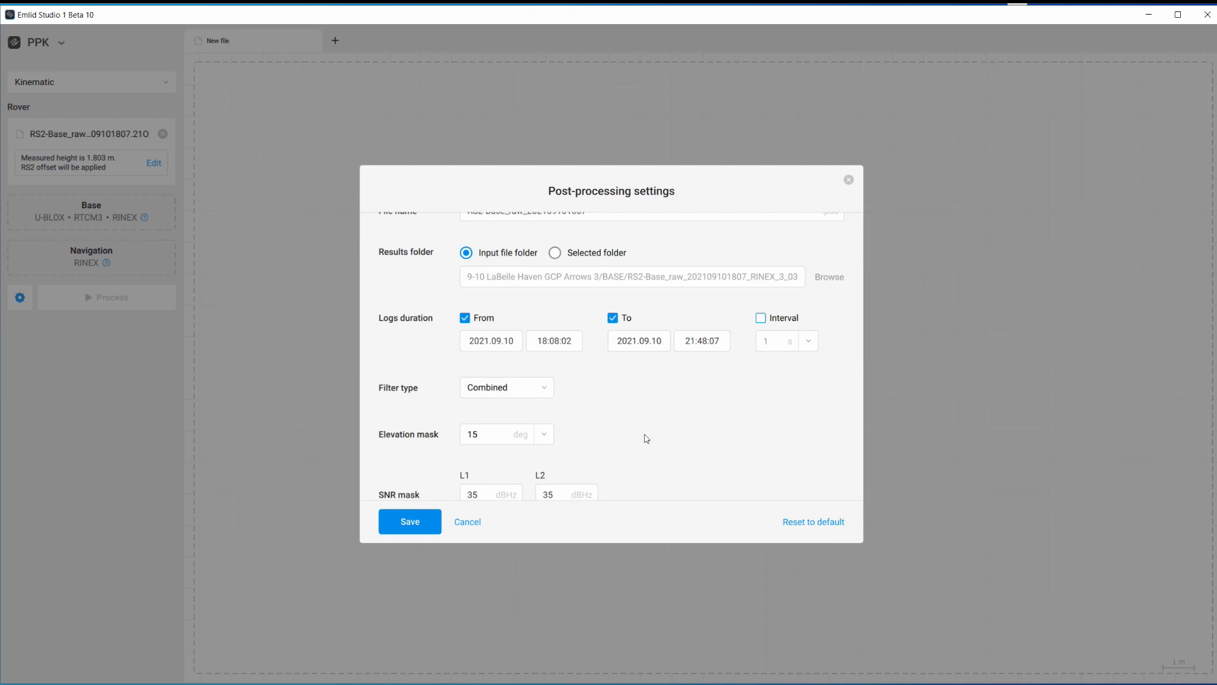
Step: Try an elevation mask of 10 degrees and set it back to 15 degrees
scroll(621, 430, down, 3)
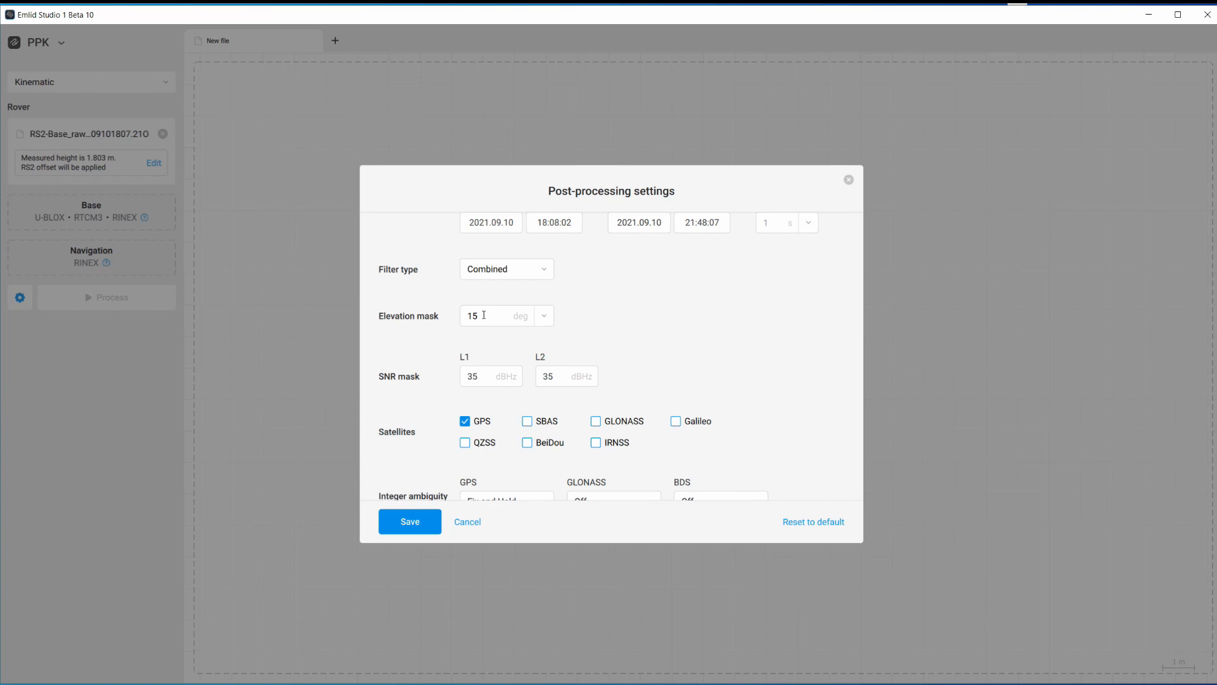
click(472, 316)
text(0)
key(BackSpace)
text(10)
key(BackSpace)
text(5)
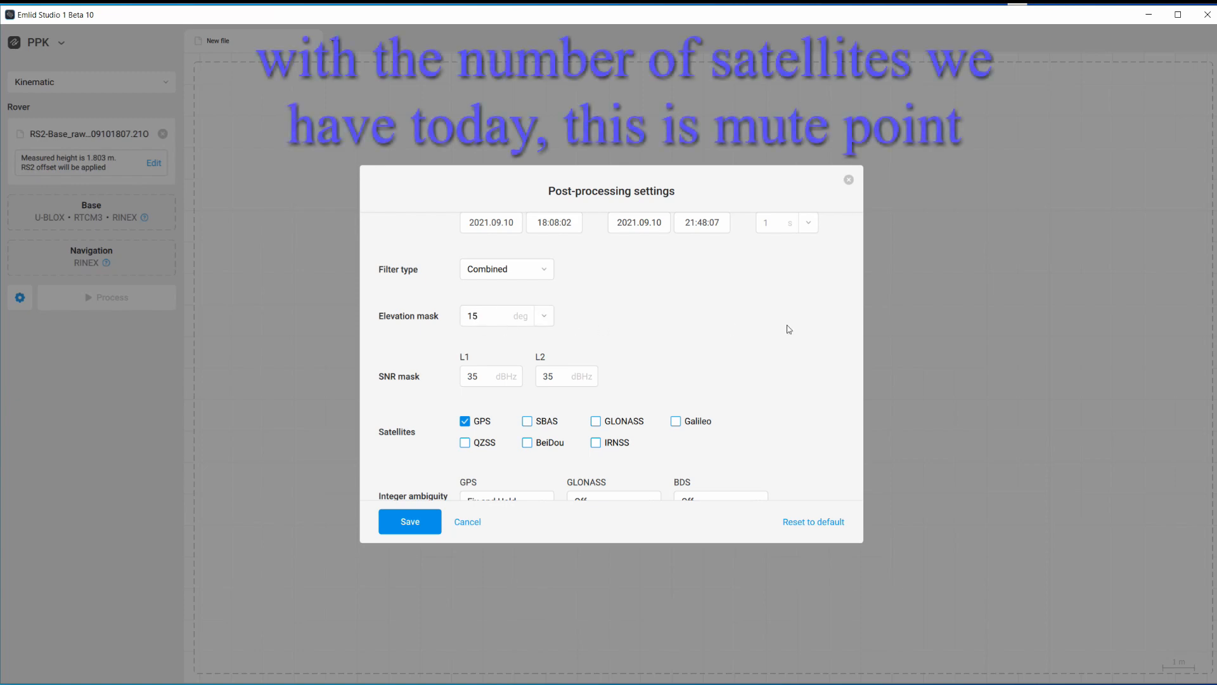
Step: Choose Lat/Lon/Height as the solution format in the post-processing settings
scroll(816, 312, down, 2)
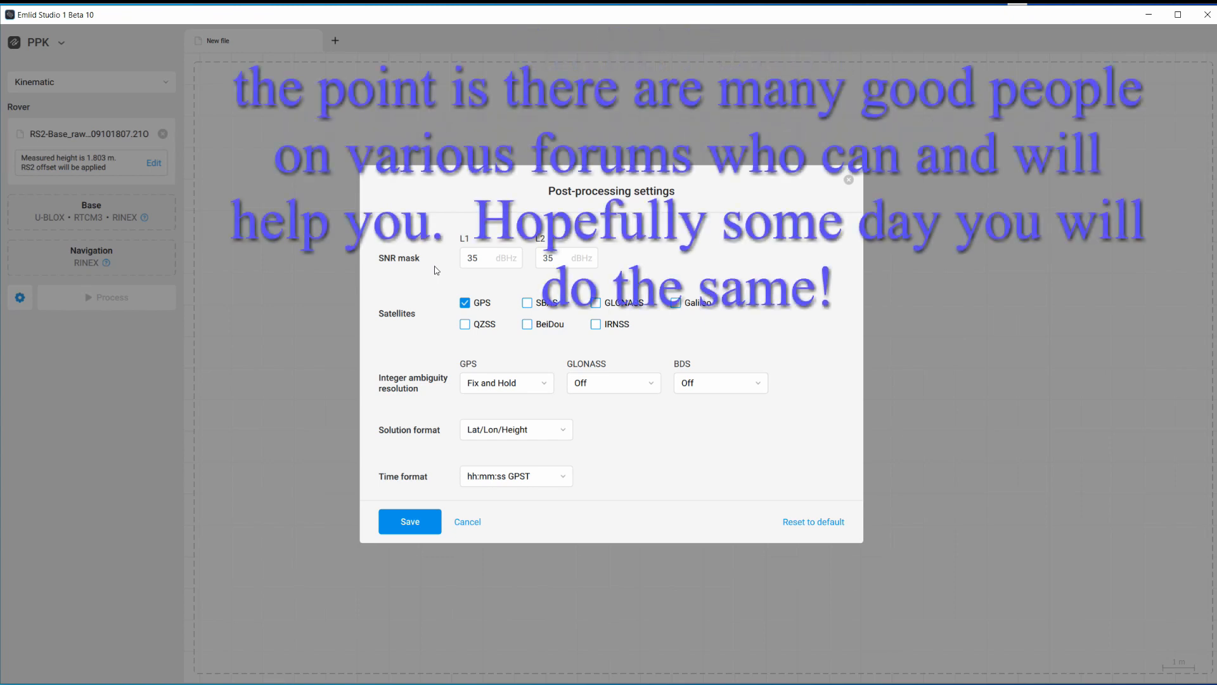
scroll(505, 300, down, 2)
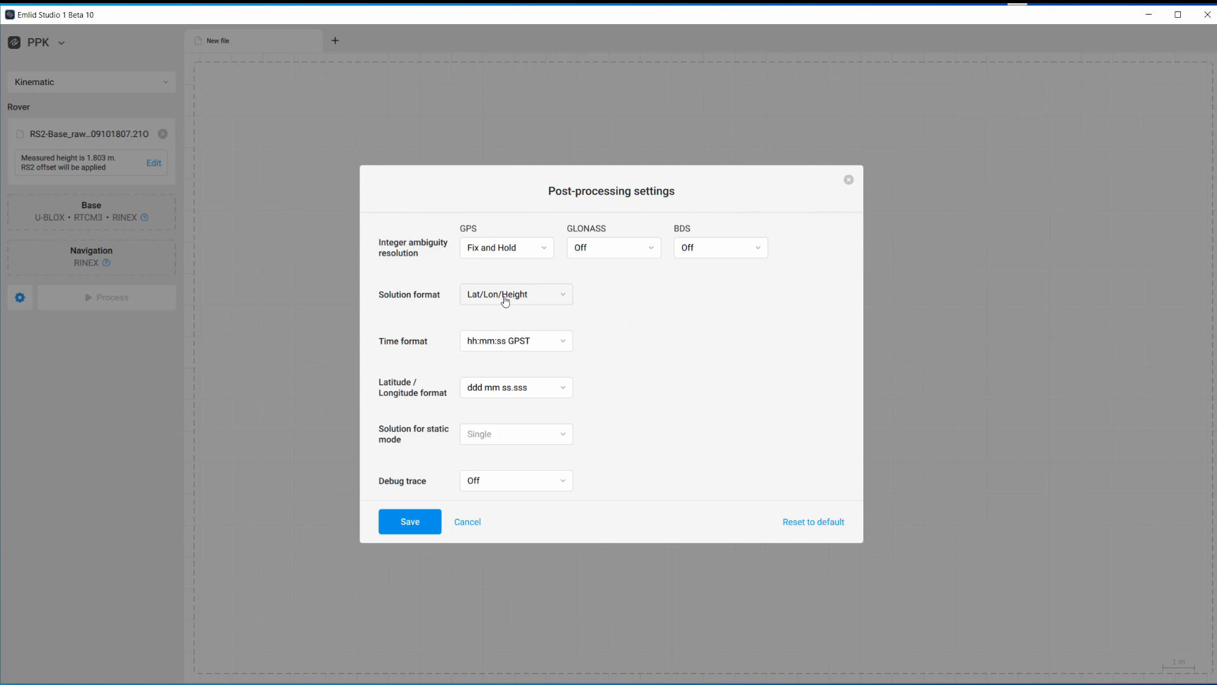
click(505, 299)
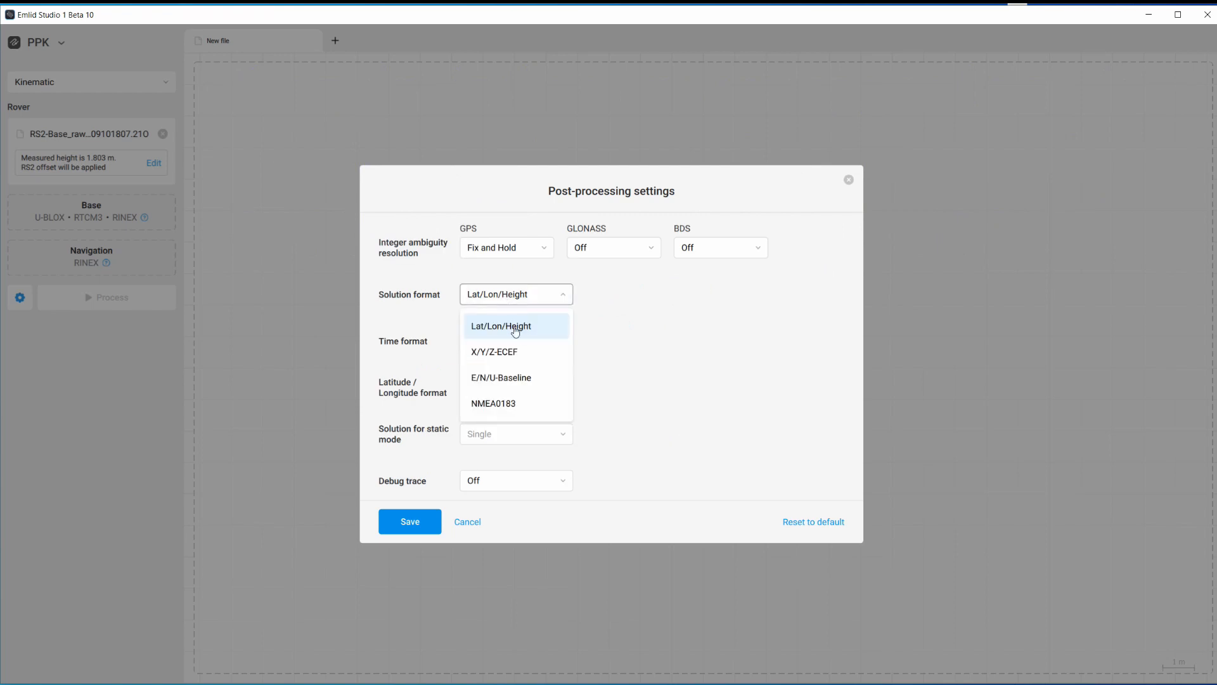
click(515, 328)
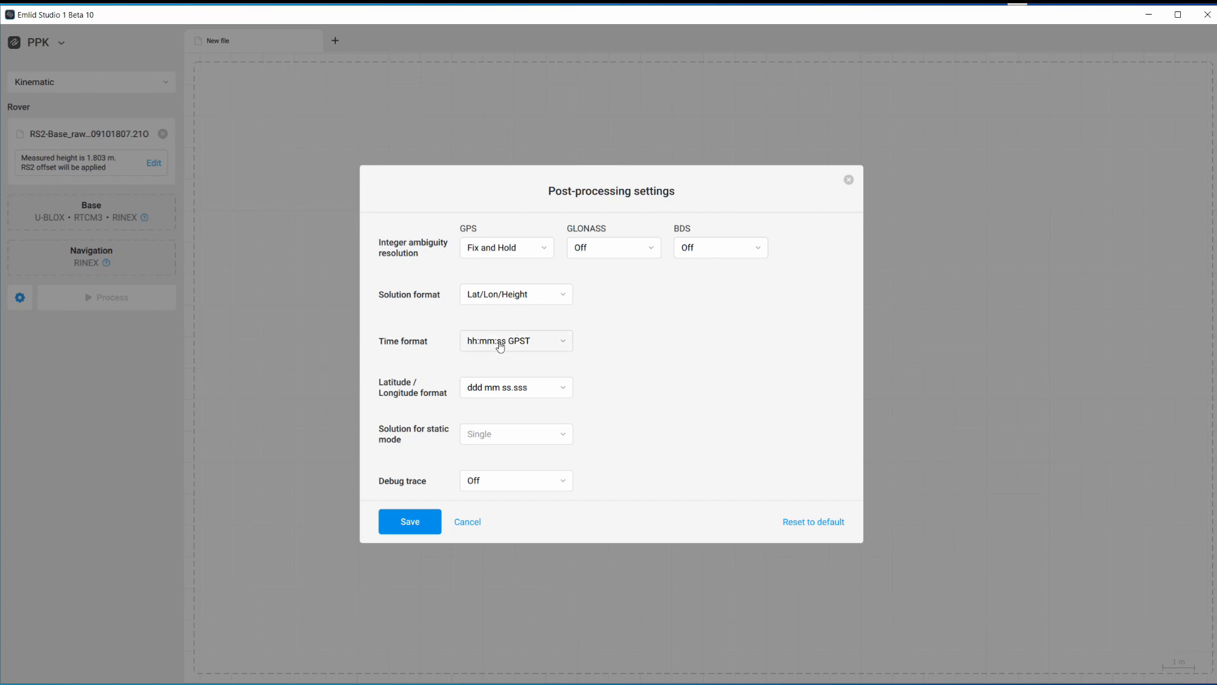
Step: Check the time format choices and select ddd mm ss.sss as the latitude/longitude format
click(500, 342)
click(500, 344)
click(520, 392)
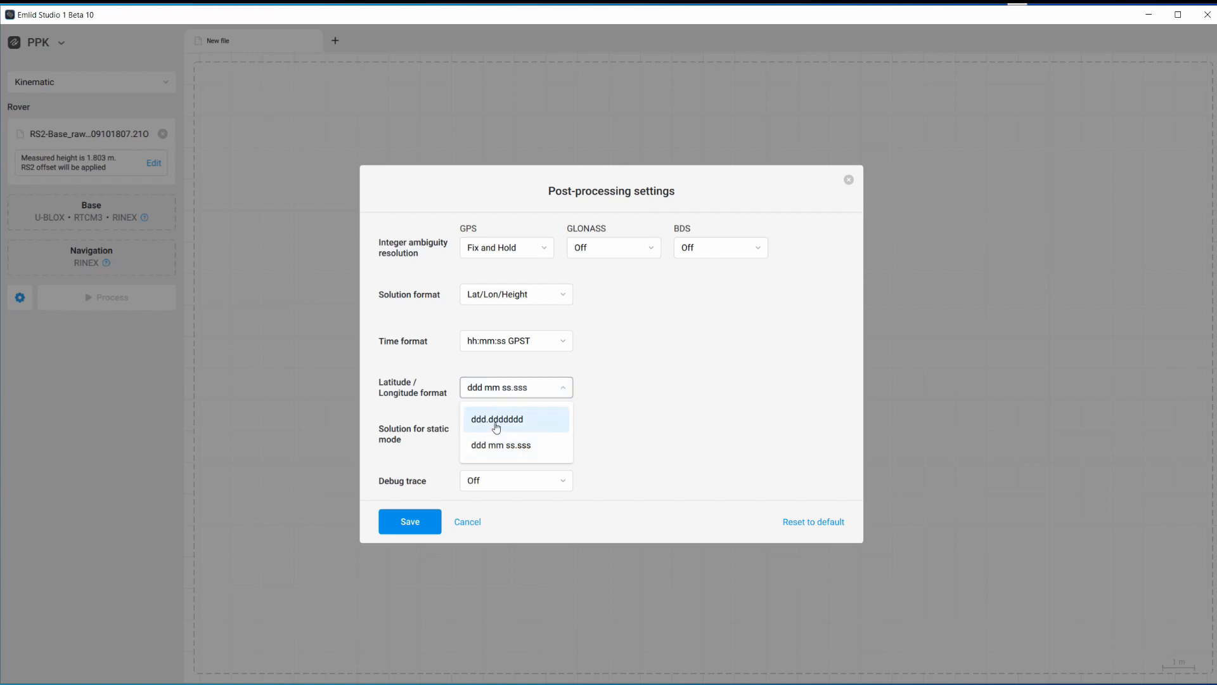
click(517, 447)
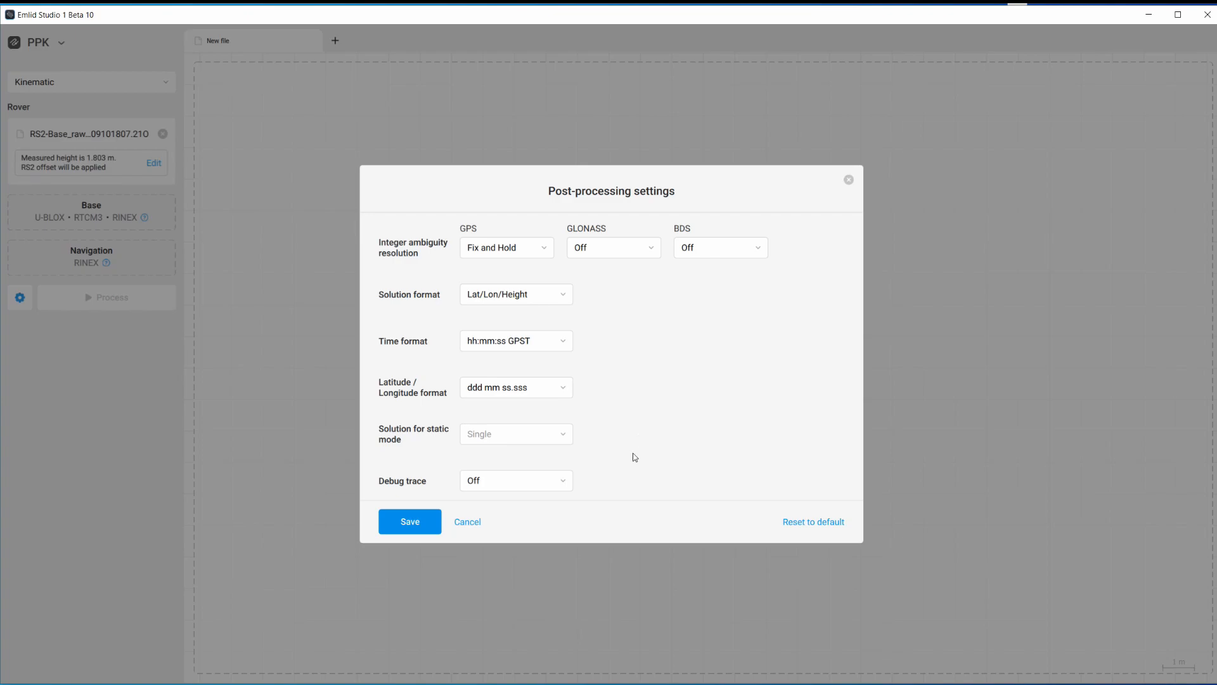
Step: Save the post-processing settings and reopen them to check the results folder, logs duration and filter options
click(405, 524)
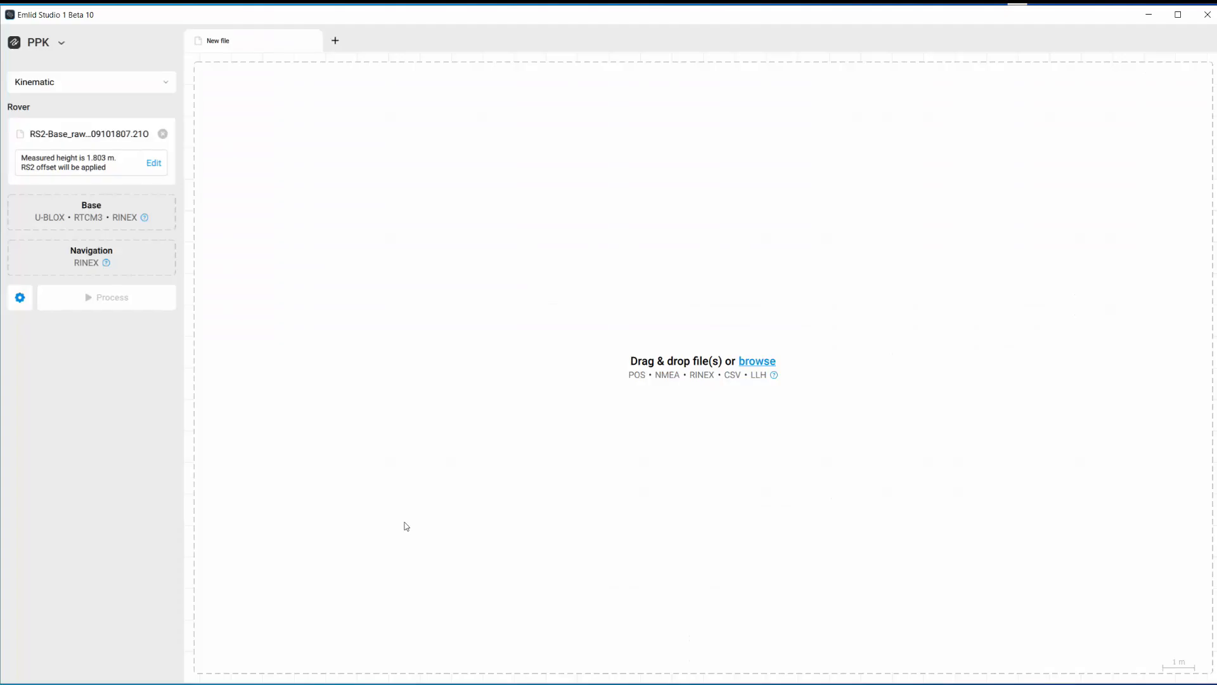
click(19, 297)
scroll(612, 340, down, 5)
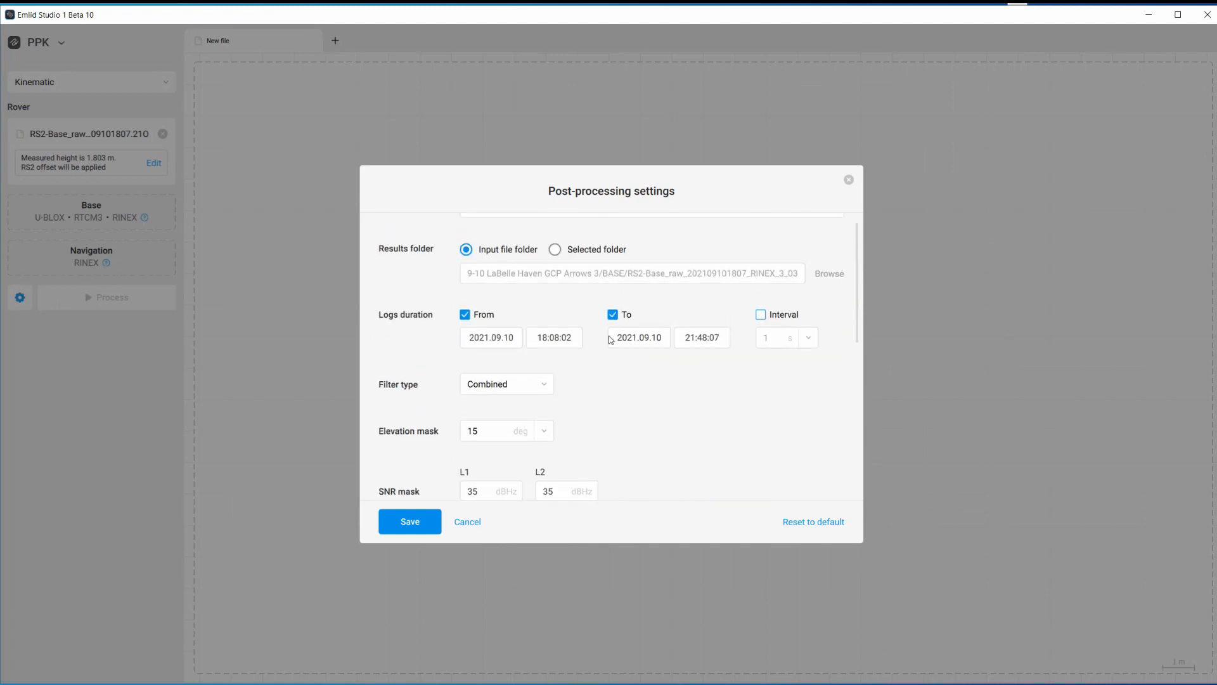
scroll(611, 341, up, 1)
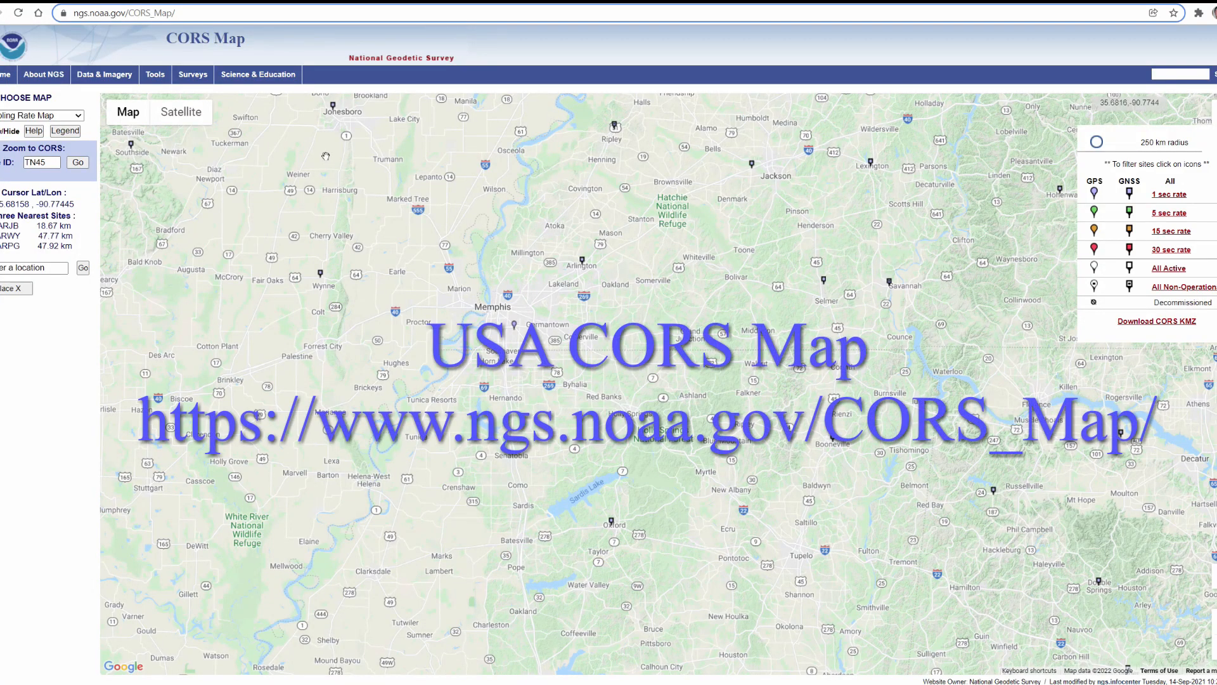
Step: Switch to the NGS CORS Map in the browser and examine station coverage and sampling rates from California to South Dakota
scroll(318, 285, down, 1)
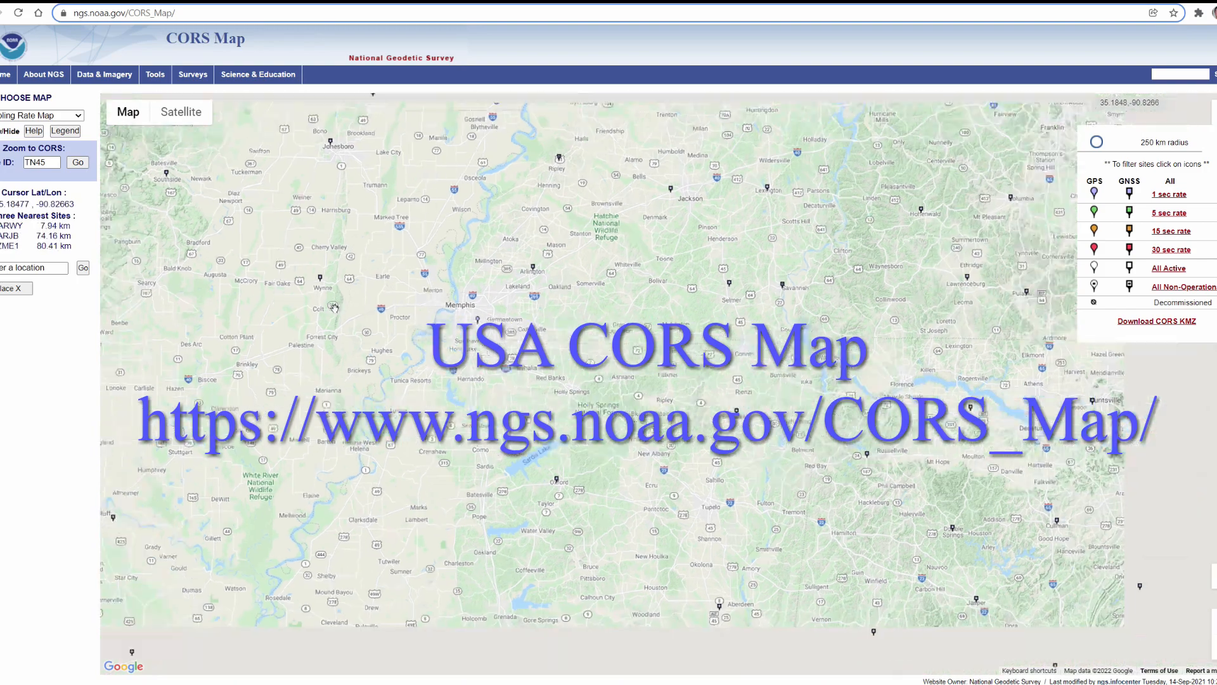
scroll(362, 317, down, 3)
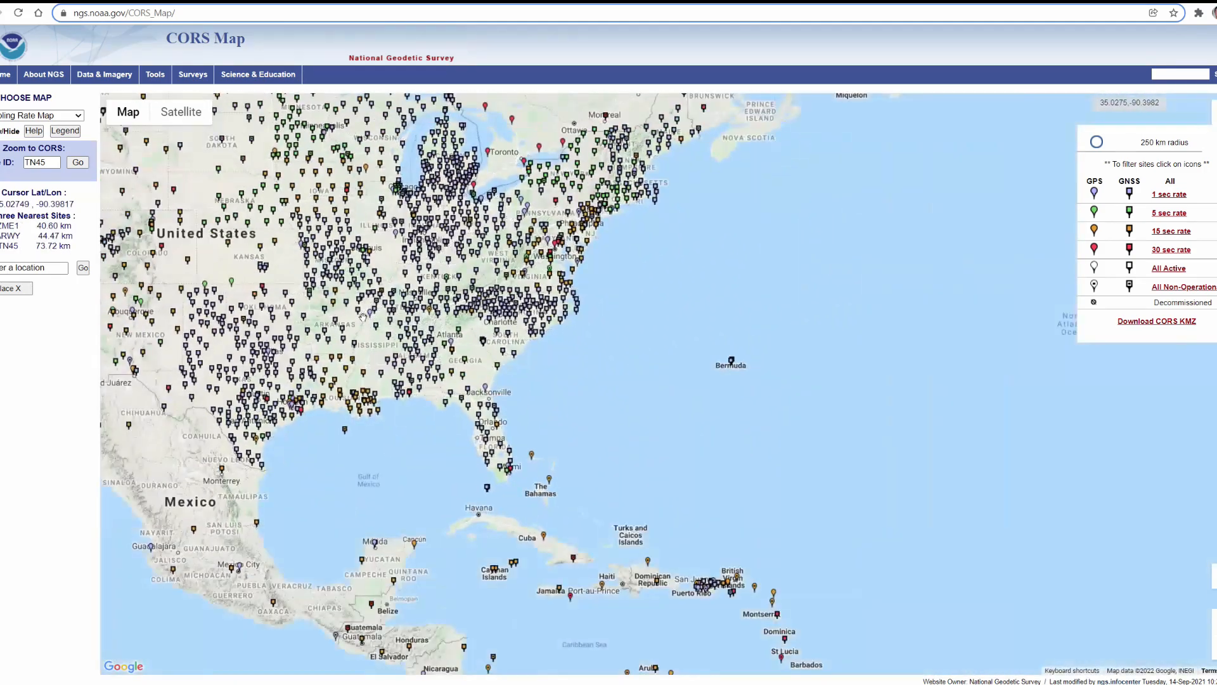
scroll(362, 315, down, 1)
drag(362, 315, 606, 342)
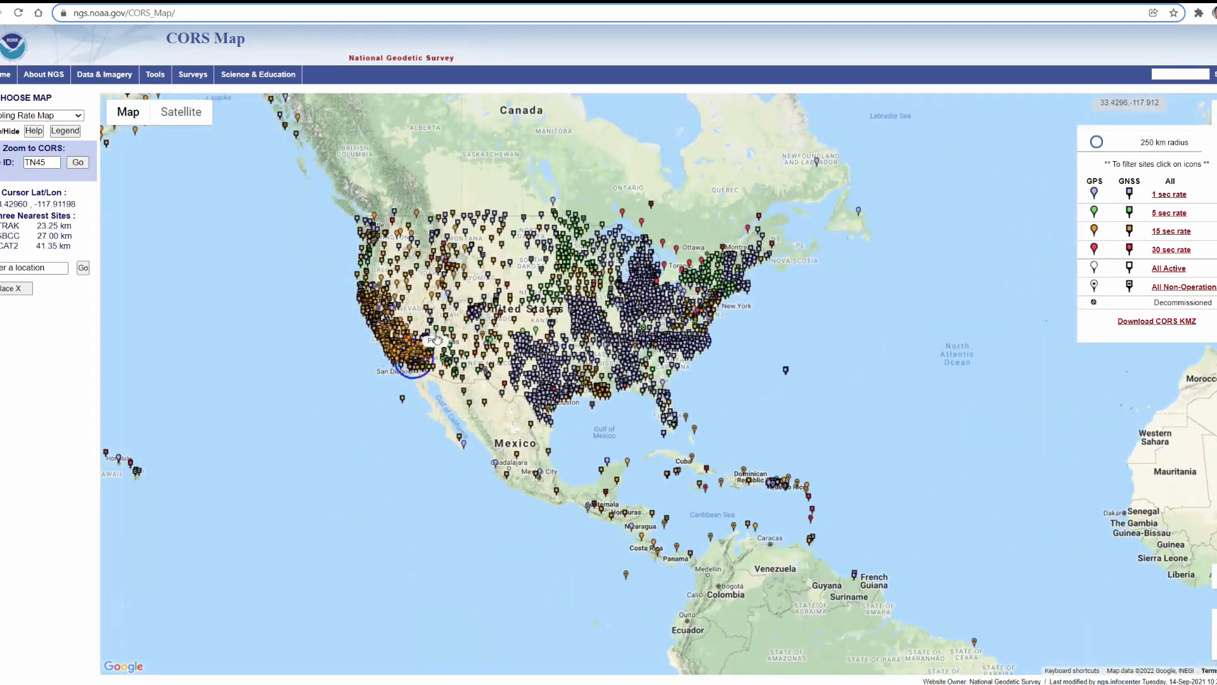
scroll(399, 380, up, 3)
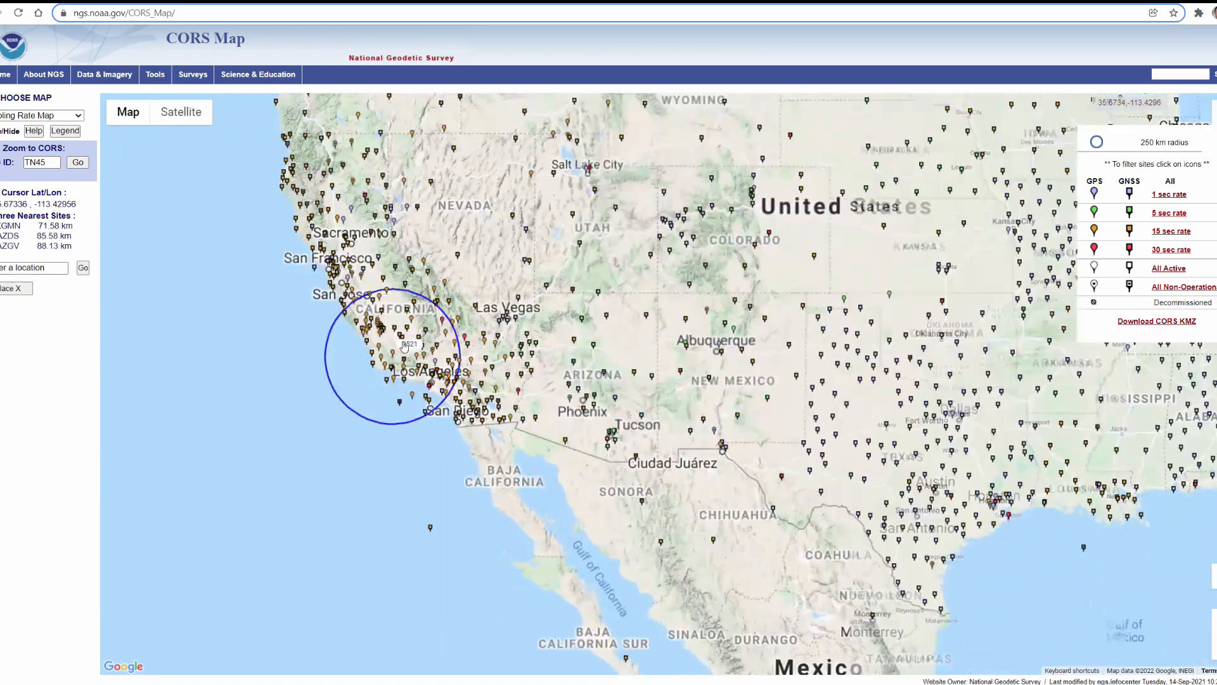
scroll(452, 315, down, 2)
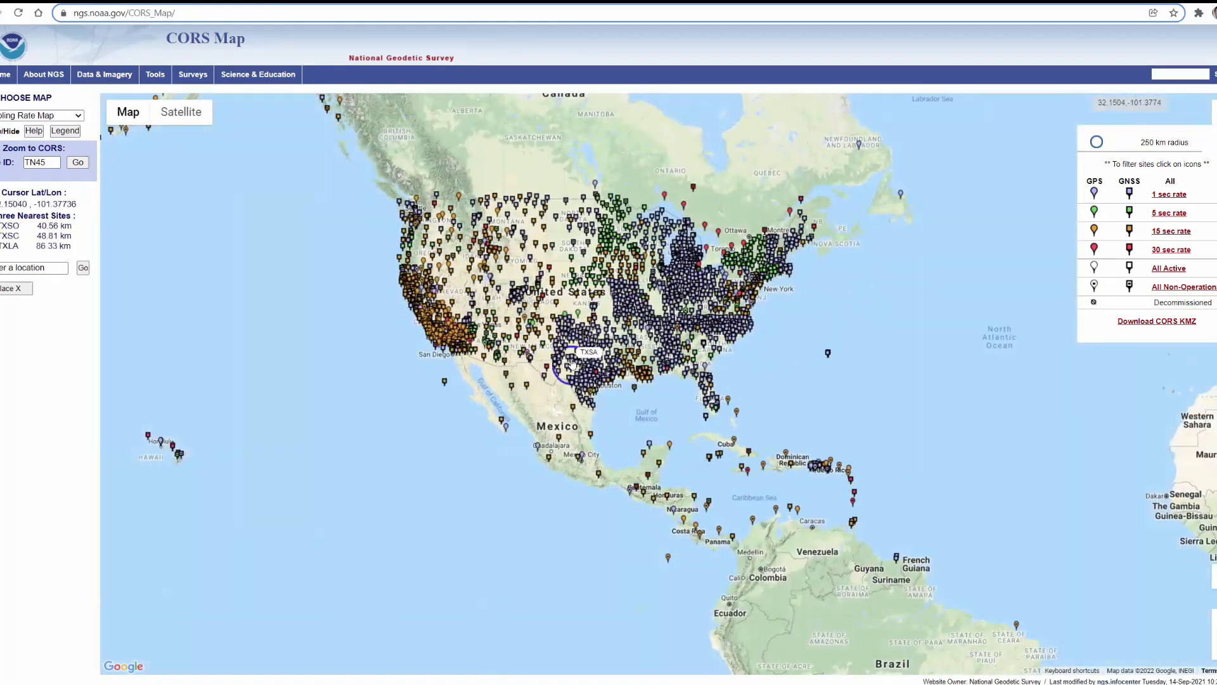
drag(634, 345, 587, 379)
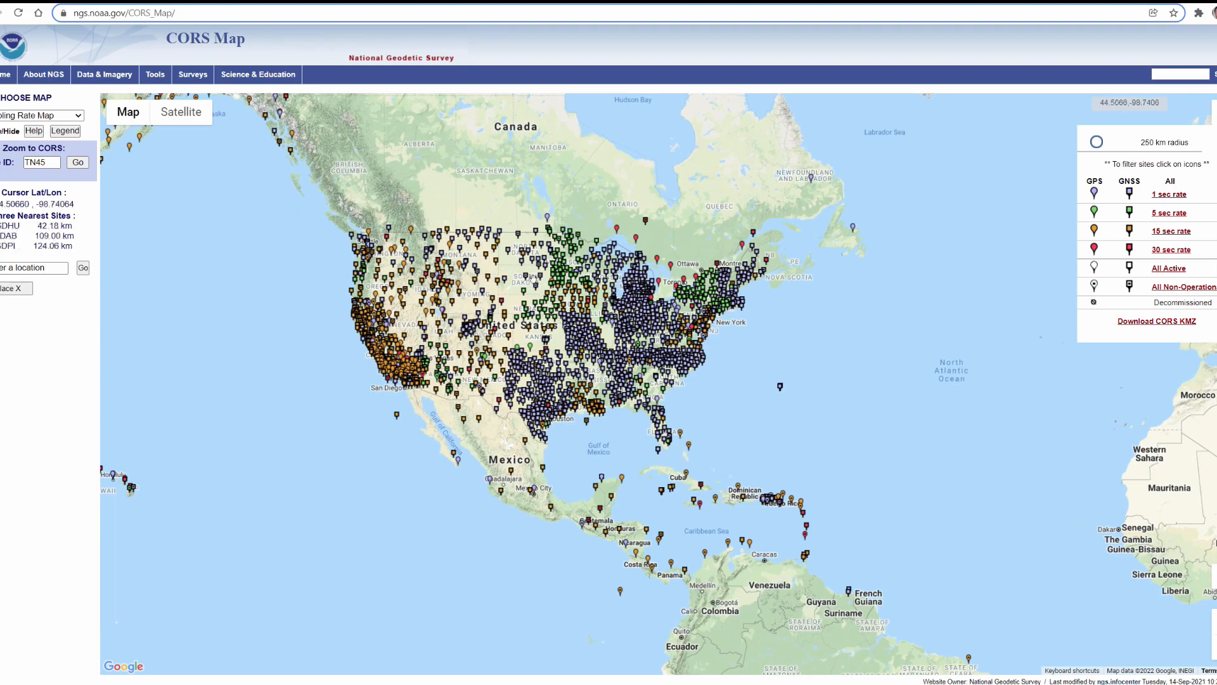
scroll(529, 287, up, 1)
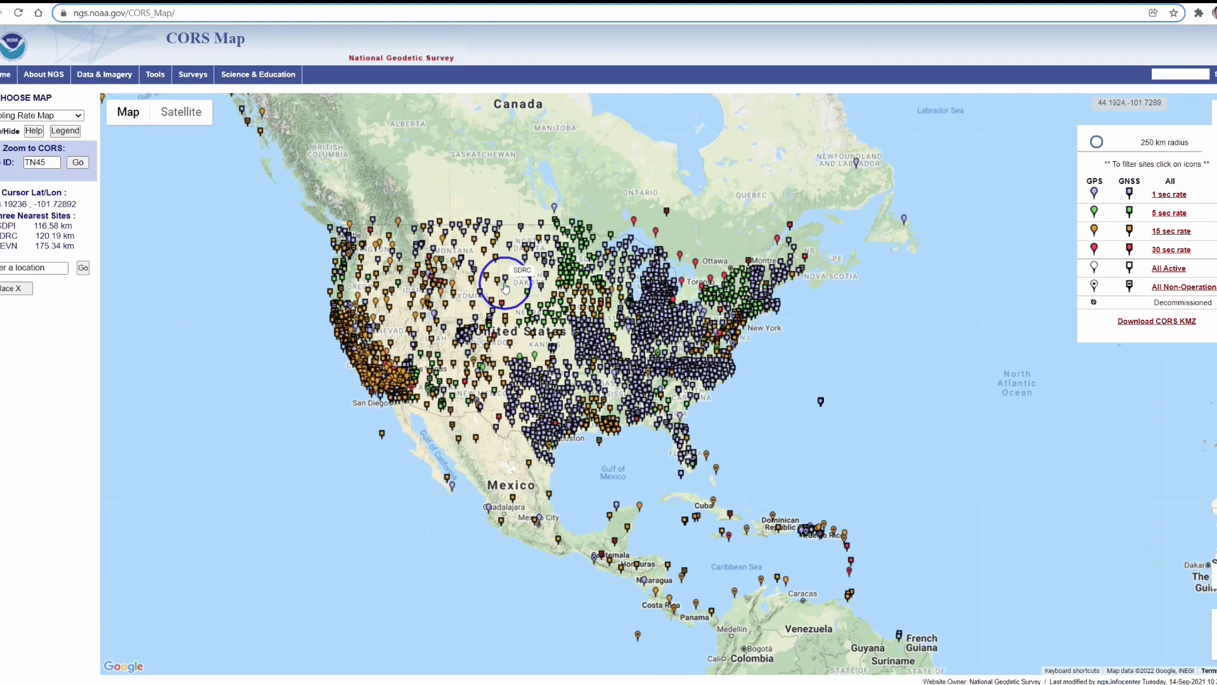
scroll(529, 288, up, 1)
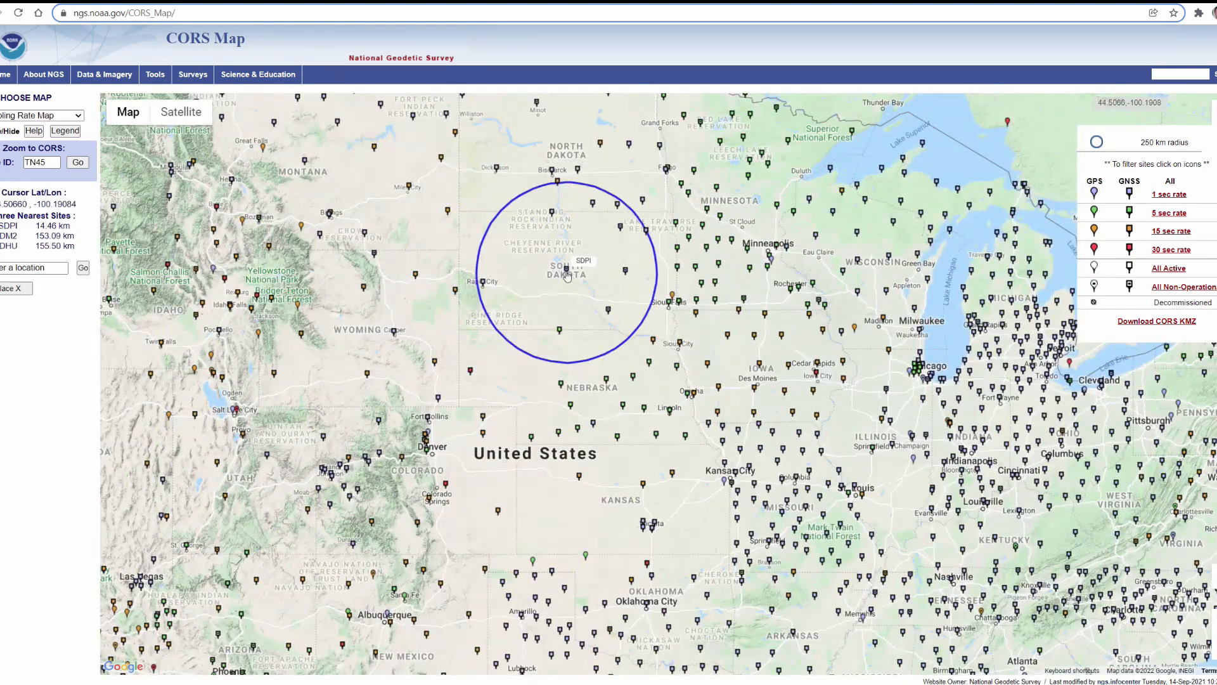
scroll(568, 276, down, 1)
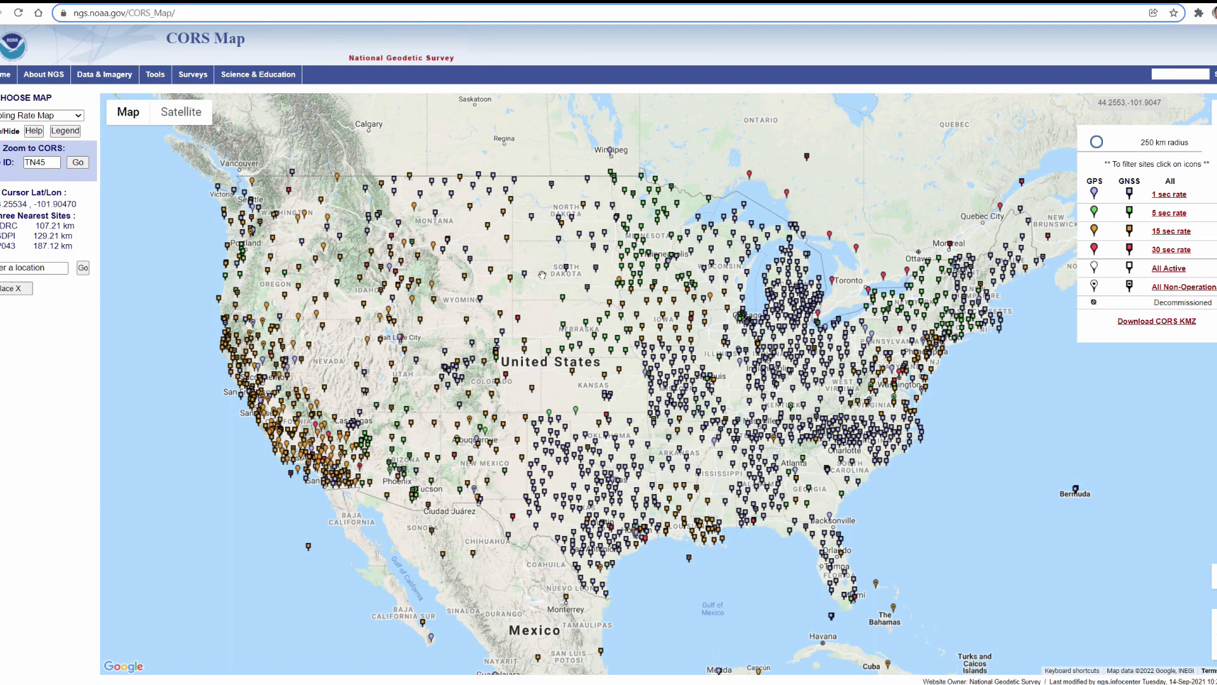
Step: Compare CORS station density nationwide with the Illinois, Missouri and Oklahoma areas
scroll(603, 309, down, 1)
scroll(603, 309, down, 1)
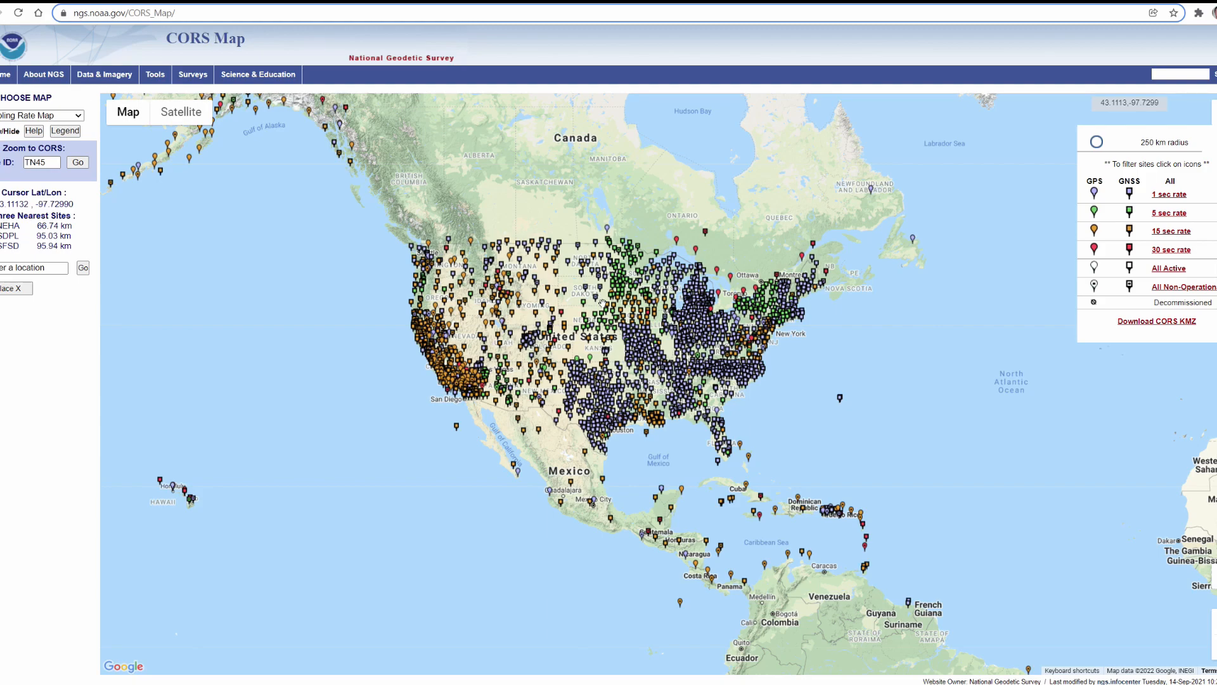
scroll(603, 303, up, 2)
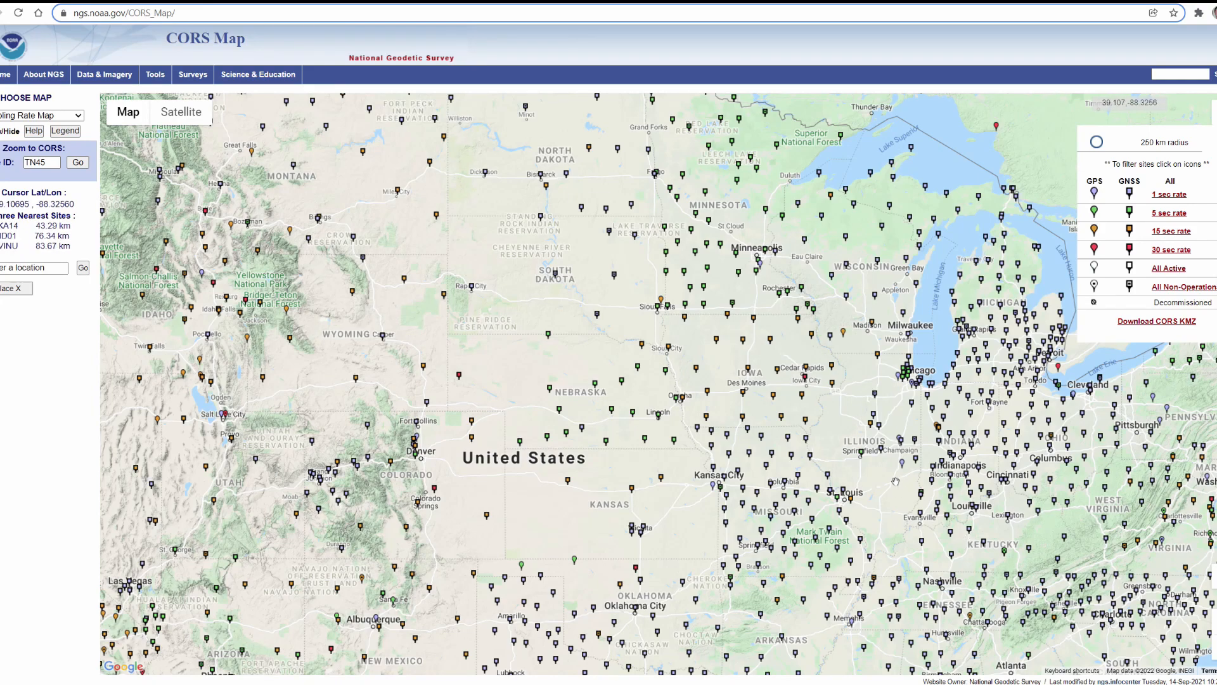
drag(887, 512, 792, 449)
scroll(792, 449, up, 2)
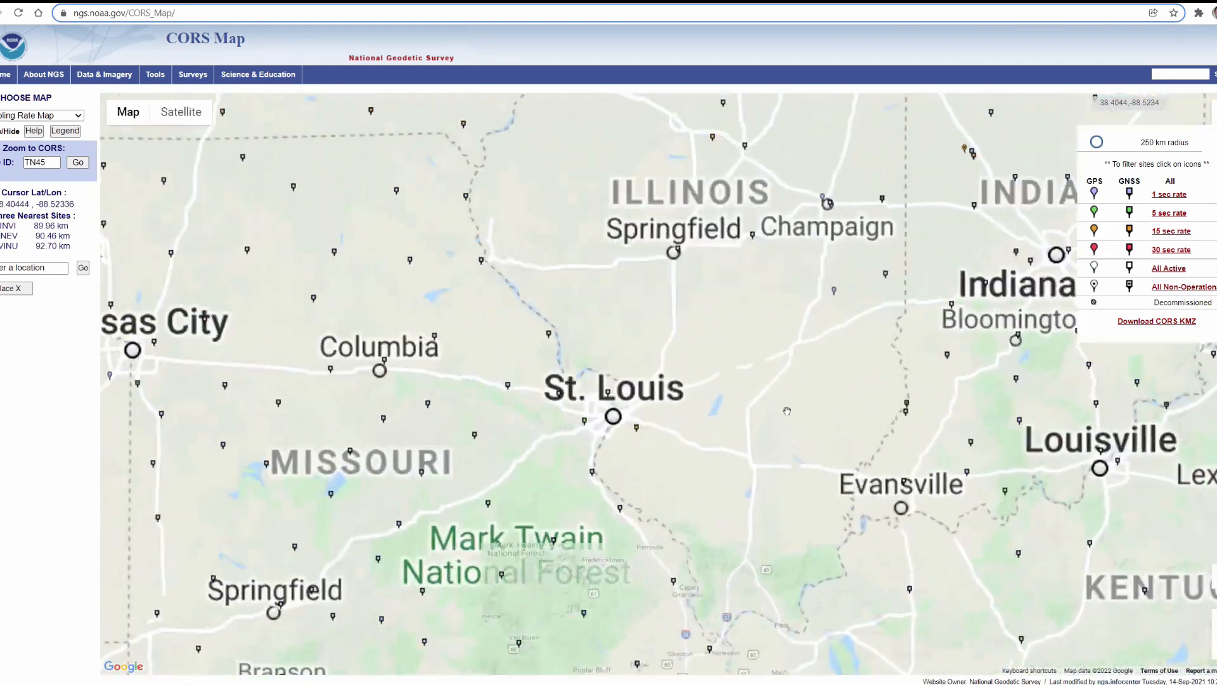
scroll(776, 398, down, 2)
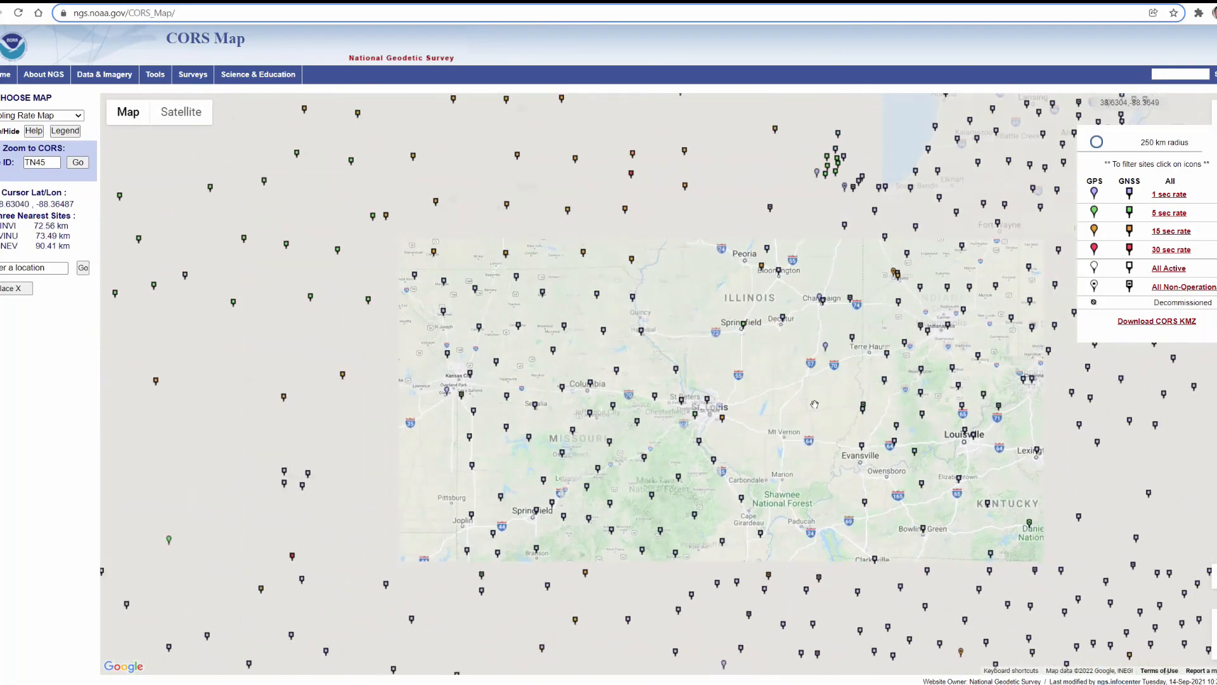
scroll(795, 401, down, 1)
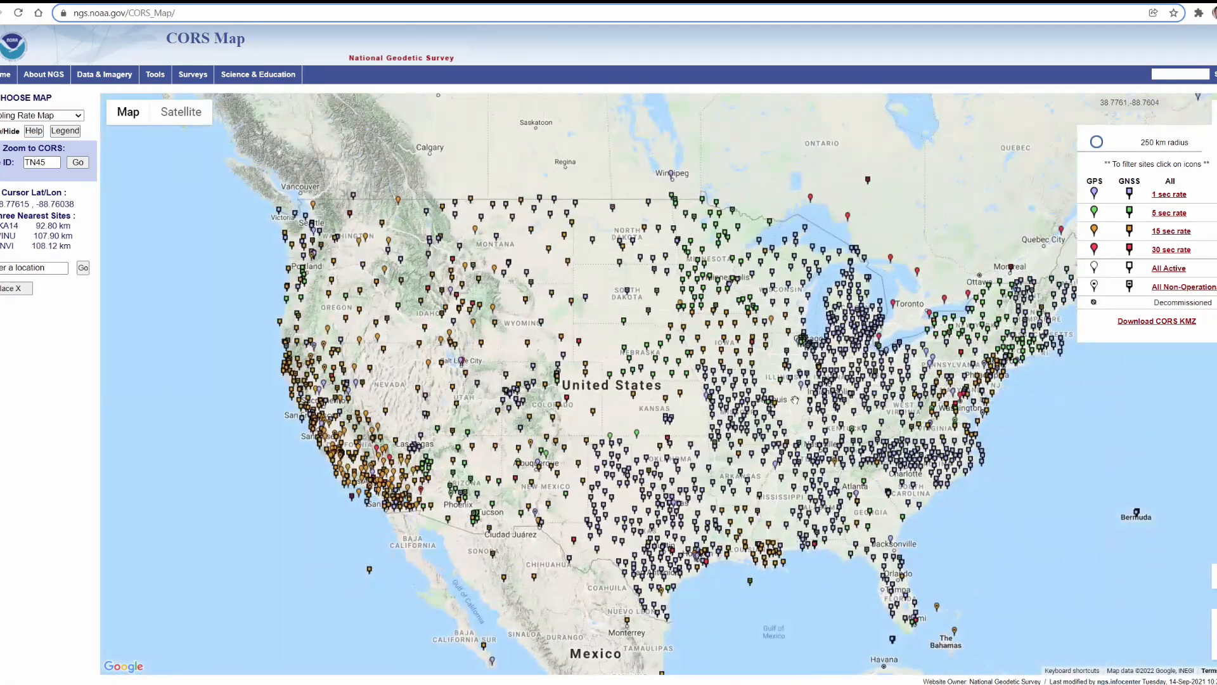
scroll(729, 486, up, 1)
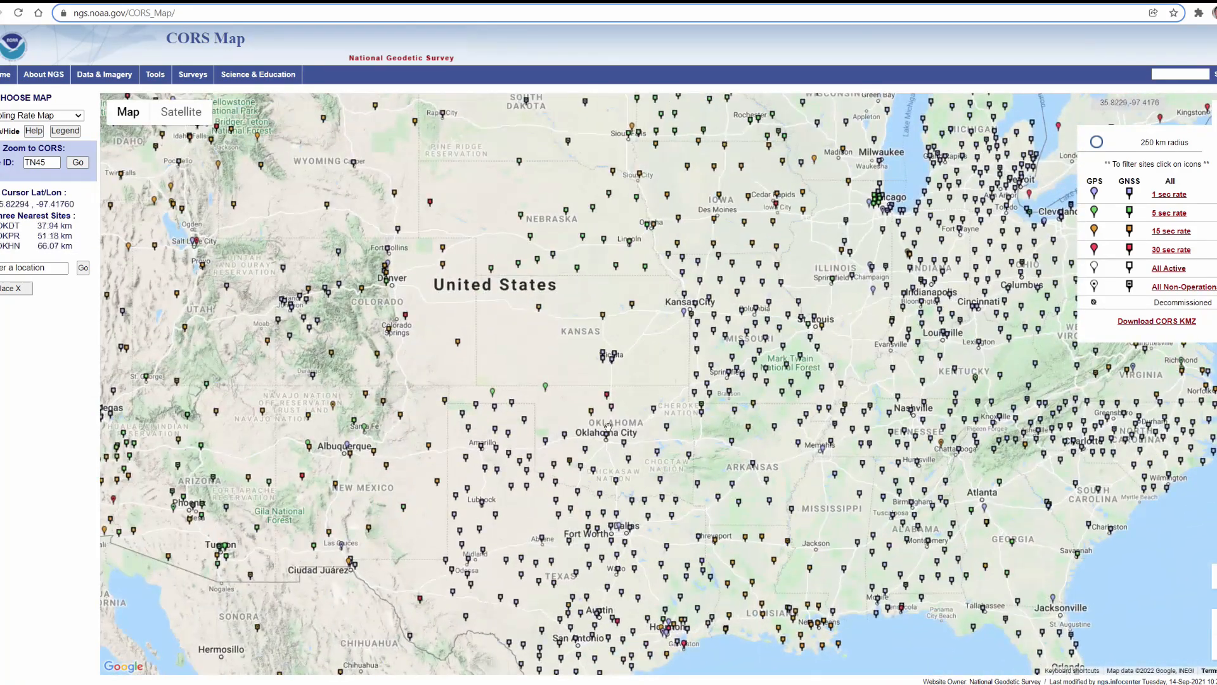
scroll(729, 411, up, 2)
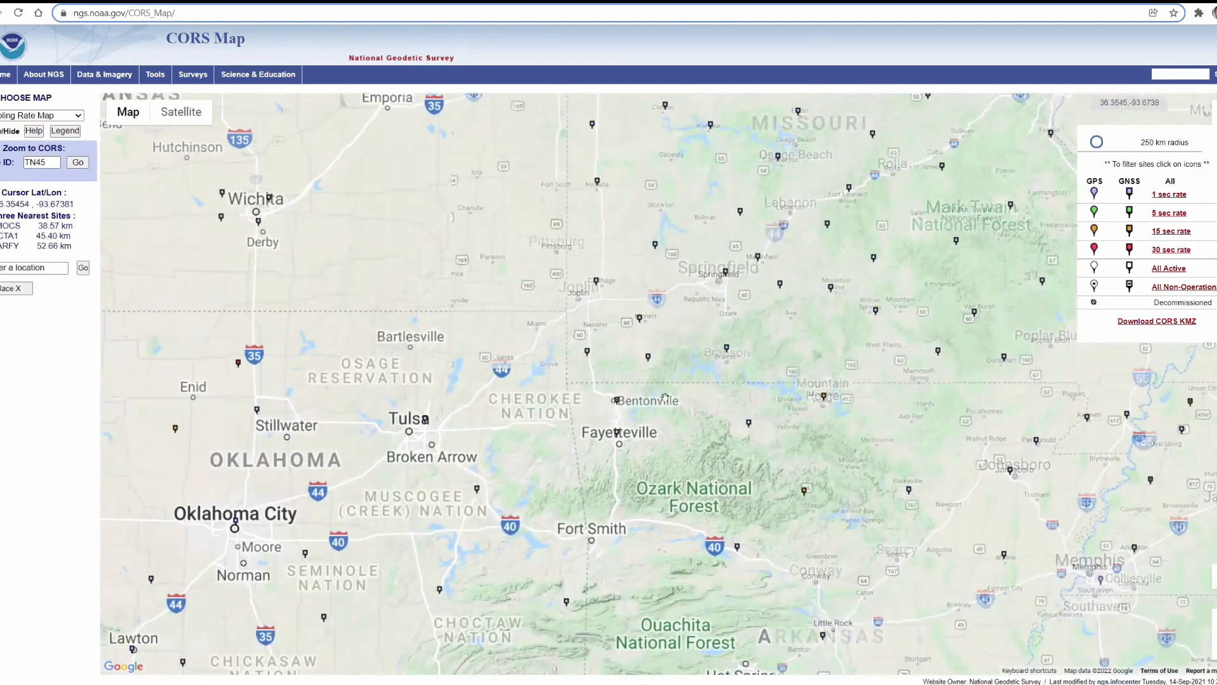
Step: Locate the ZME1 station near Memphis on the CORS Map and open its site information
scroll(665, 397, up, 1)
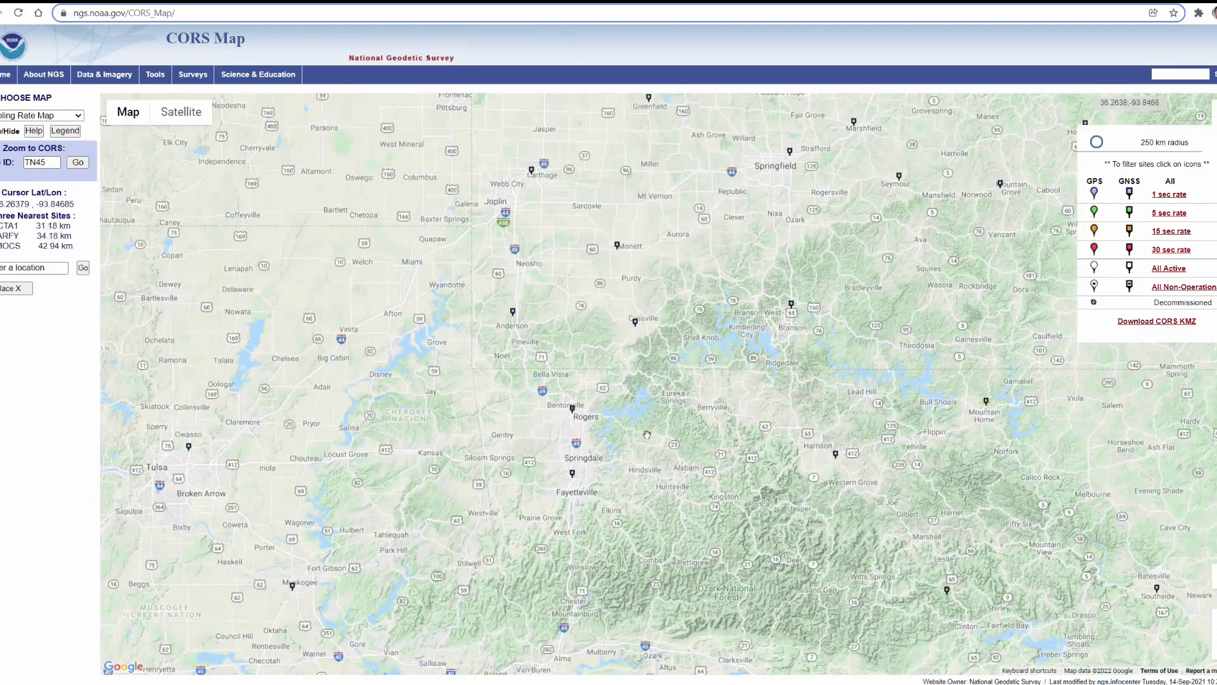
drag(754, 444, 511, 413)
drag(615, 440, 451, 395)
drag(517, 472, 432, 339)
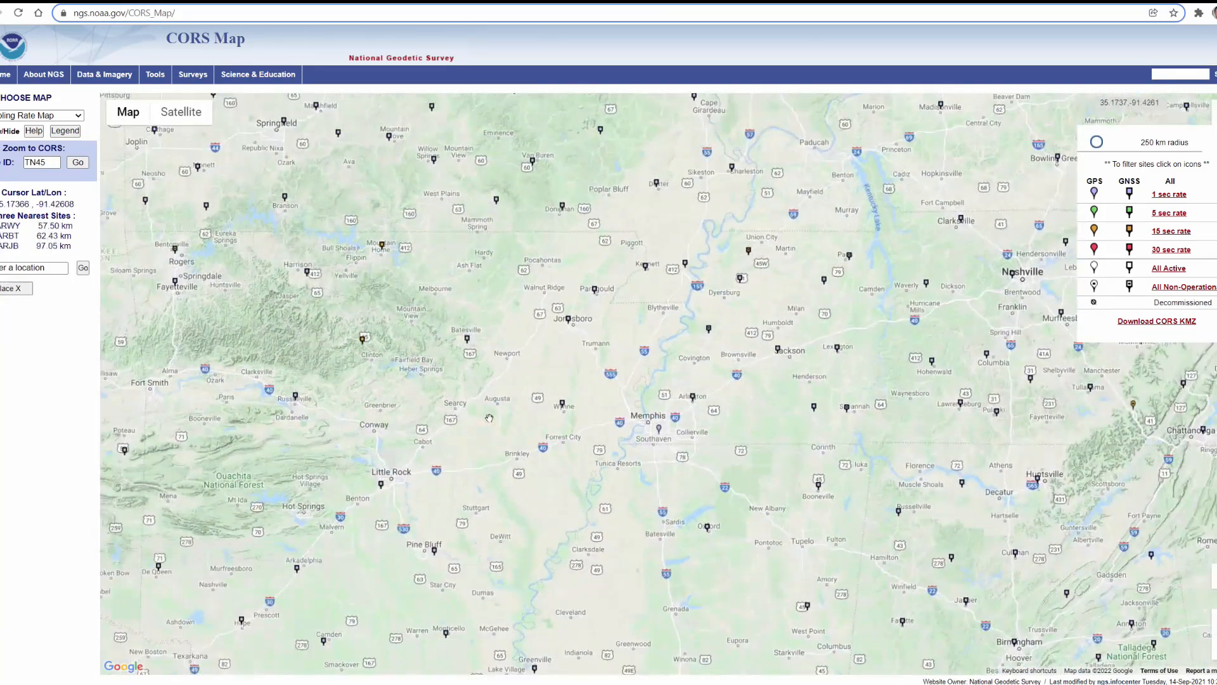
drag(664, 451, 509, 408)
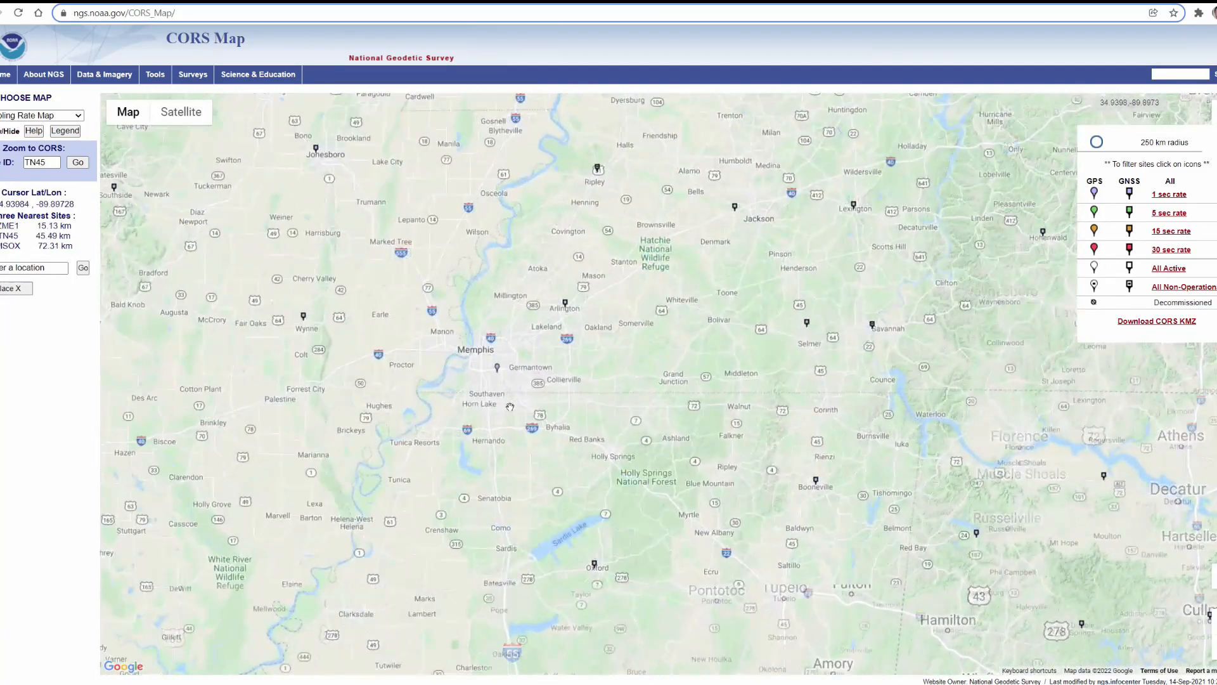
scroll(520, 419, up, 2)
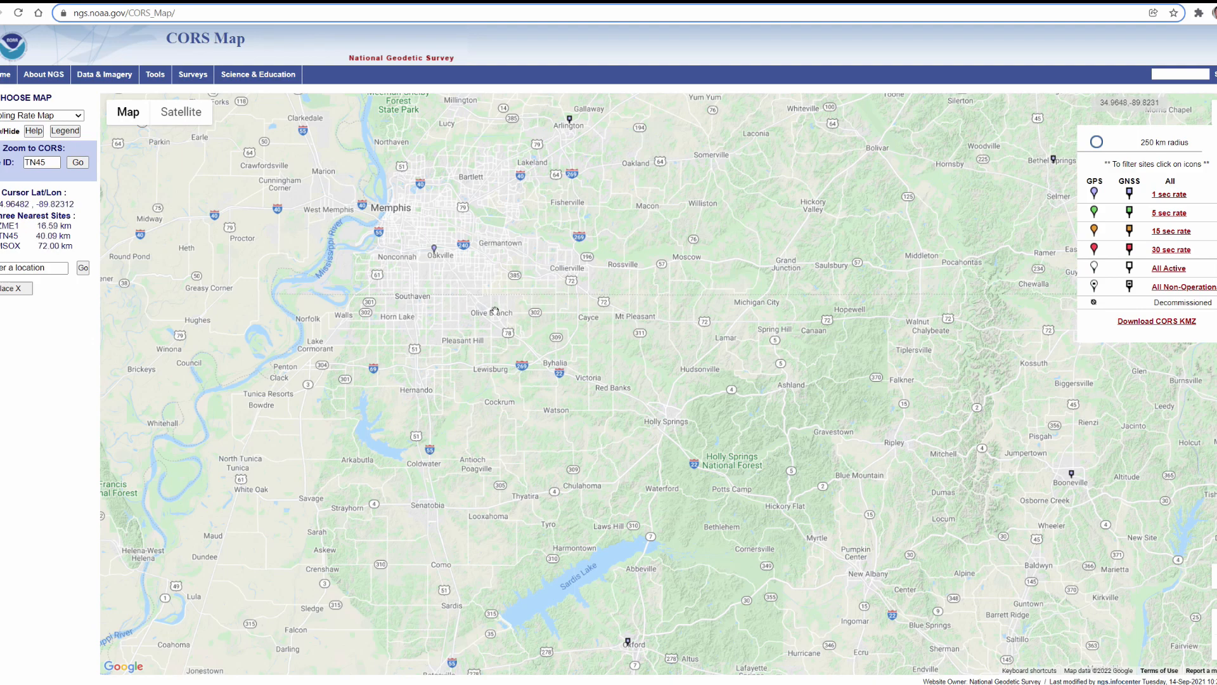
click(434, 249)
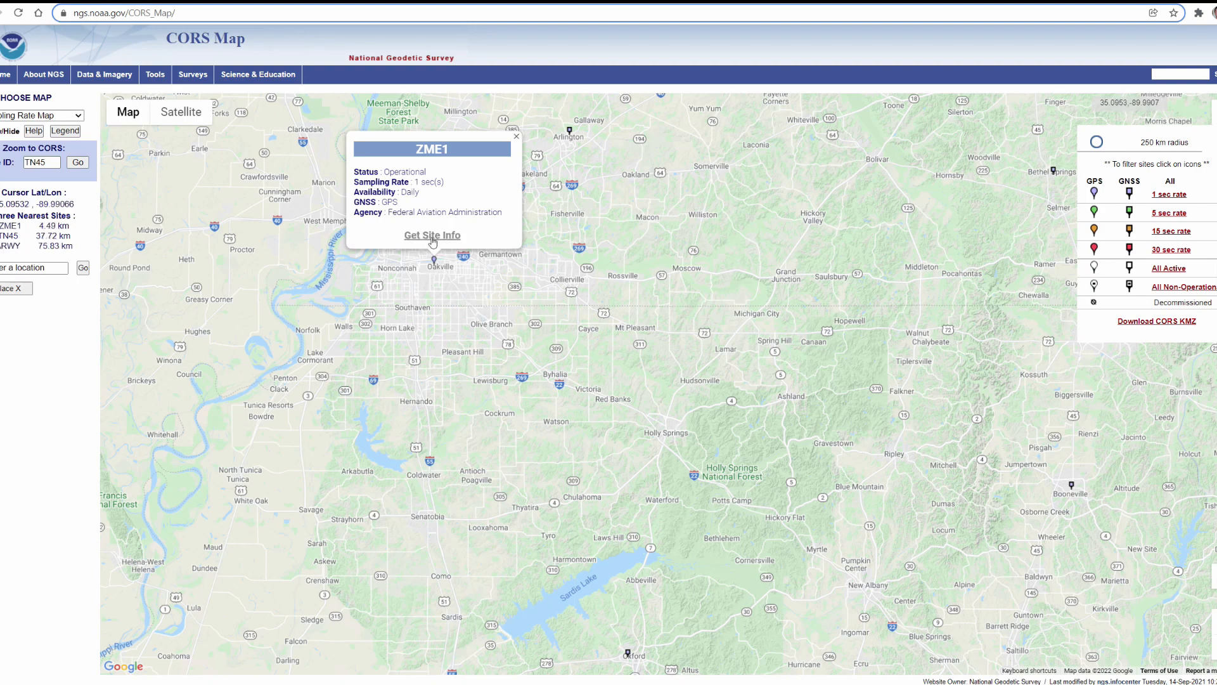
click(432, 238)
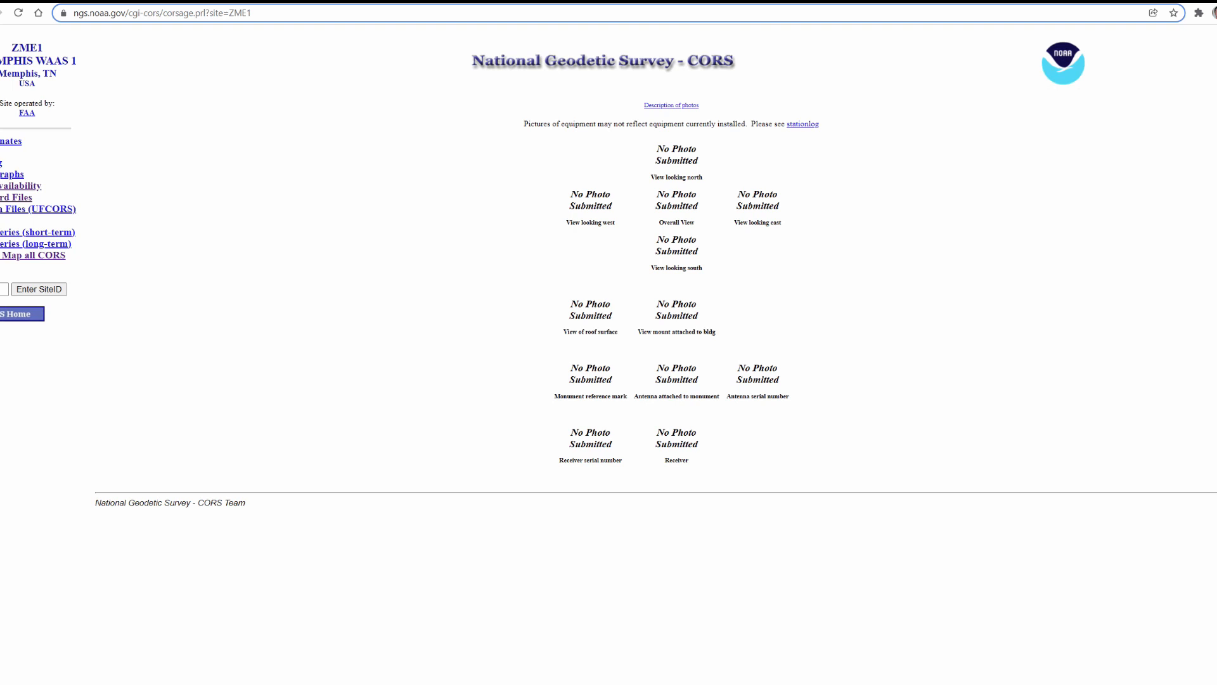
Step: Open the data availability profile of the station and enter ZME1 as the site ID for a new query
click(3, 186)
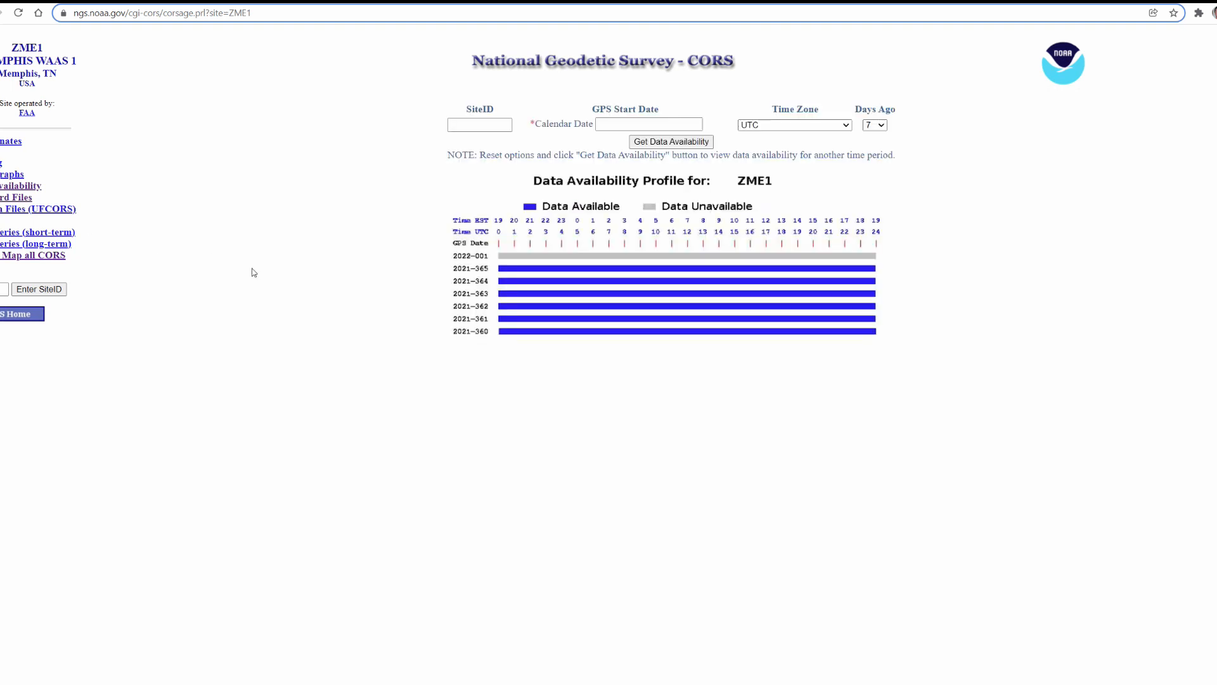
click(480, 125)
text(ZMEe)
key(Tab)
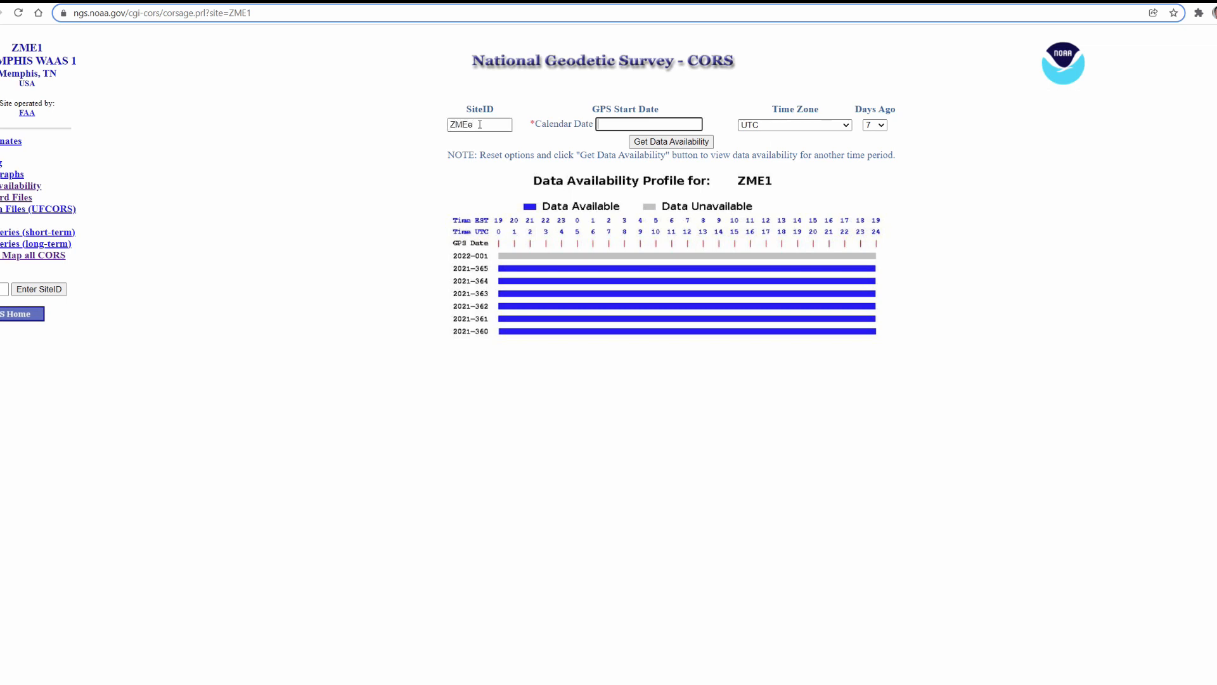
click(480, 124)
key(BackSpace)
text(1)
Step: Set the GPS start date of the availability query to 09/17/2021
click(644, 124)
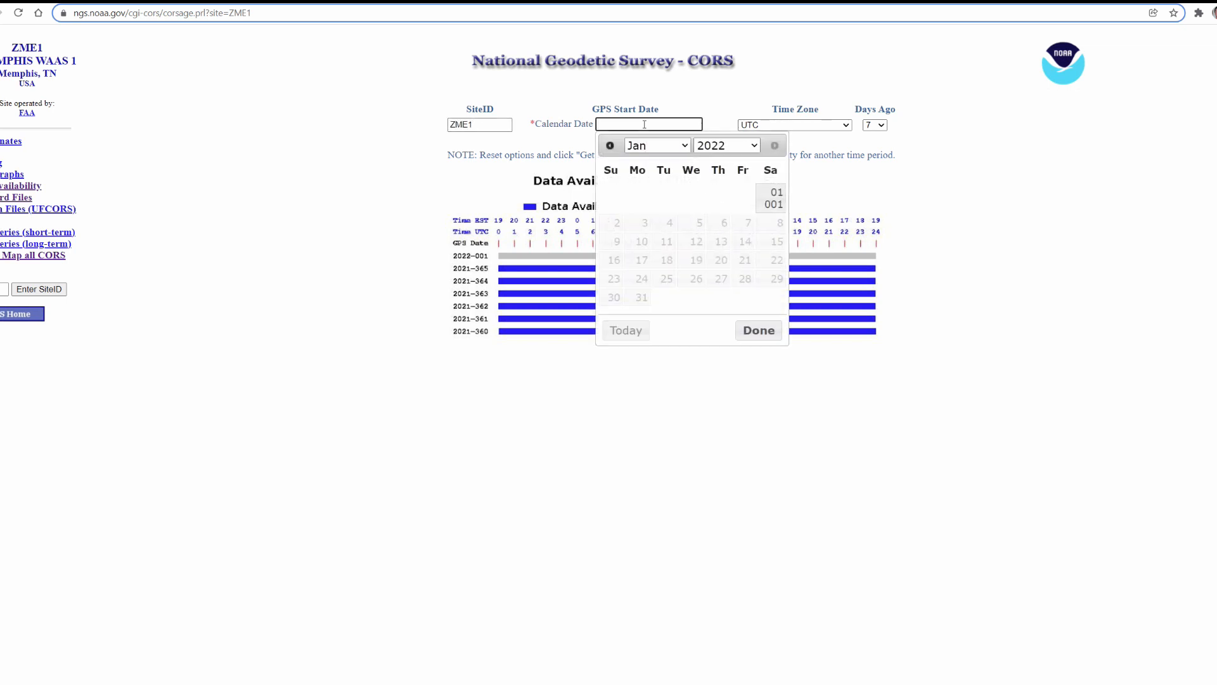
click(608, 146)
click(608, 146)
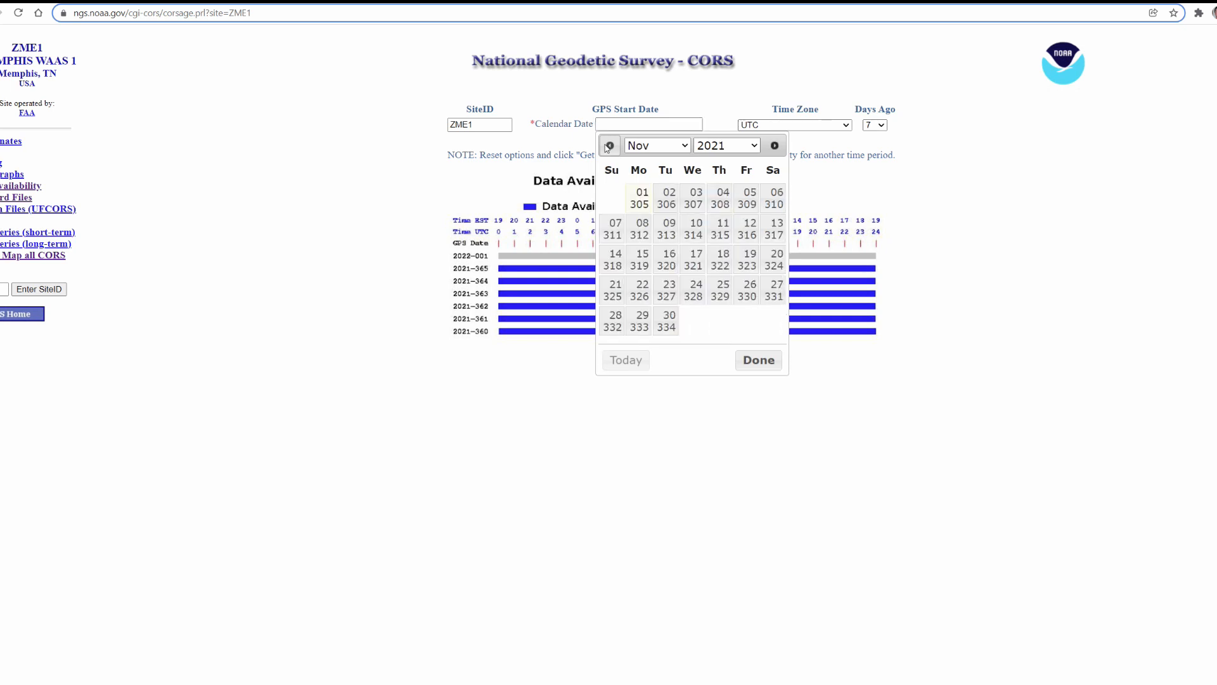
click(609, 146)
click(608, 145)
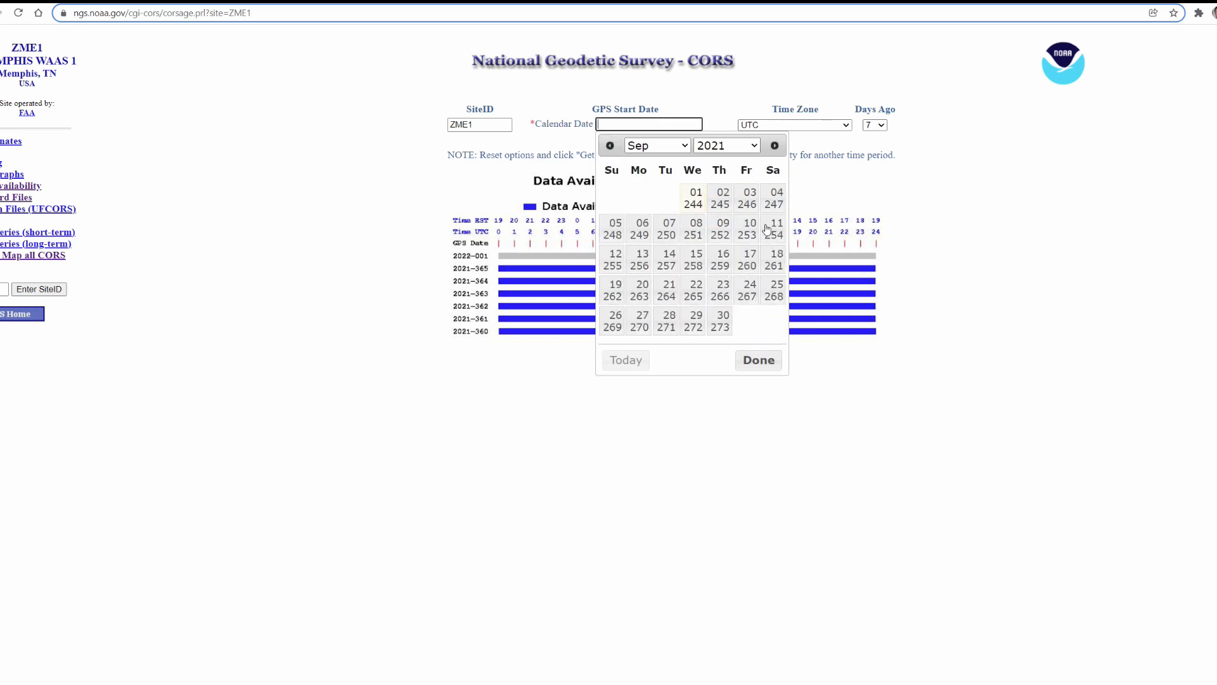
click(751, 259)
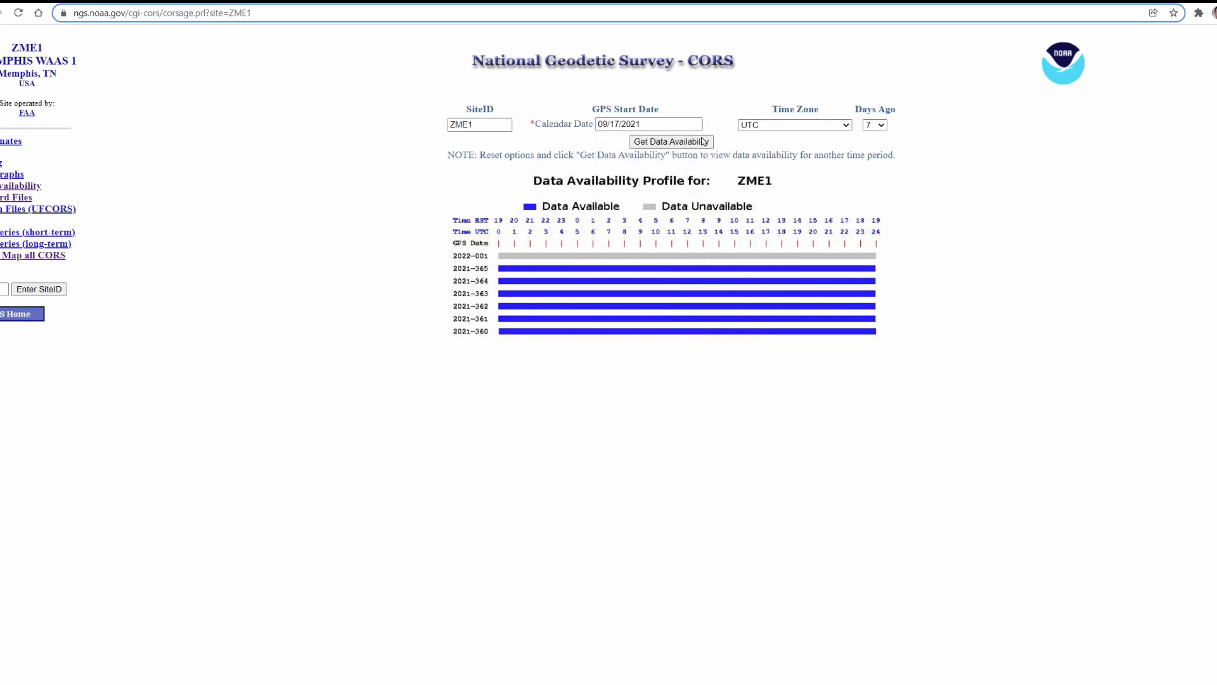
Step: Request ZME1's data availability with Days Ago set to 14, and return to the CORS Map after checking it
click(878, 125)
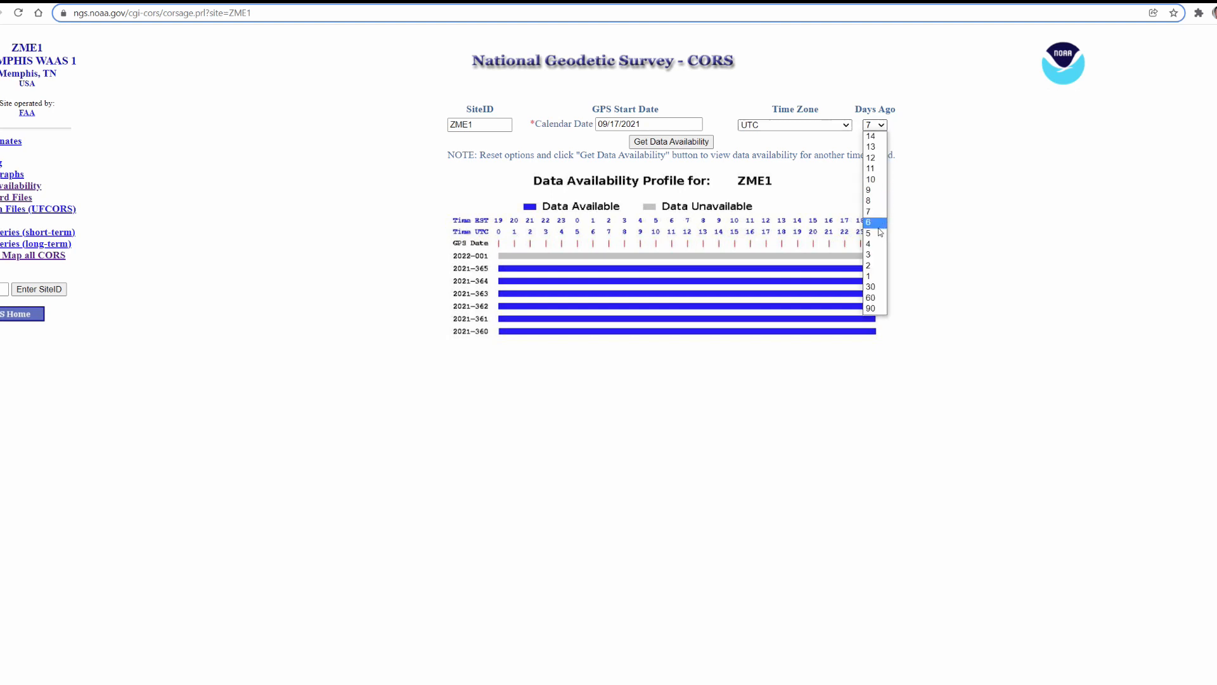
click(871, 137)
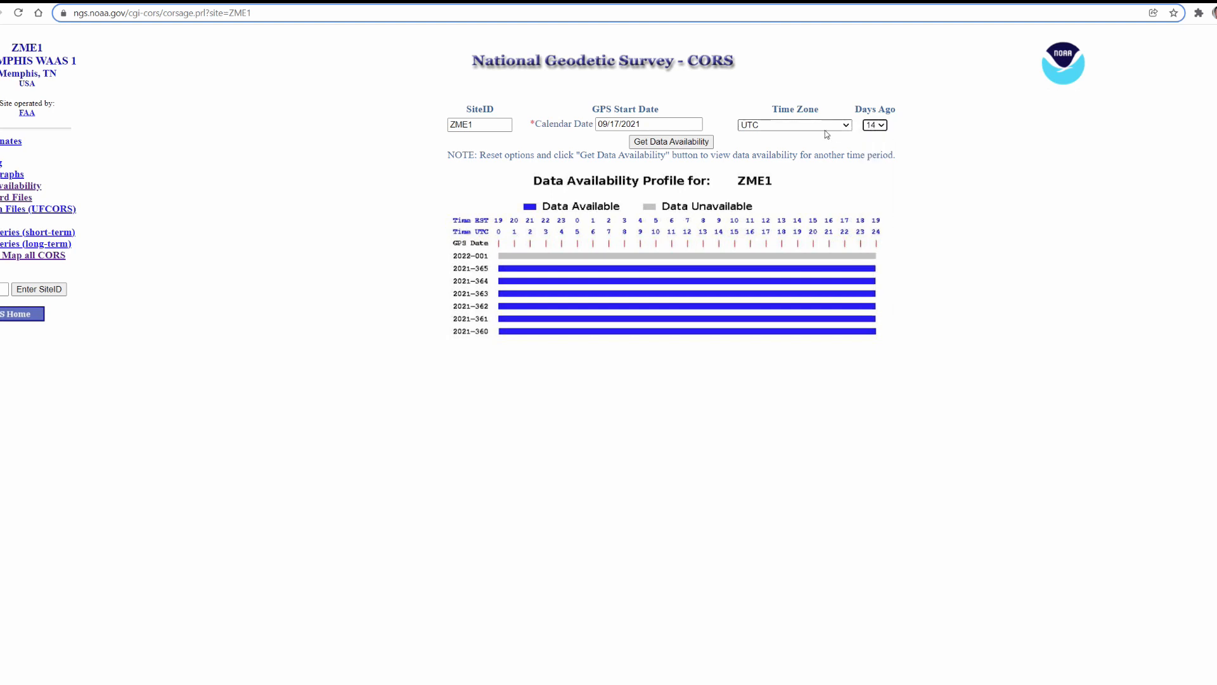
click(661, 145)
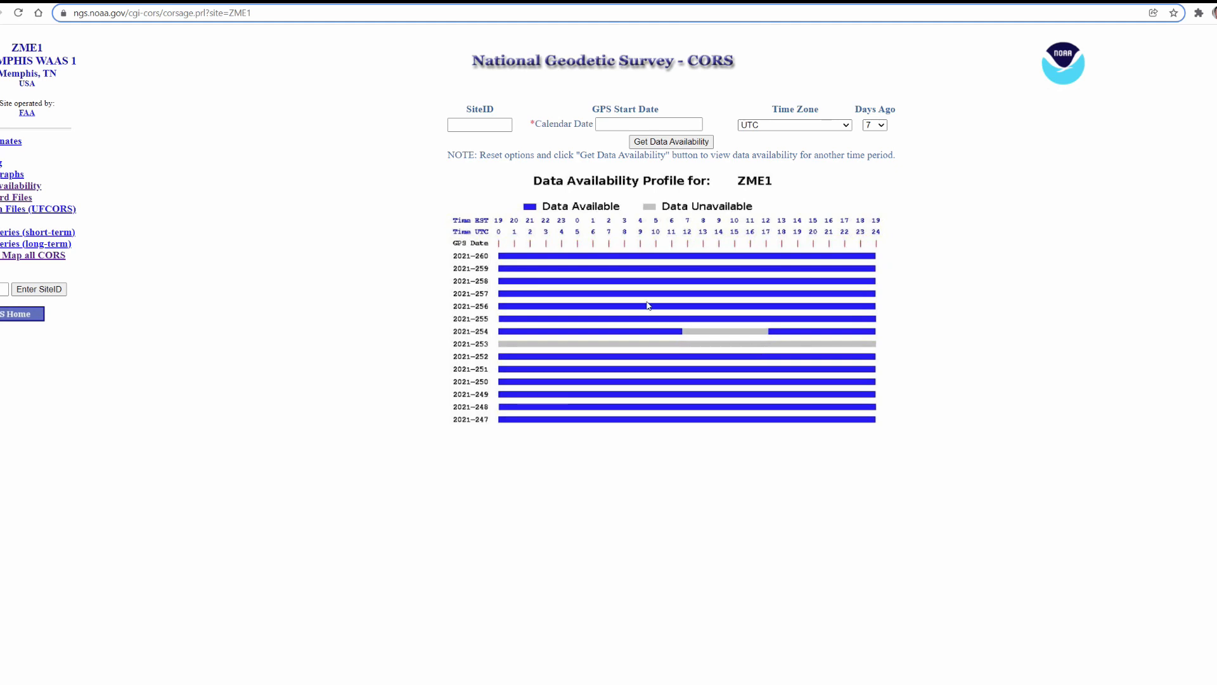
click(206, 1)
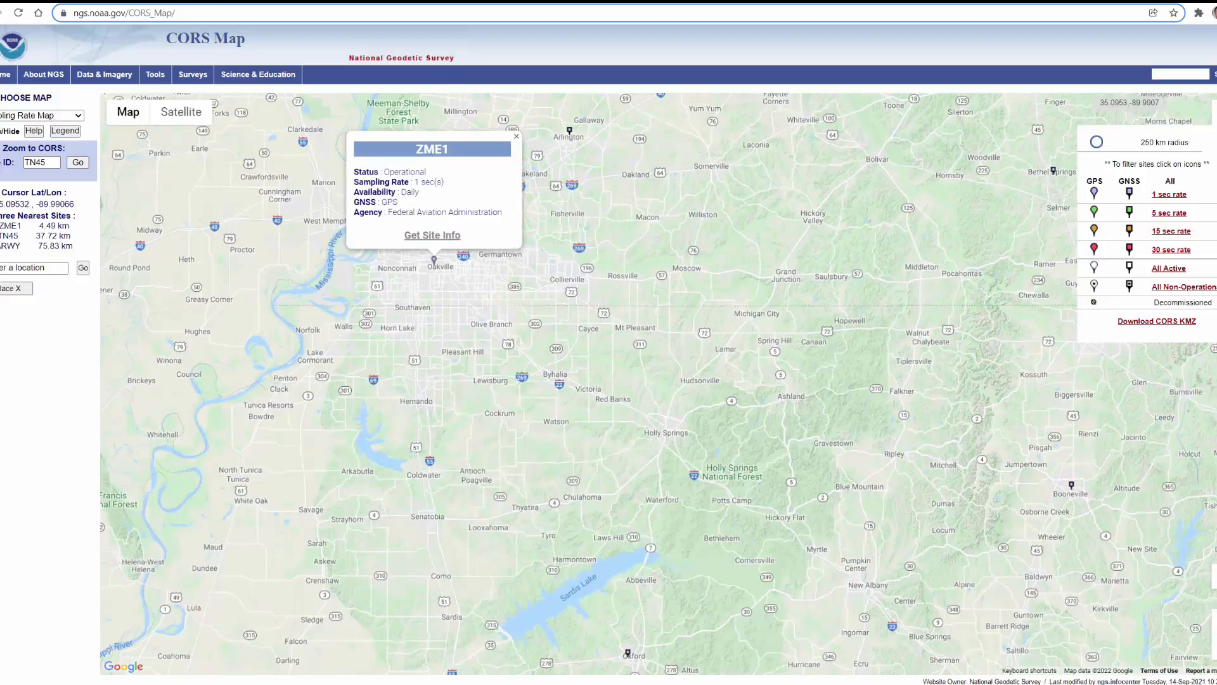
Step: Close the ZME1 details and examine the surrounding CORS stations on a wider map for alternatives to ZME1
click(515, 135)
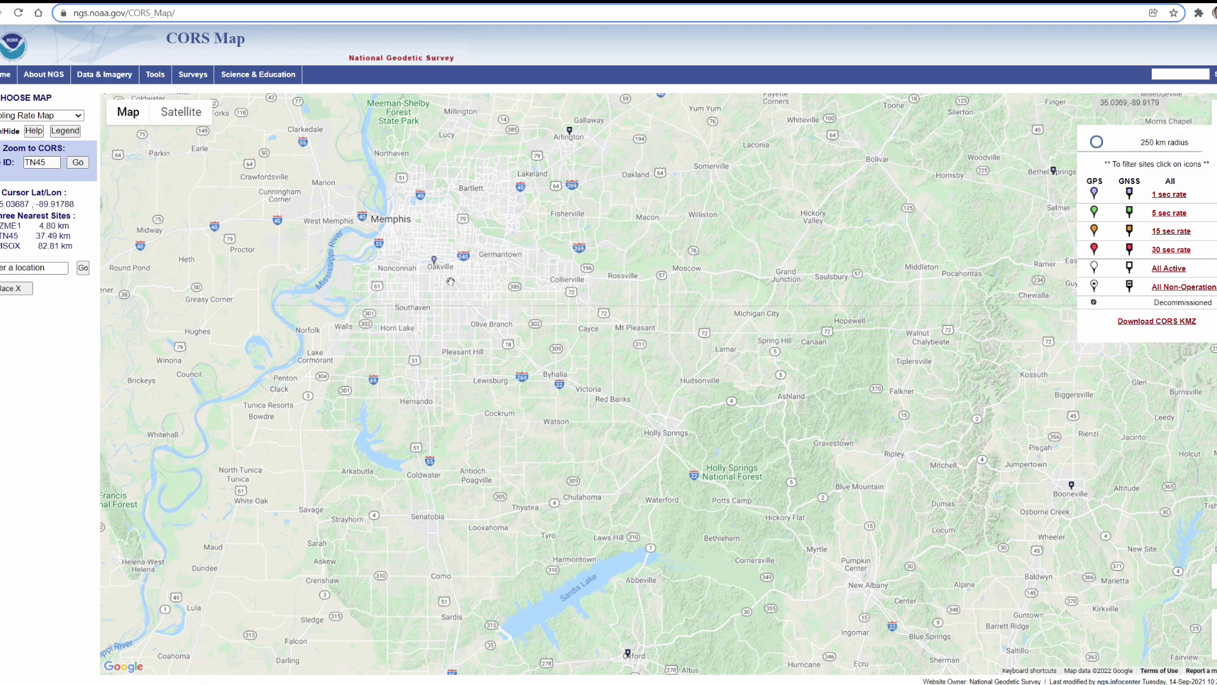
scroll(450, 281, down, 1)
mouse_move(753, 226)
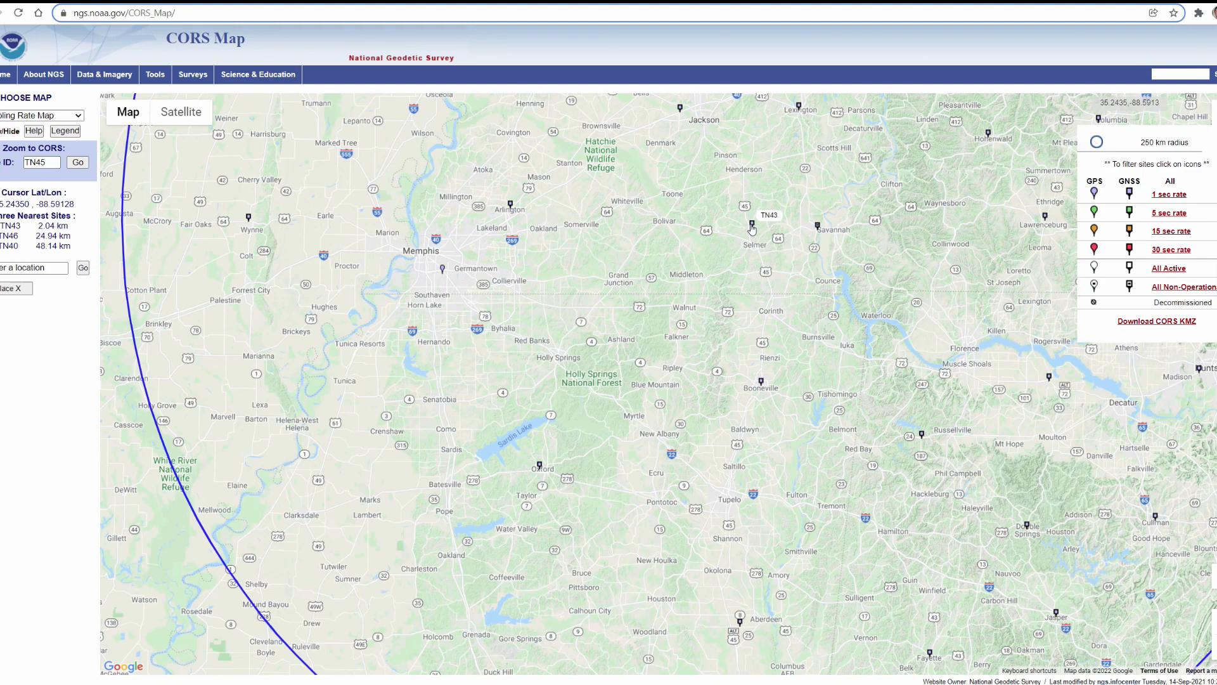
mouse_move(540, 466)
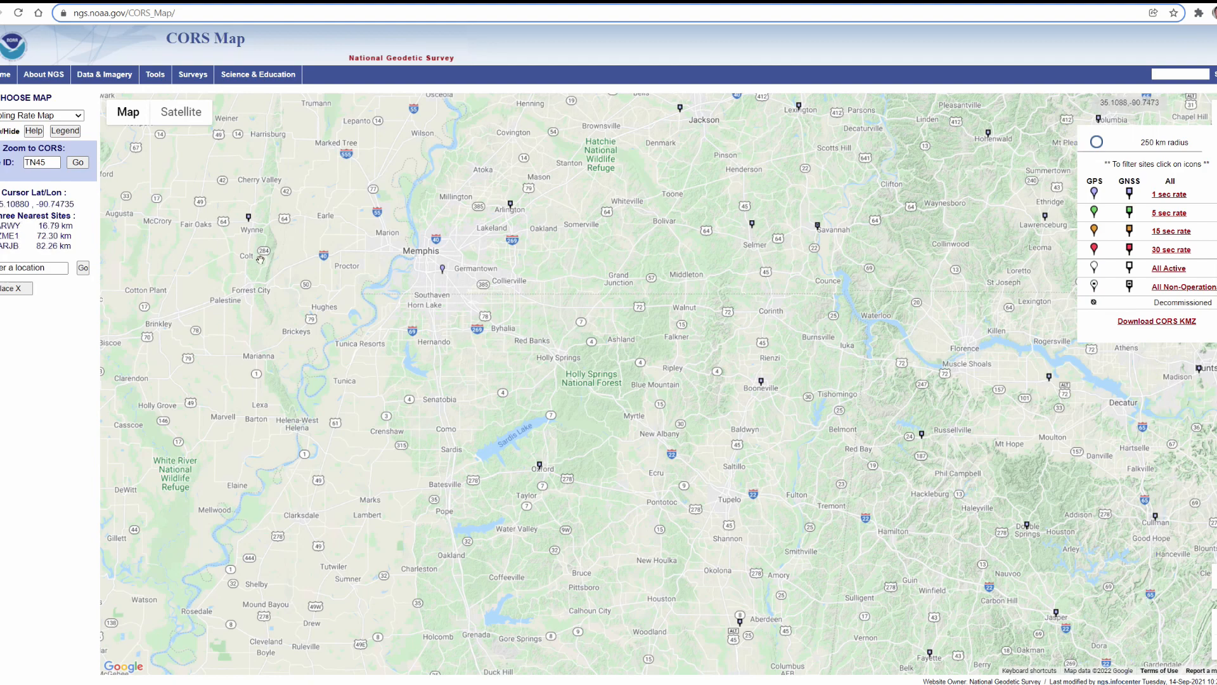
mouse_move(249, 222)
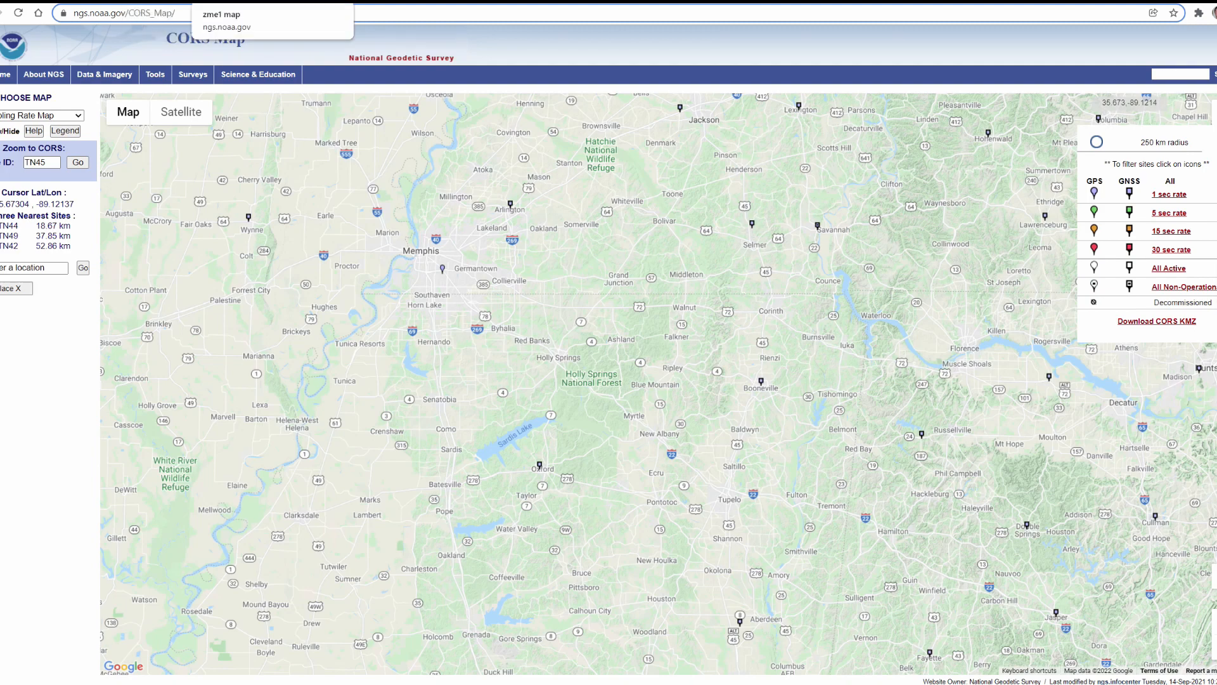
Step: Return to the UFCORS form for site TN43 and choose 18:00 start time, 4 hours duration and the UTC (GMT) time zone
click(387, 1)
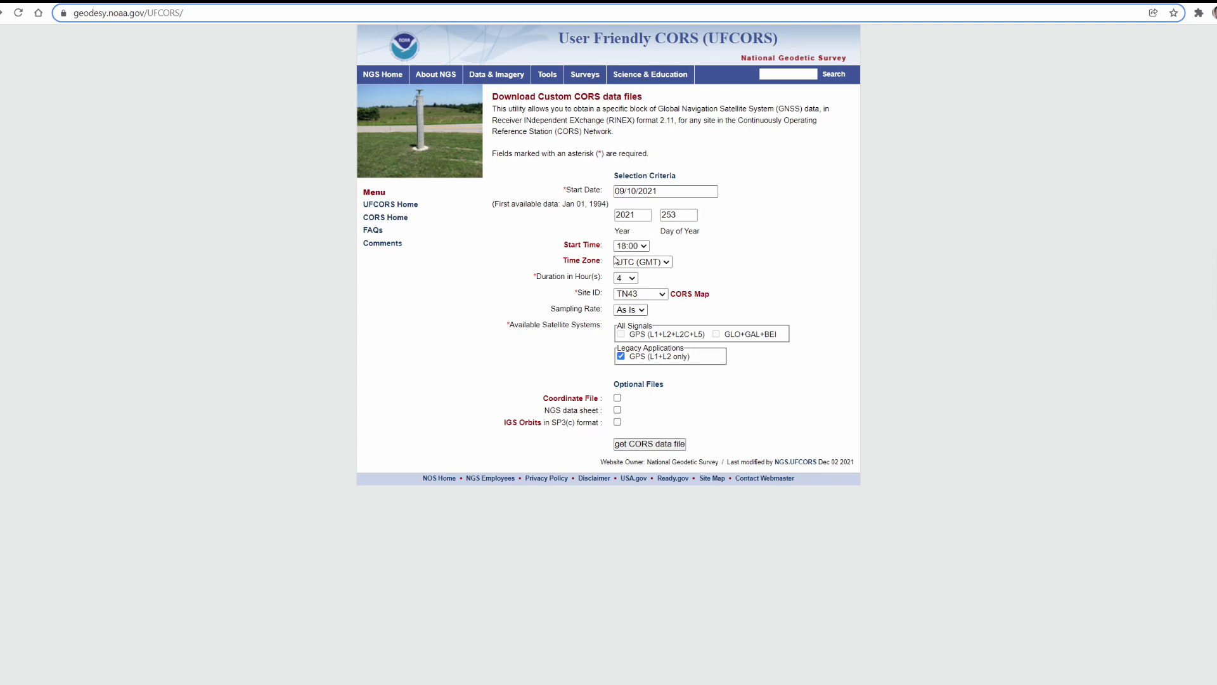
click(645, 247)
click(644, 247)
click(632, 280)
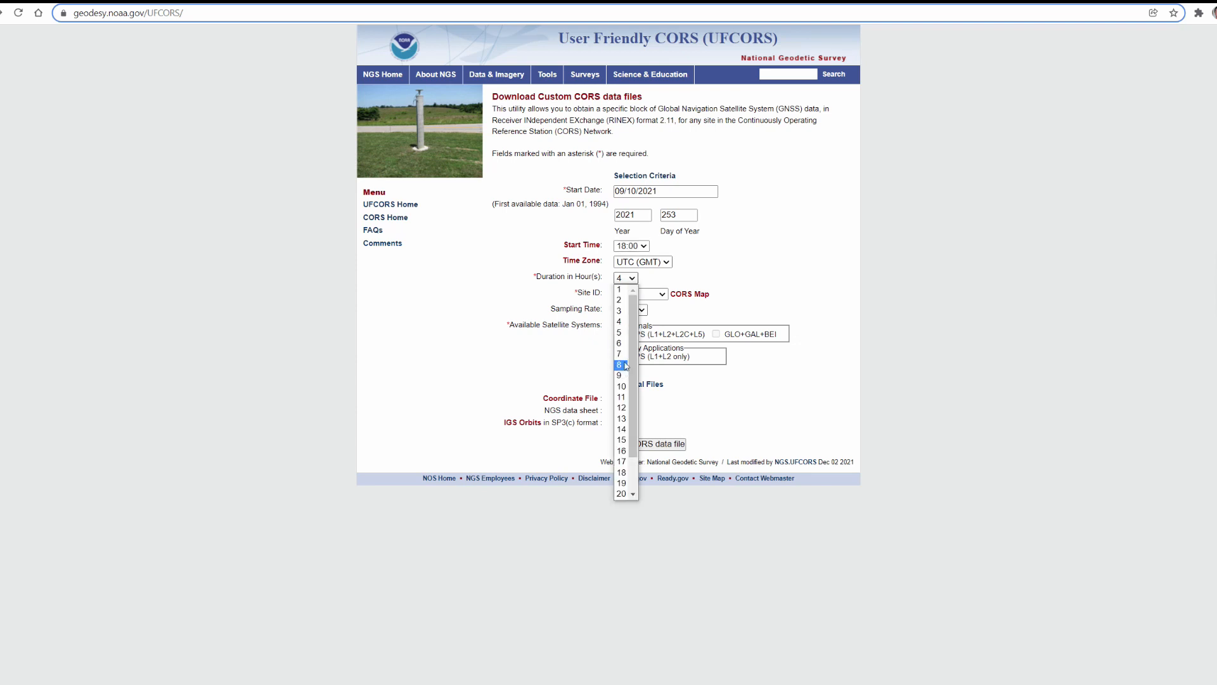
click(624, 321)
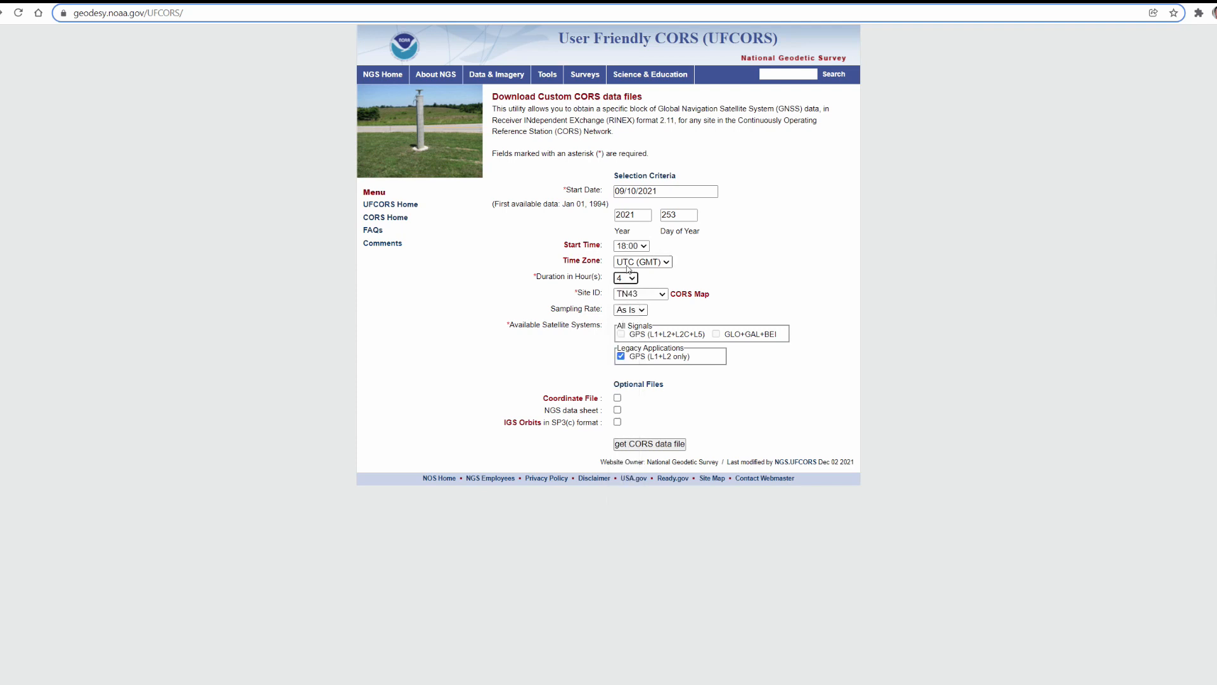
click(665, 265)
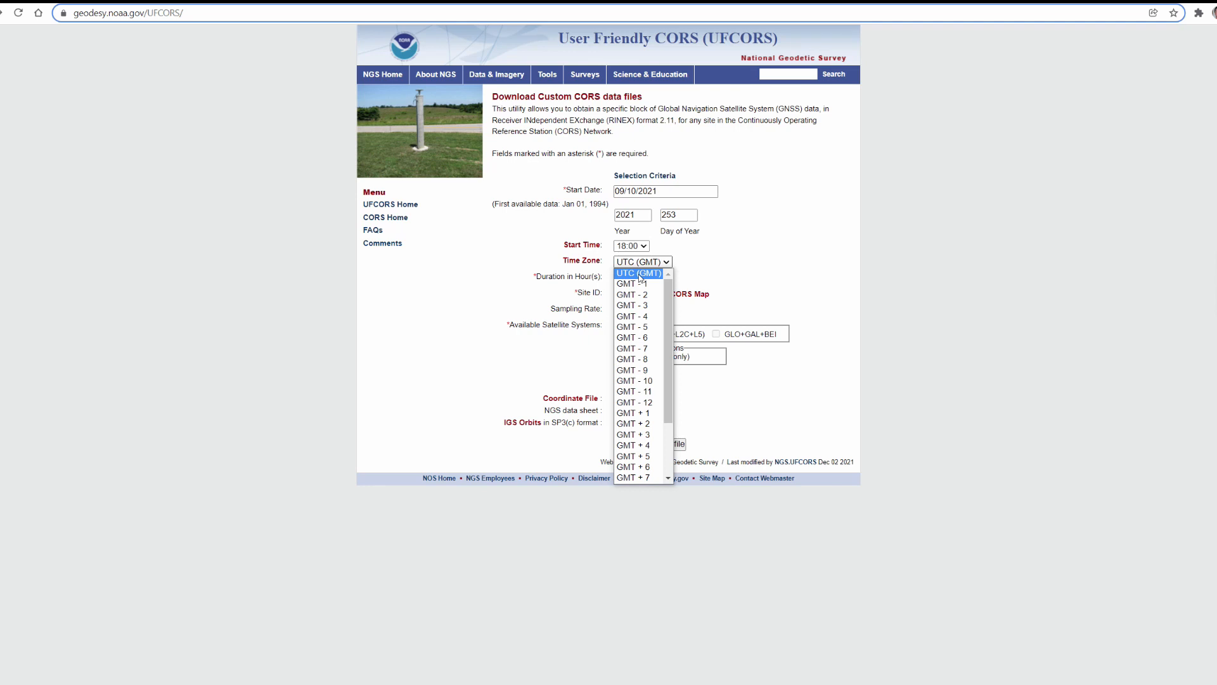
click(638, 274)
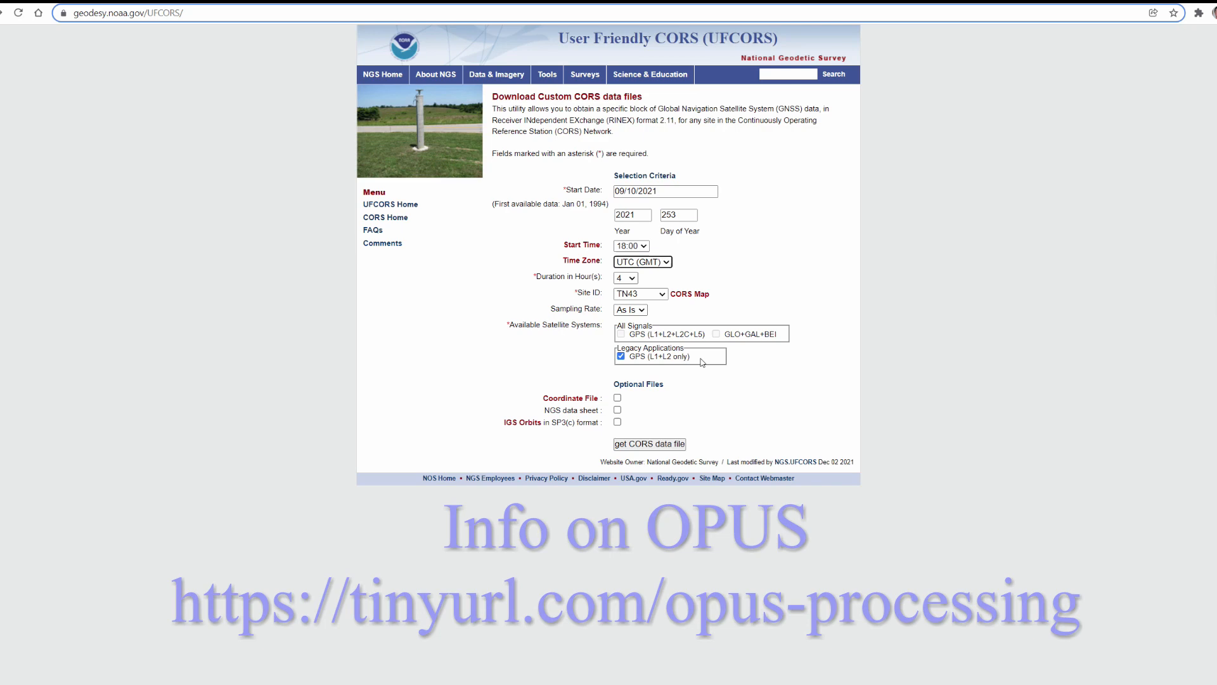
Step: Request the TN43 CORS data file and save it as tn43253.zip in the survey's BASE folder, replacing the existing file
click(654, 446)
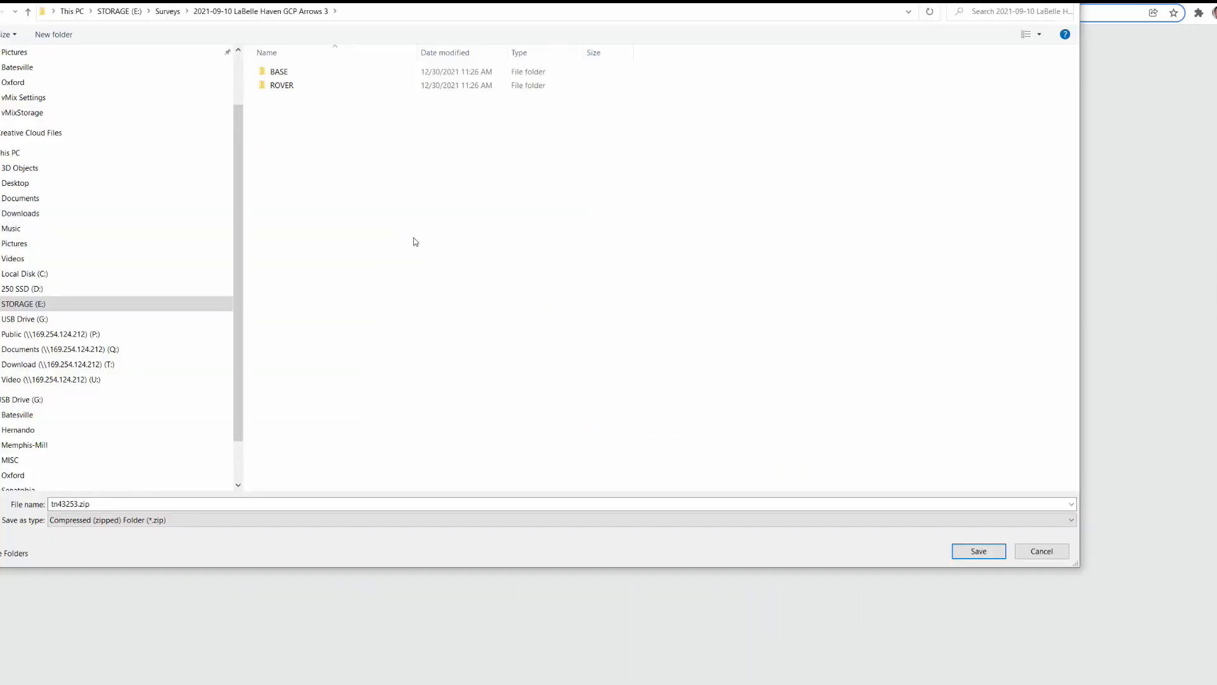
double_click(277, 73)
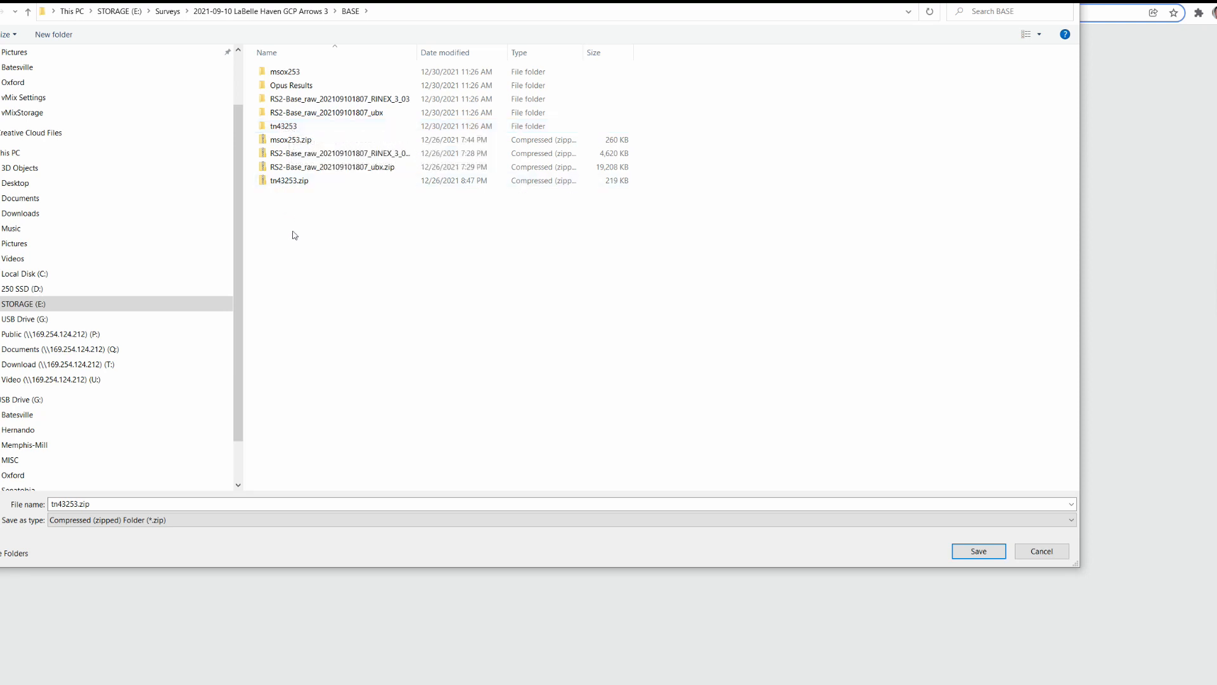
click(979, 551)
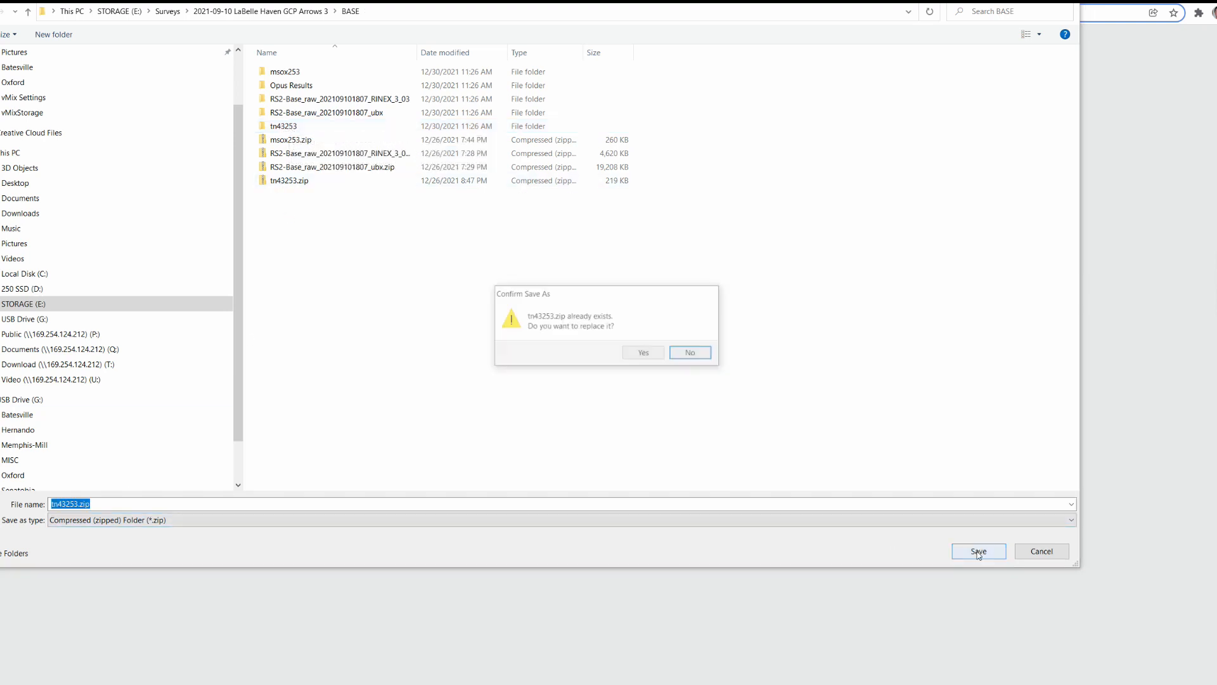
click(645, 353)
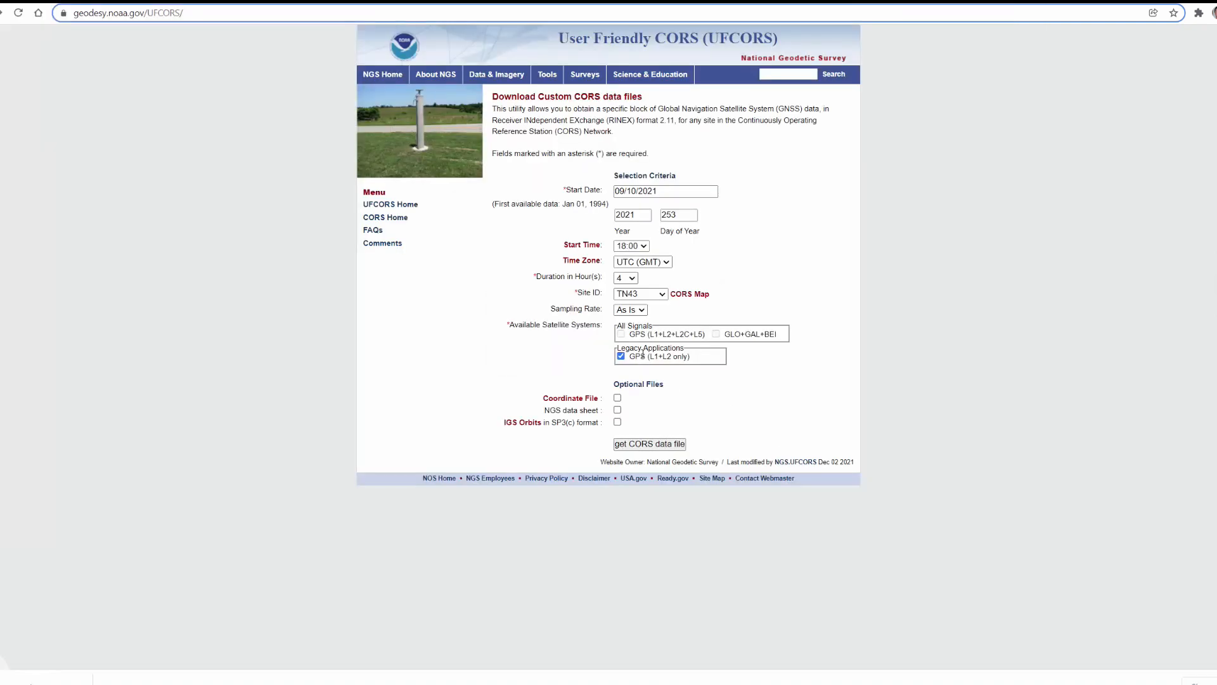
Step: Delete the old tn43253 folder from the survey's BASE folder
double_click(454, 203)
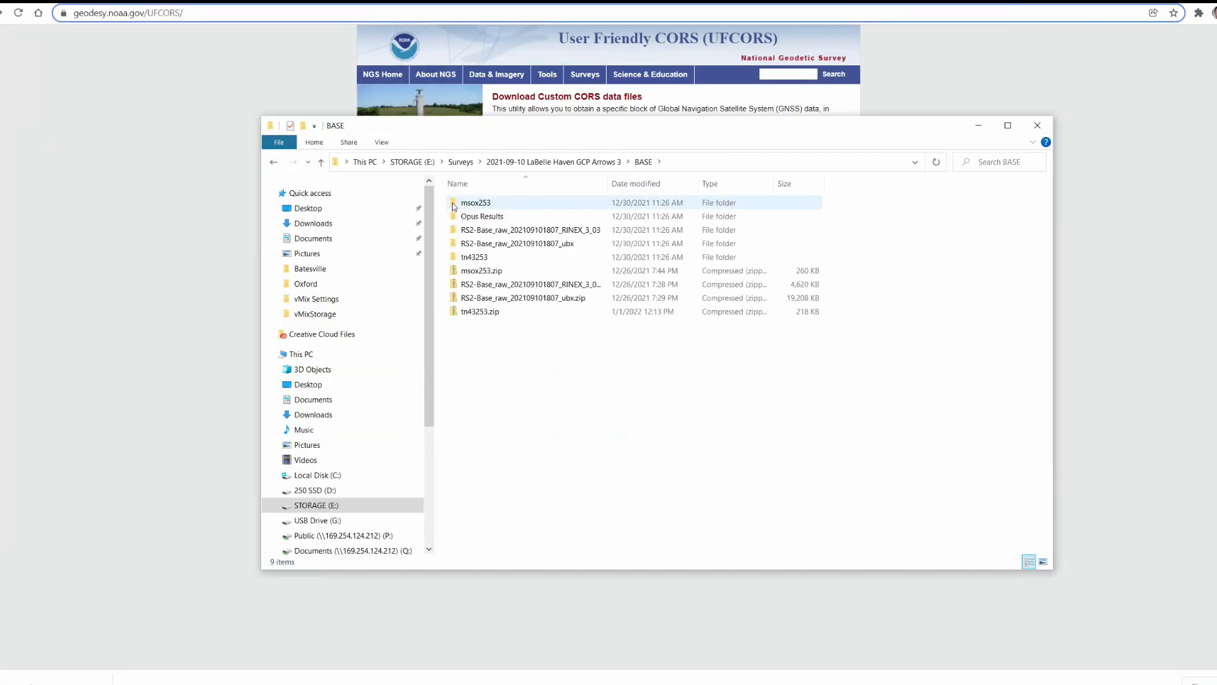
right_click(469, 256)
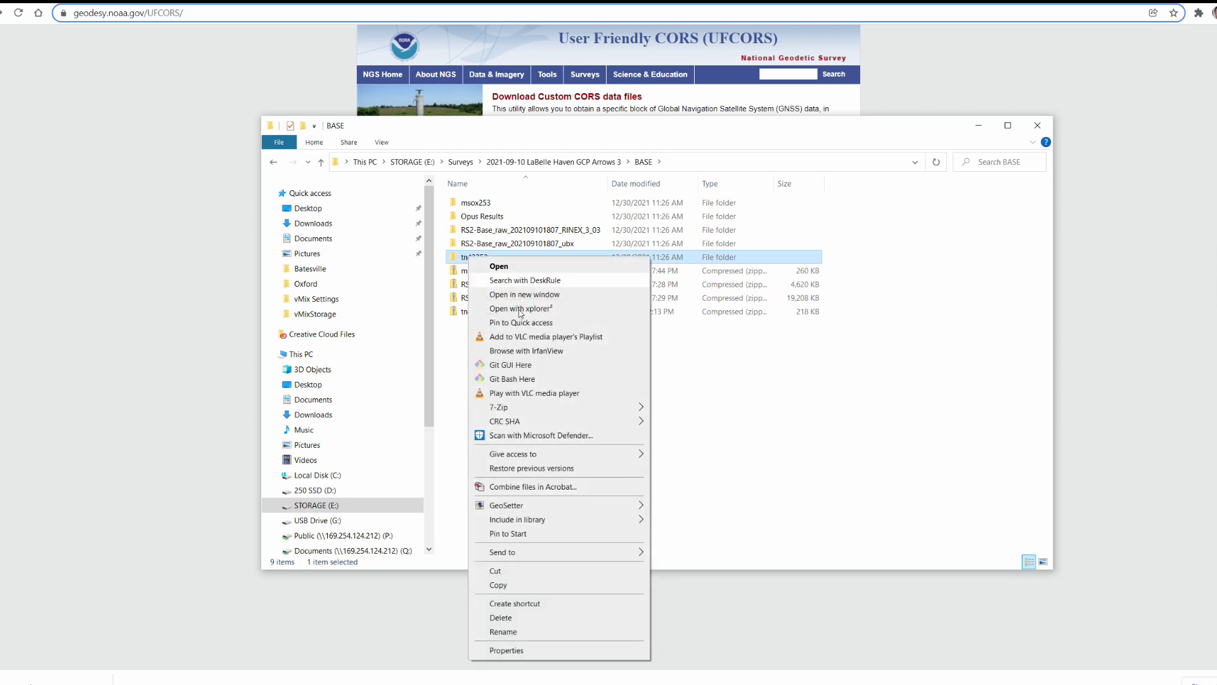
click(506, 617)
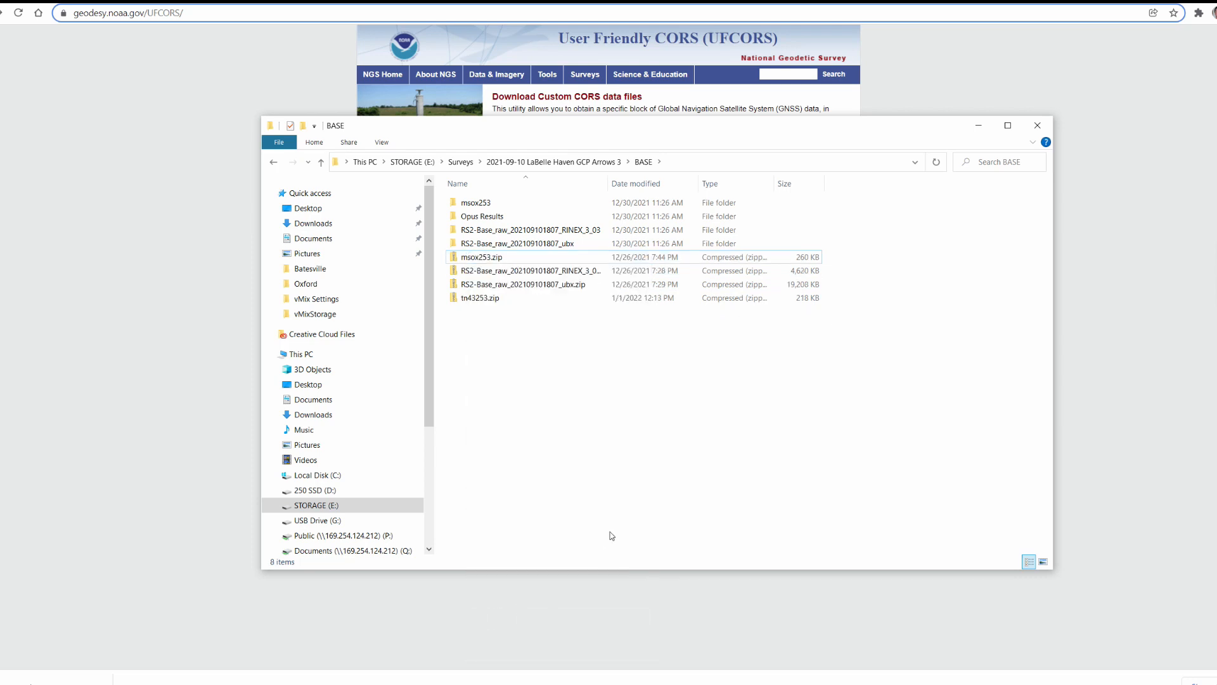
Step: Extract tn43253.zip with 7-Zip into the BASE folder and open the extracted tn43253 folder
right_click(477, 298)
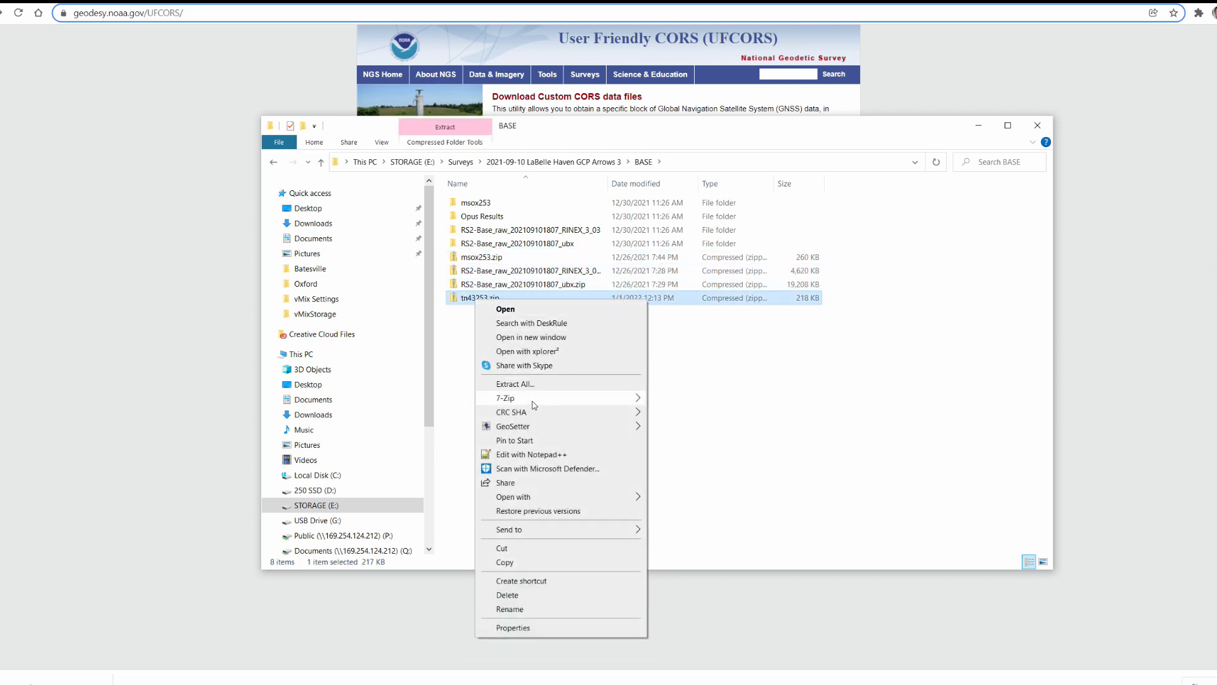
mouse_move(531, 400)
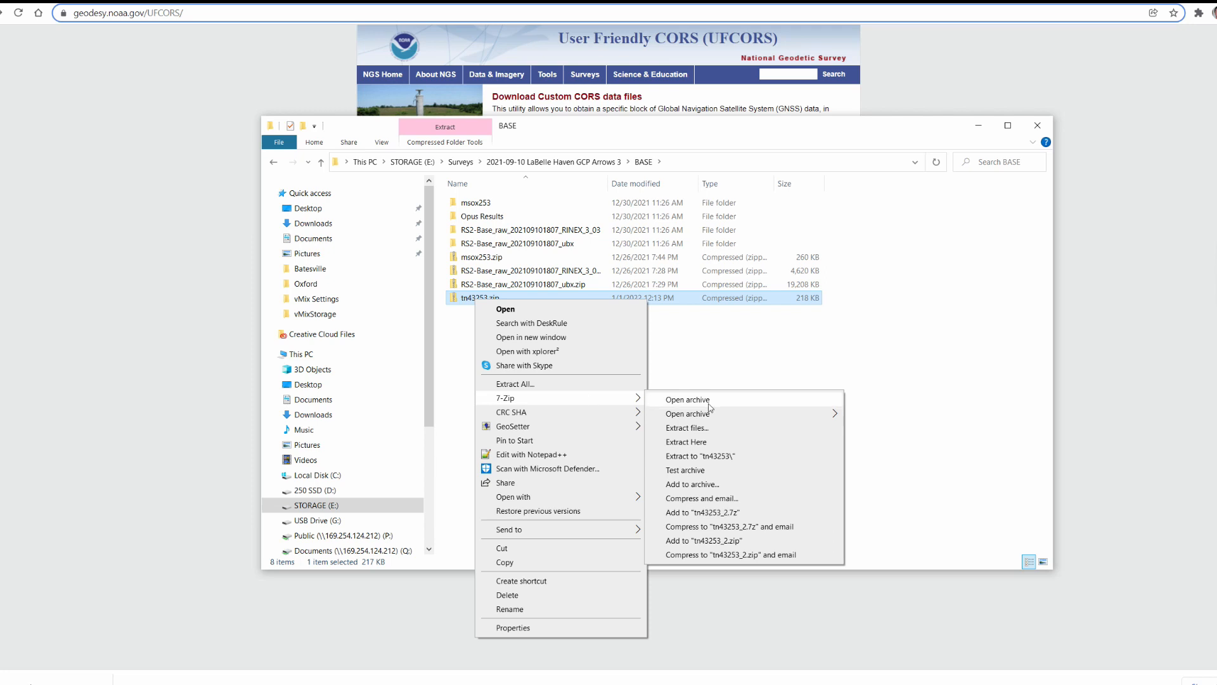
click(688, 428)
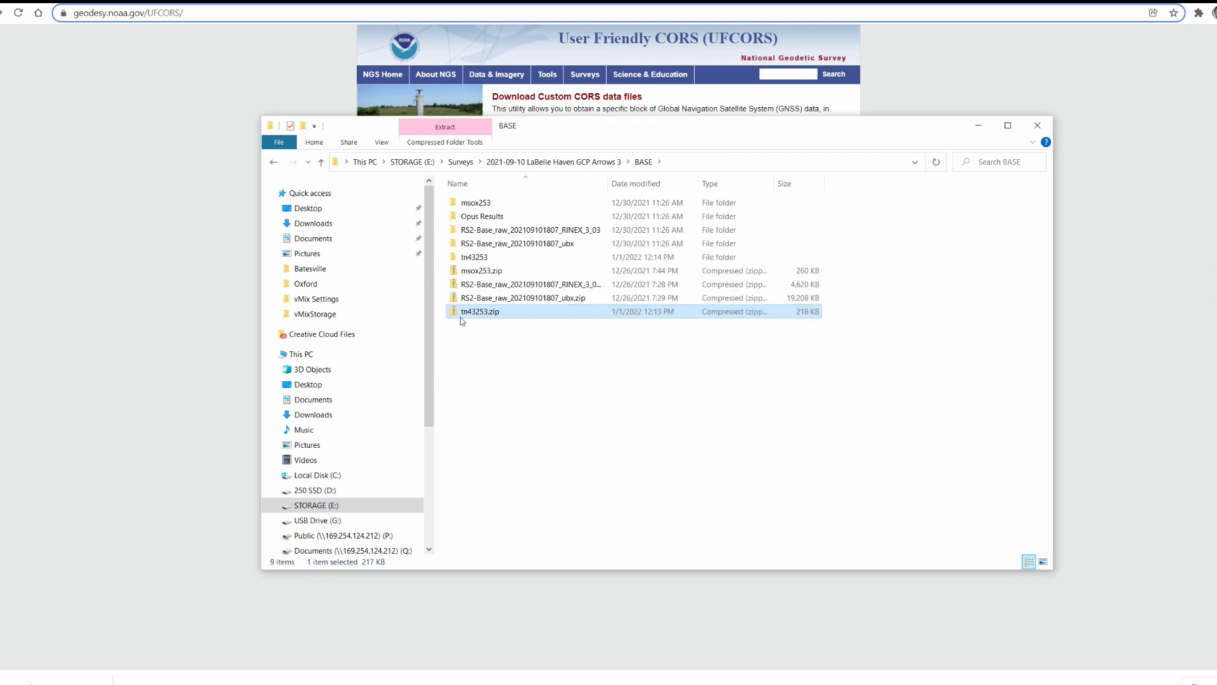
double_click(454, 258)
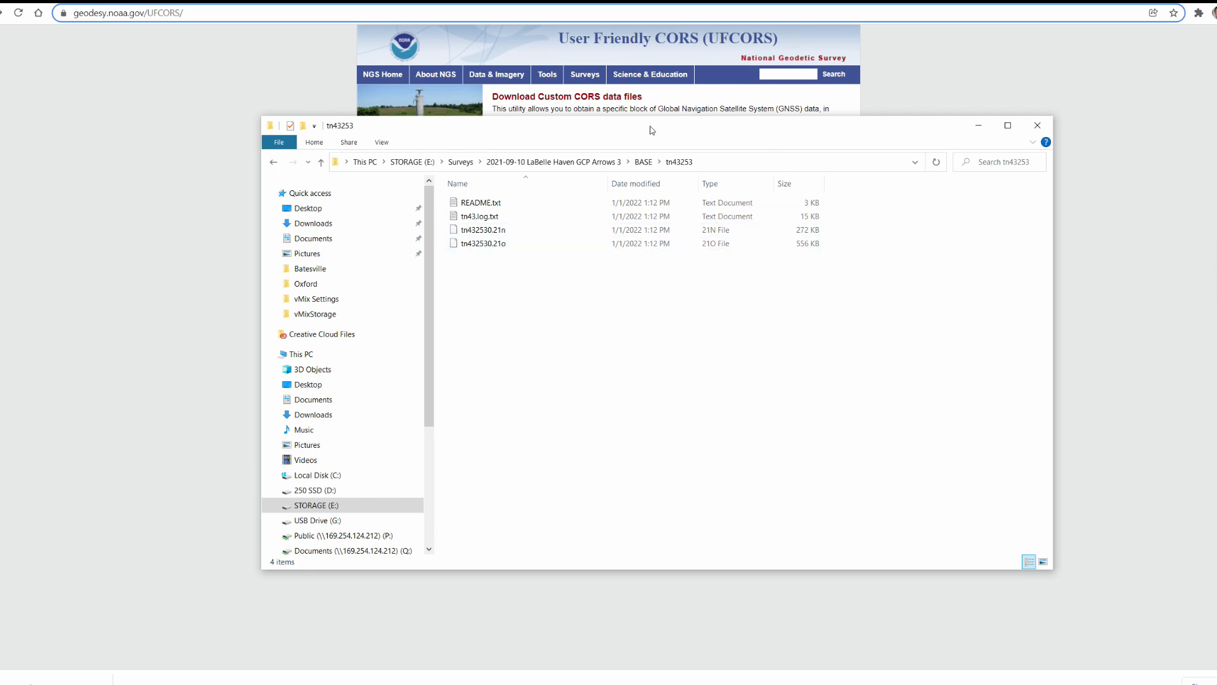
Step: Switch to Emlid Studio and load tn432530.21o from the tn43253 folder as the PPK base file
drag(653, 130, 1216, 104)
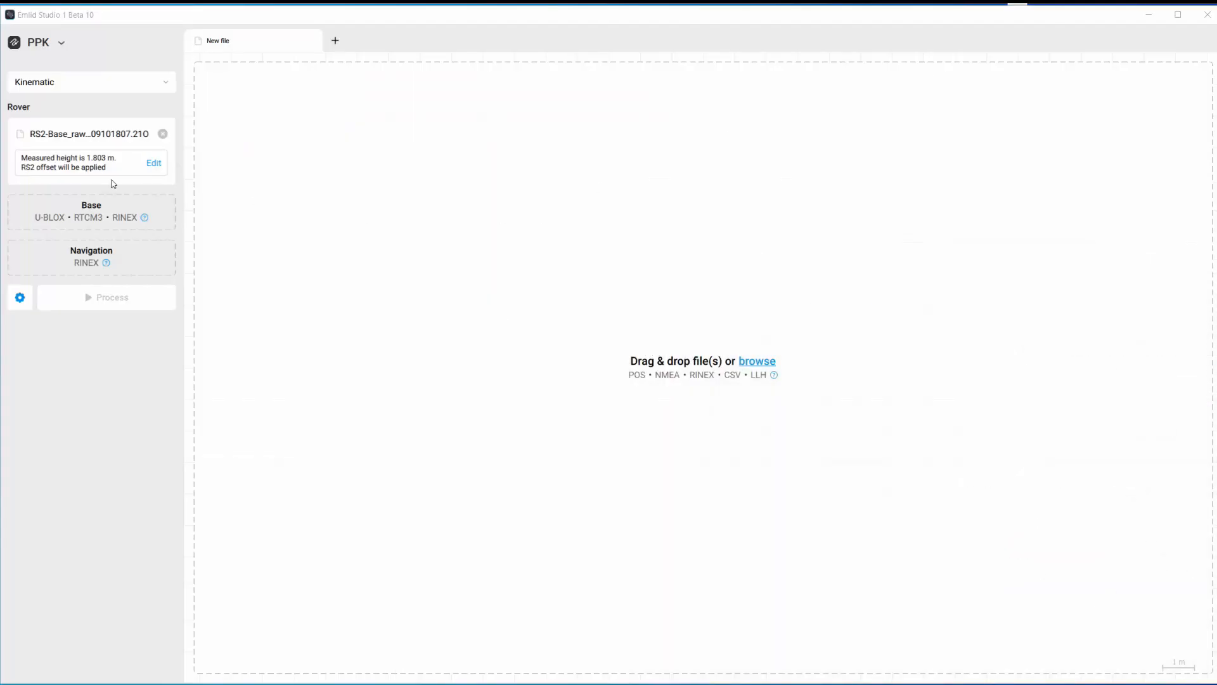
drag(687, 175, 606, 115)
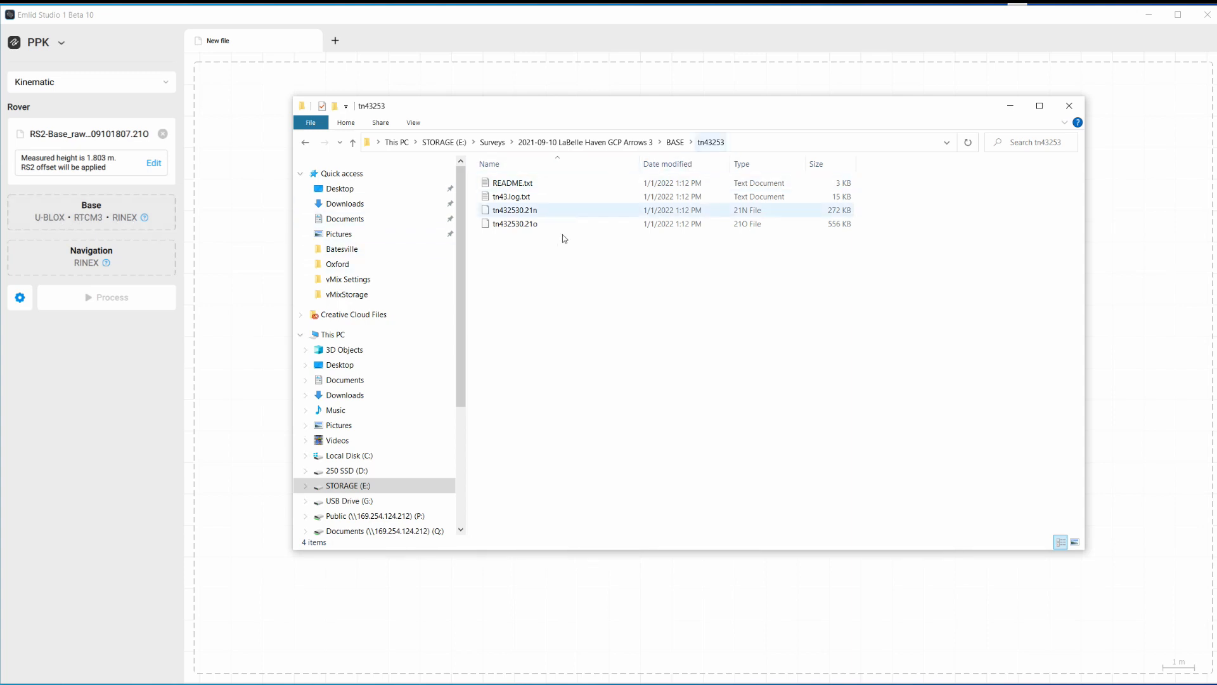
click(522, 225)
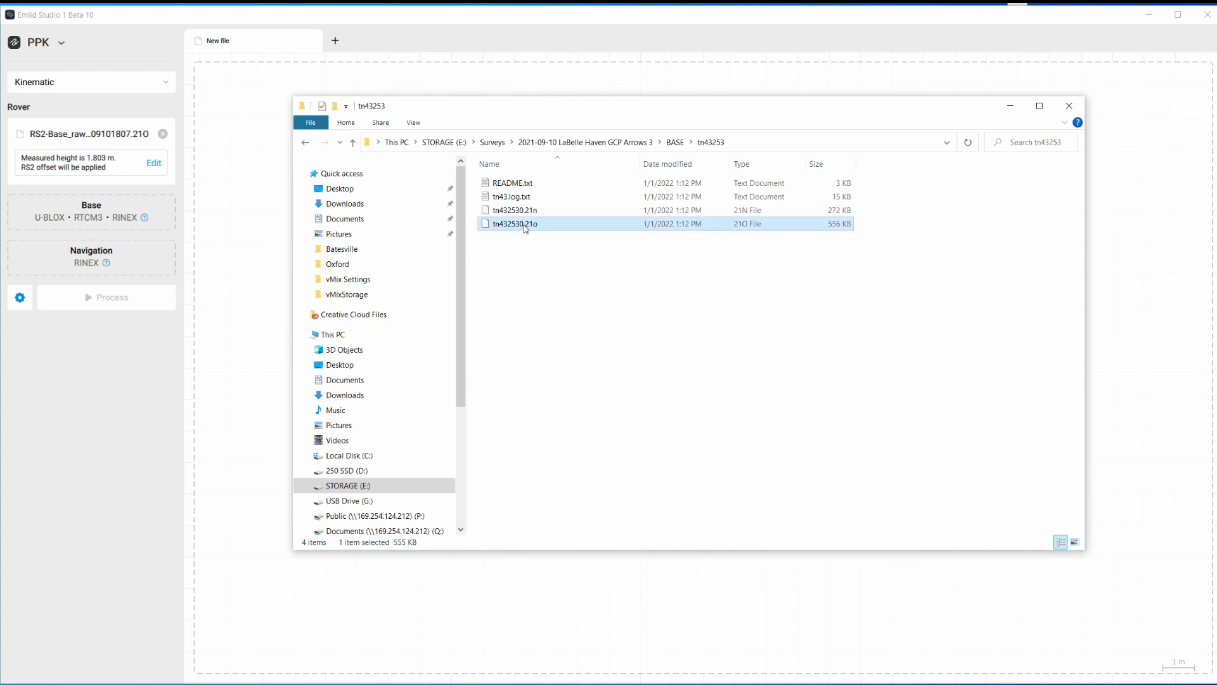
drag(525, 228, 89, 221)
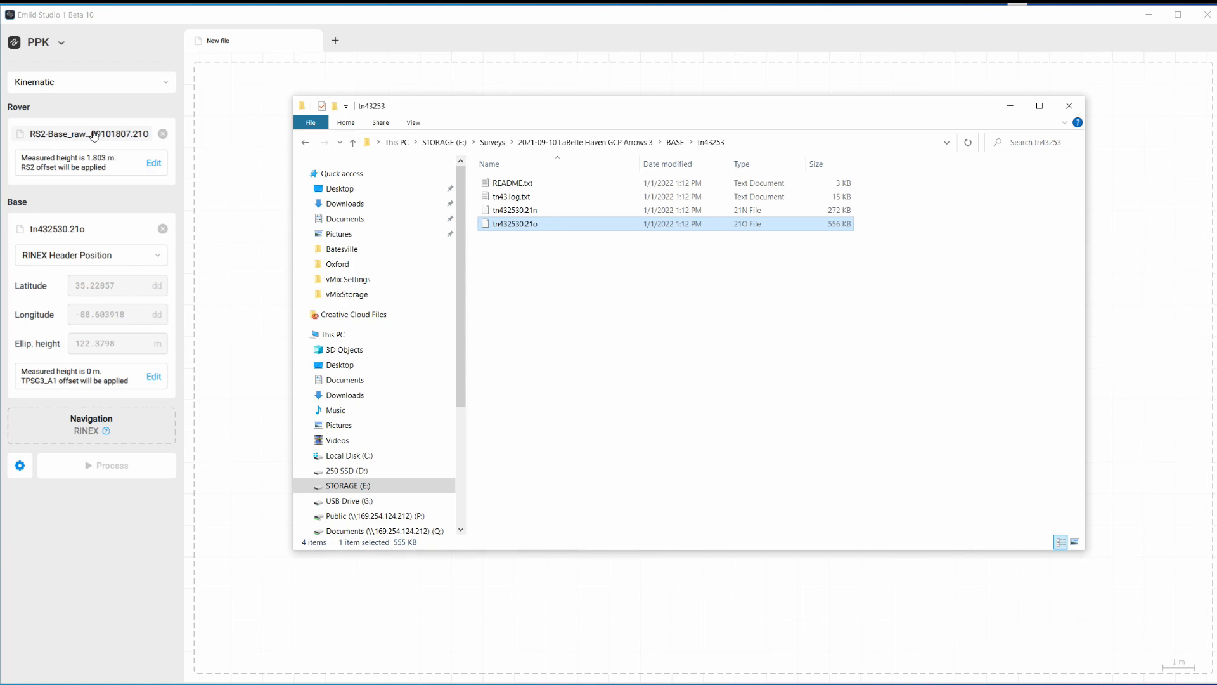
Step: Try to load tn432530.21o as the navigation file
drag(488, 227, 78, 433)
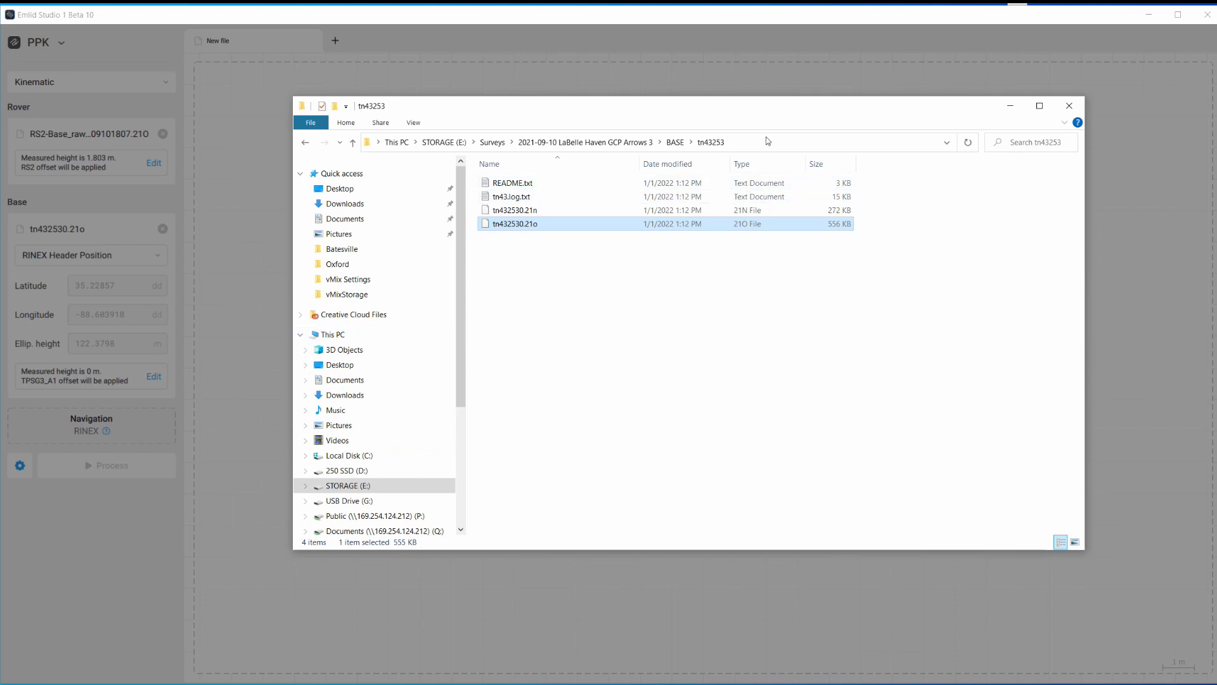
drag(766, 112, 788, 481)
click(551, 384)
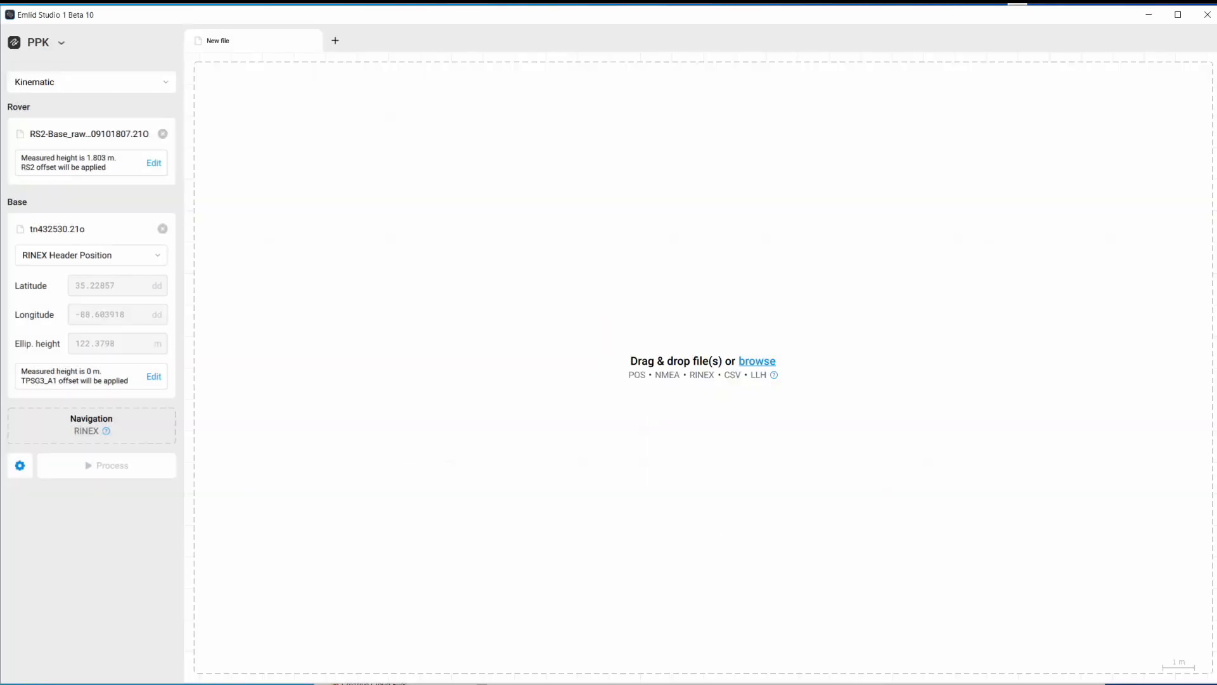
Step: Load tn432530.21n from the tn43253 folder as the navigation file and minimize the folder window
key(alt+Tab)
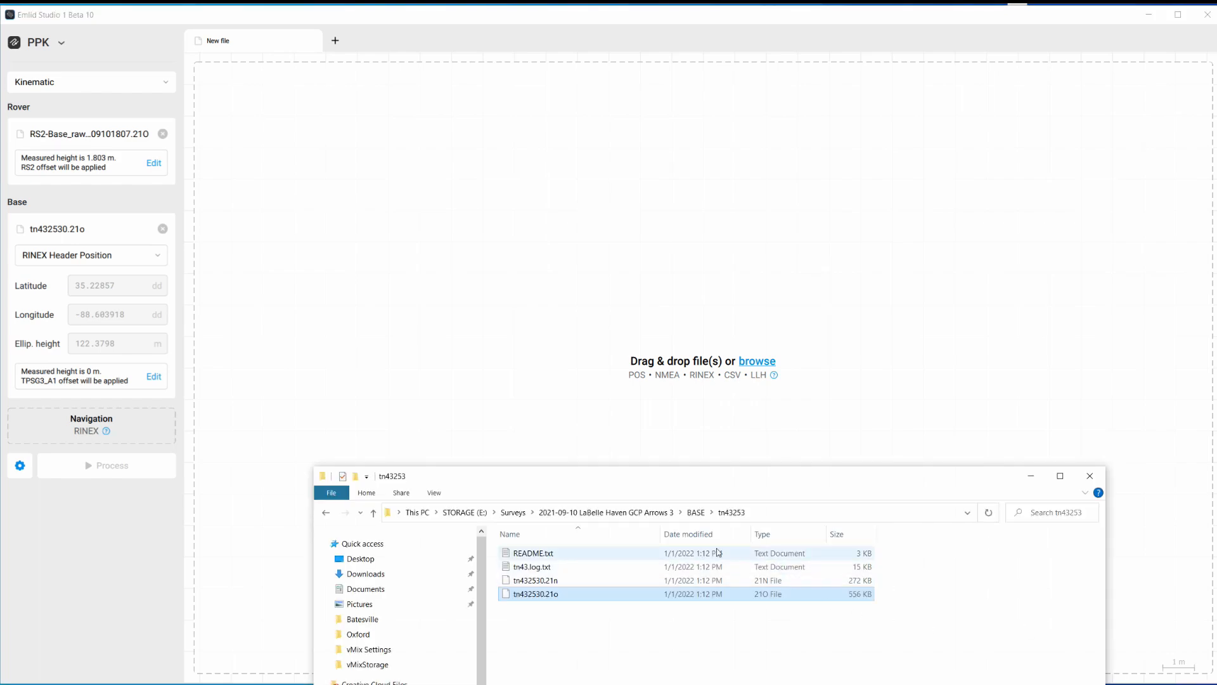
drag(651, 484, 636, 149)
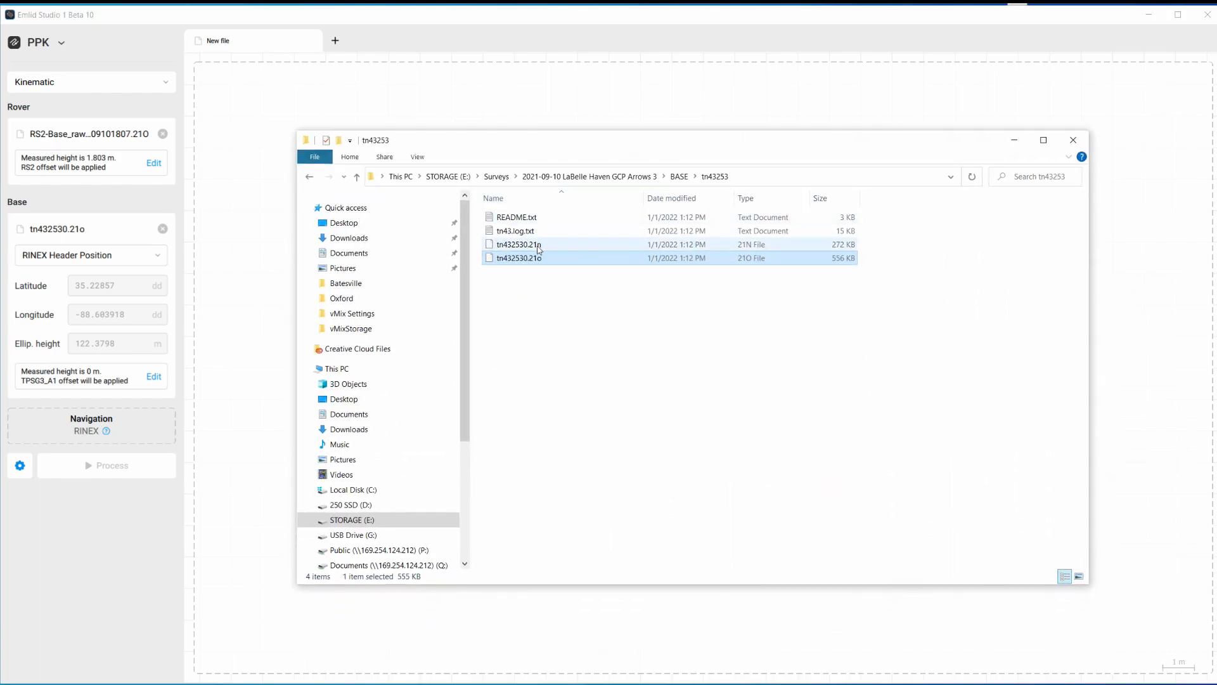
click(500, 248)
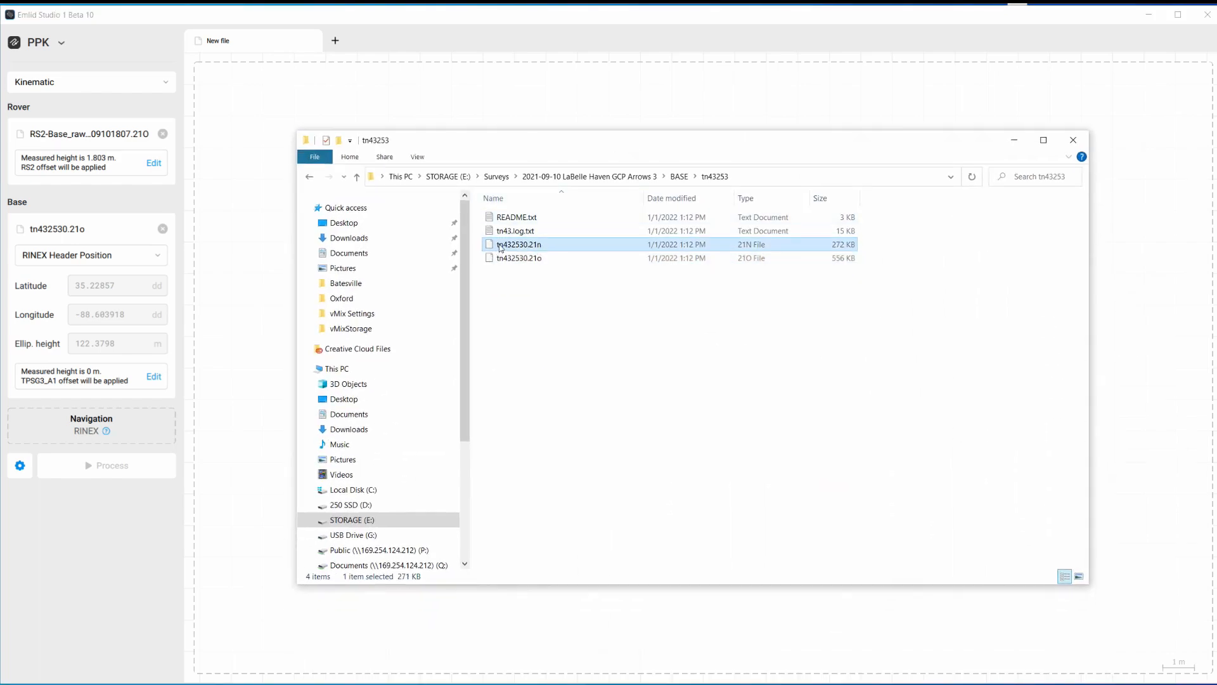
drag(501, 248, 84, 432)
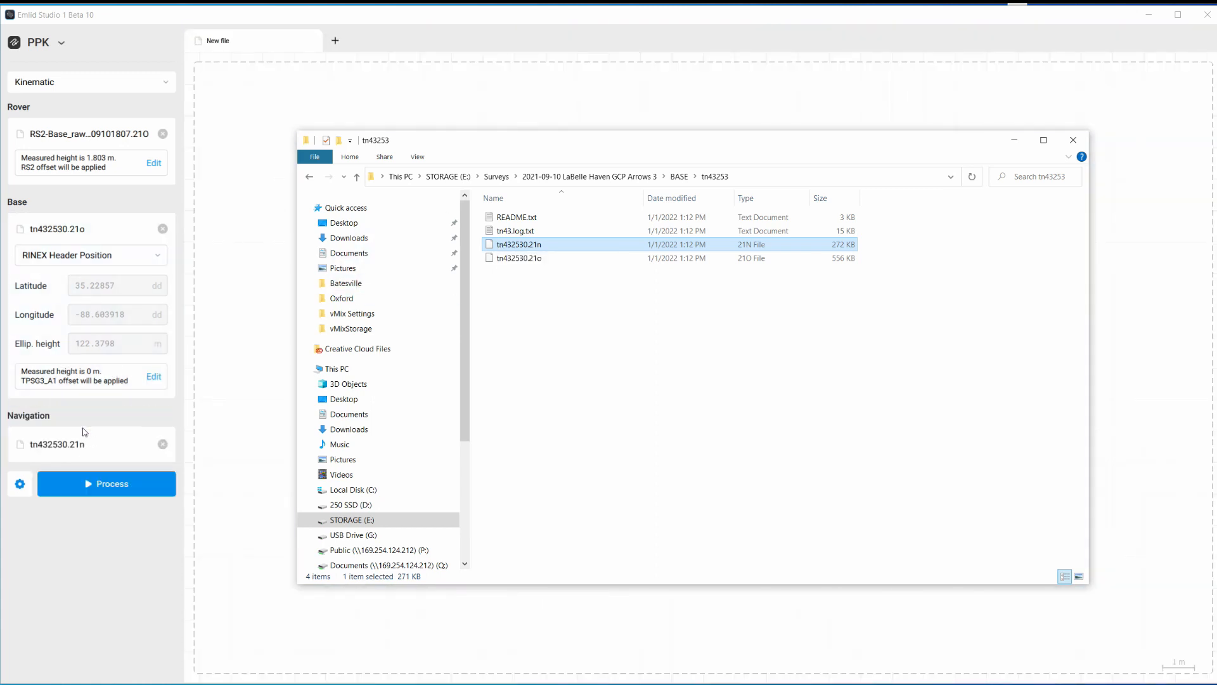
click(1015, 140)
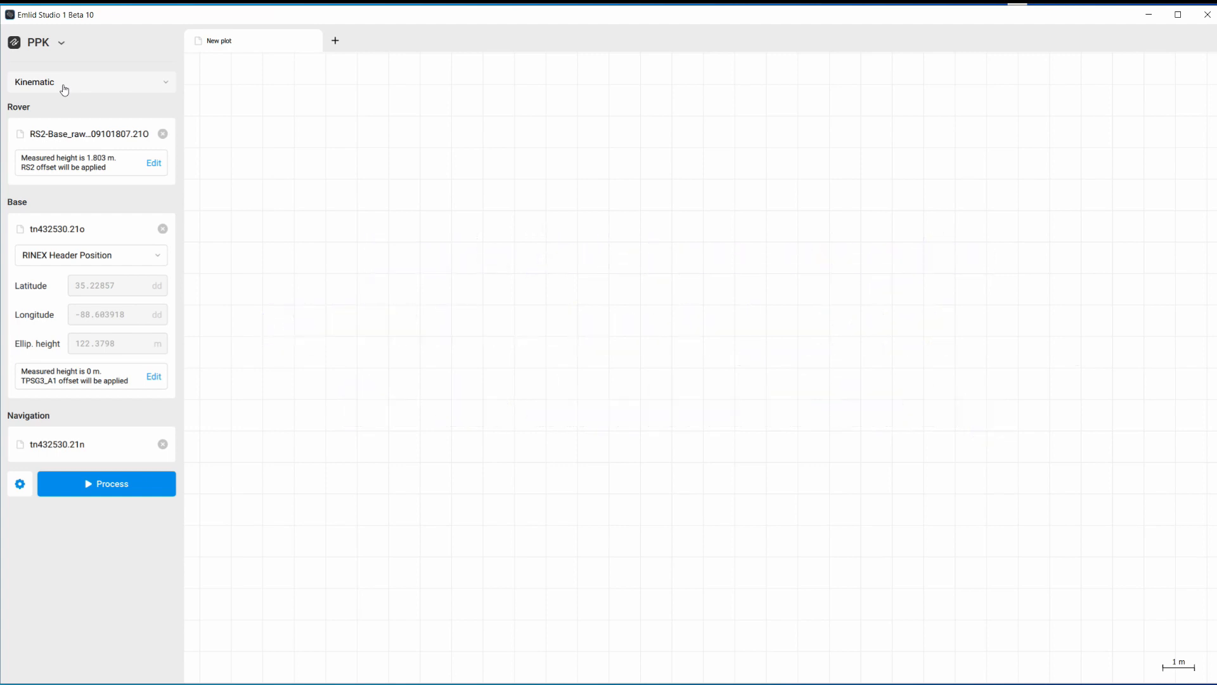
Step: Set the PPK positioning mode to Static and start processing the base log
click(115, 90)
click(40, 167)
click(93, 486)
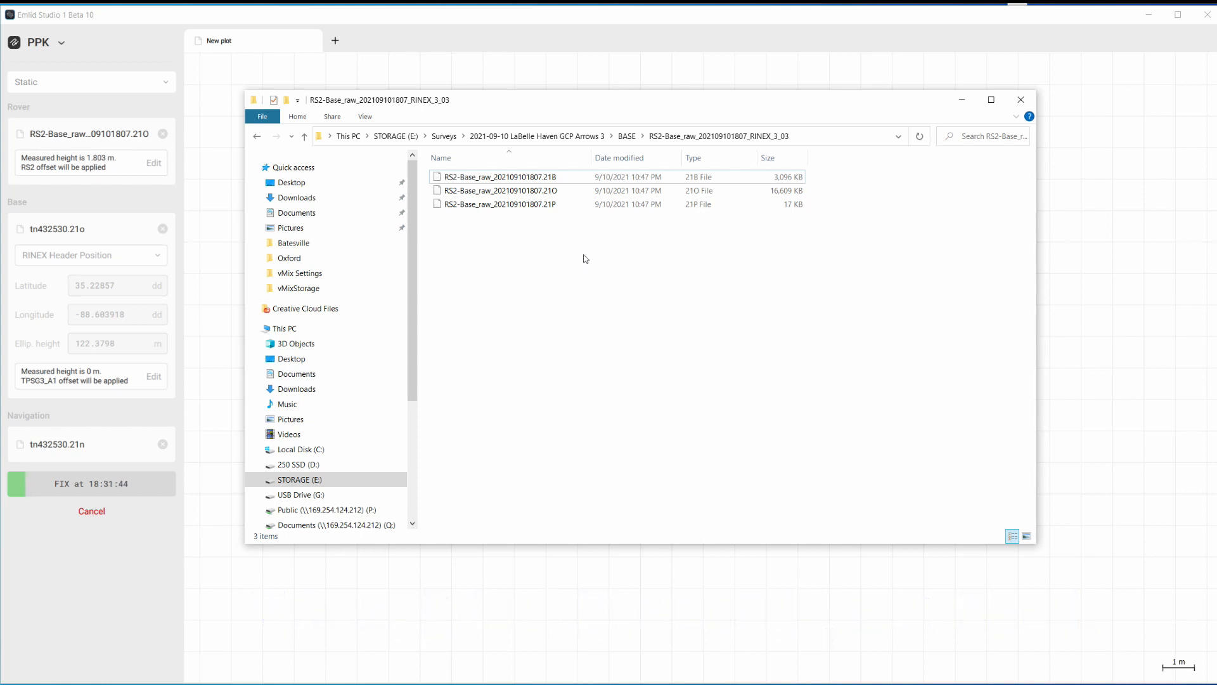
Step: Locate the RS2-Base_raw_202109101807.pos result file in the base RINEX folder and display the processed point's coordinates on the plot
drag(576, 104, 1216, 76)
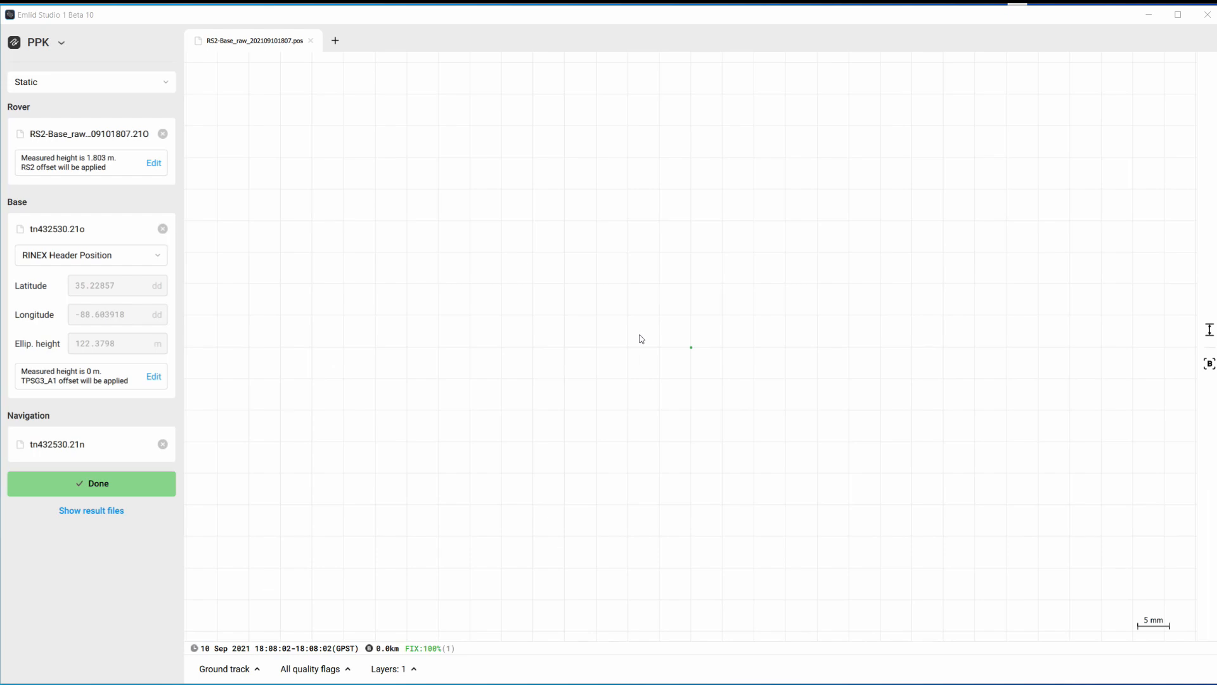
drag(1216, 128, 607, 110)
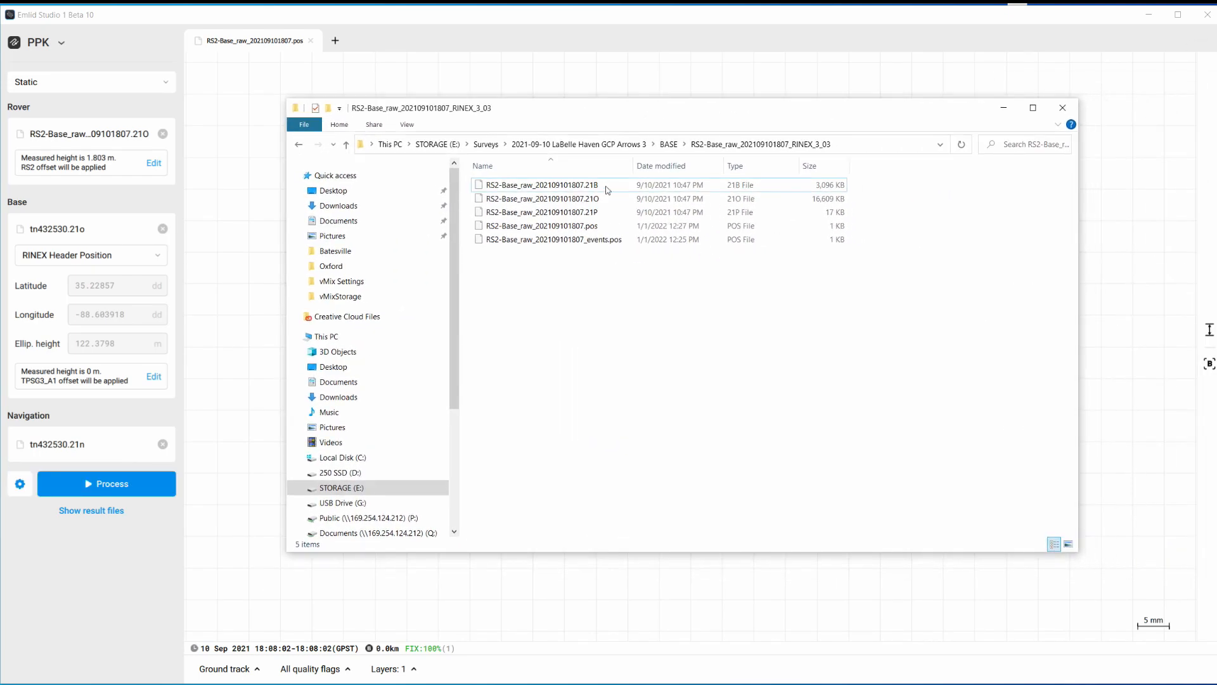
click(579, 229)
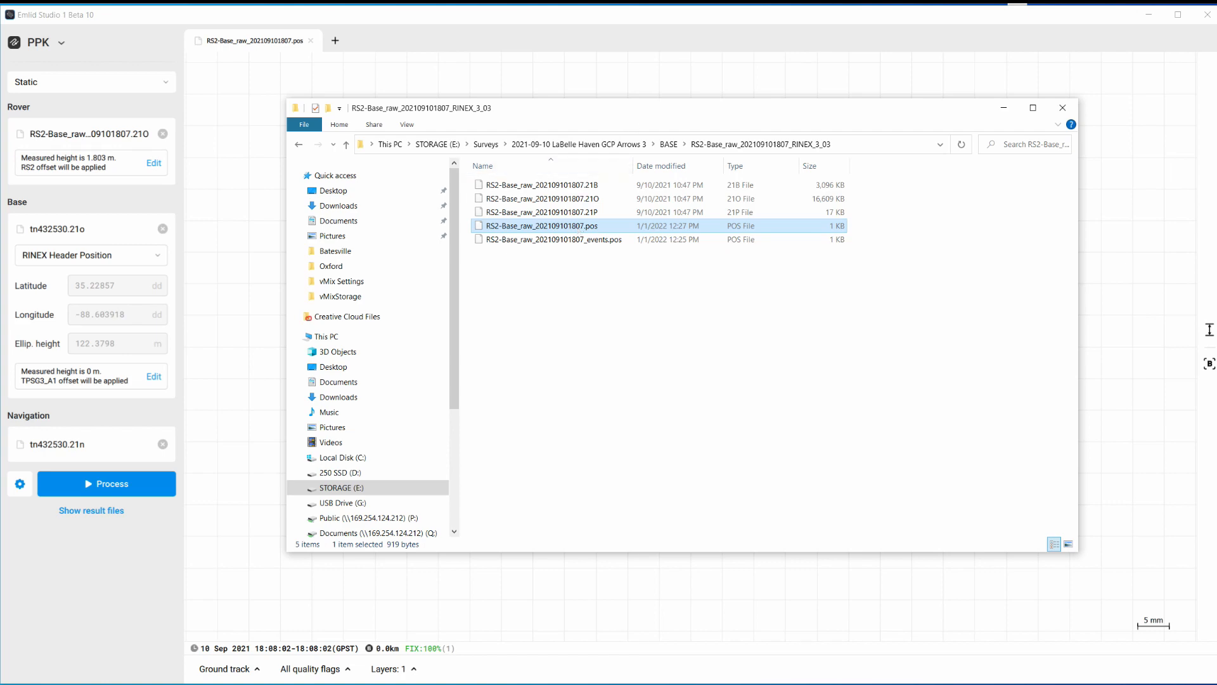
drag(786, 114, 1216, 85)
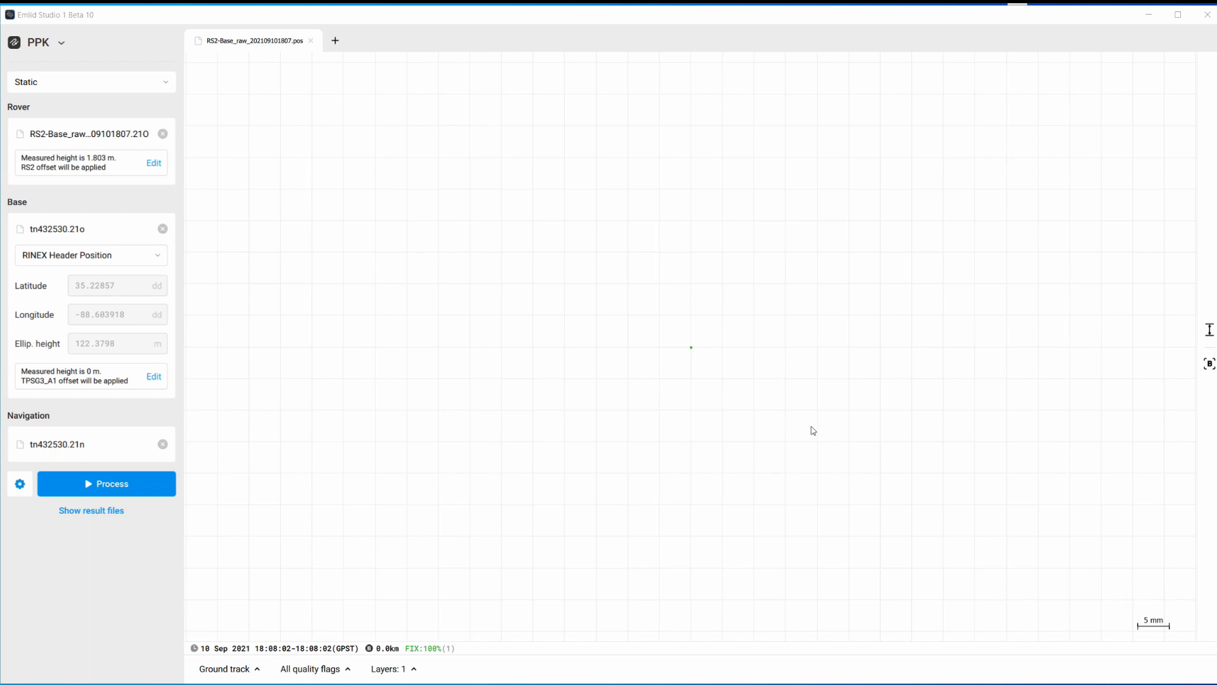
click(691, 348)
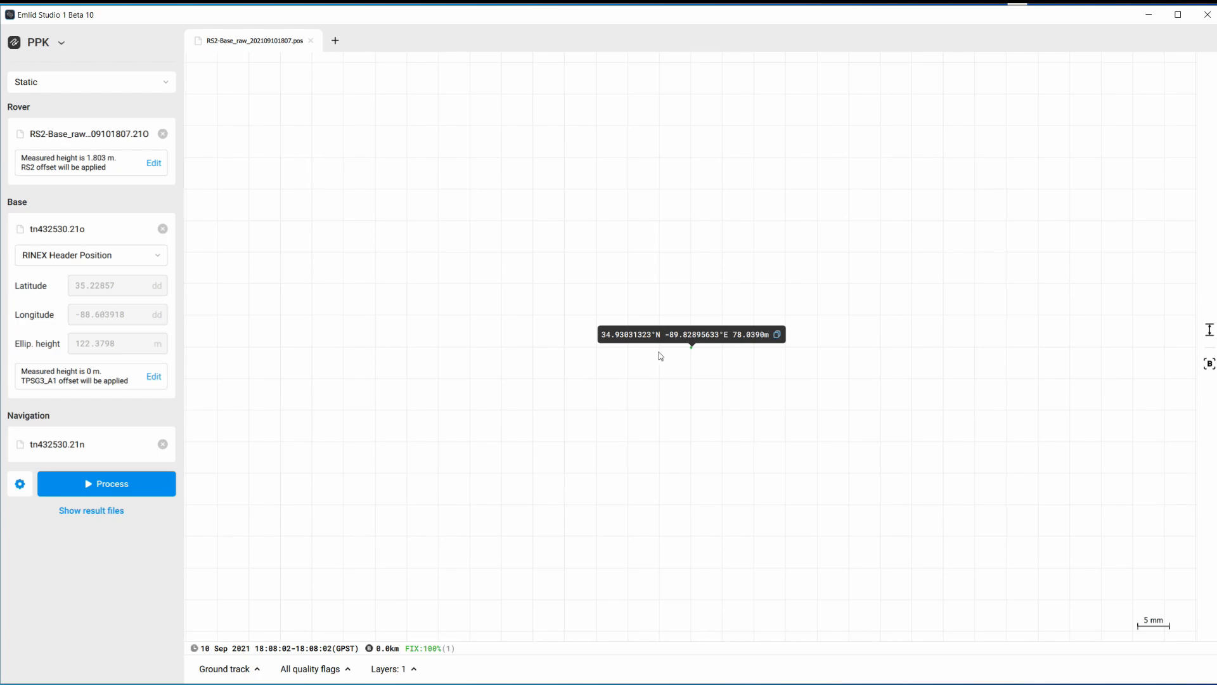
Step: Review the post-processing settings for ambiguity resolution, solution format and coordinate format, and close them
click(19, 486)
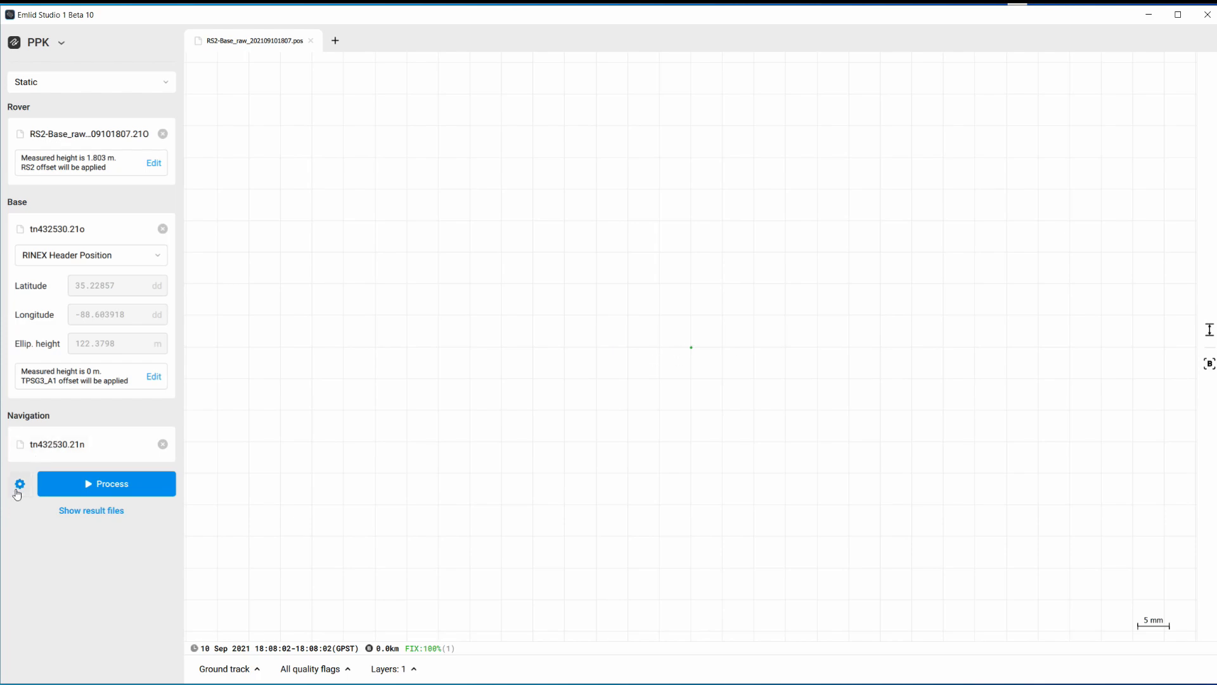
scroll(490, 398, down, 1)
scroll(490, 398, down, 8)
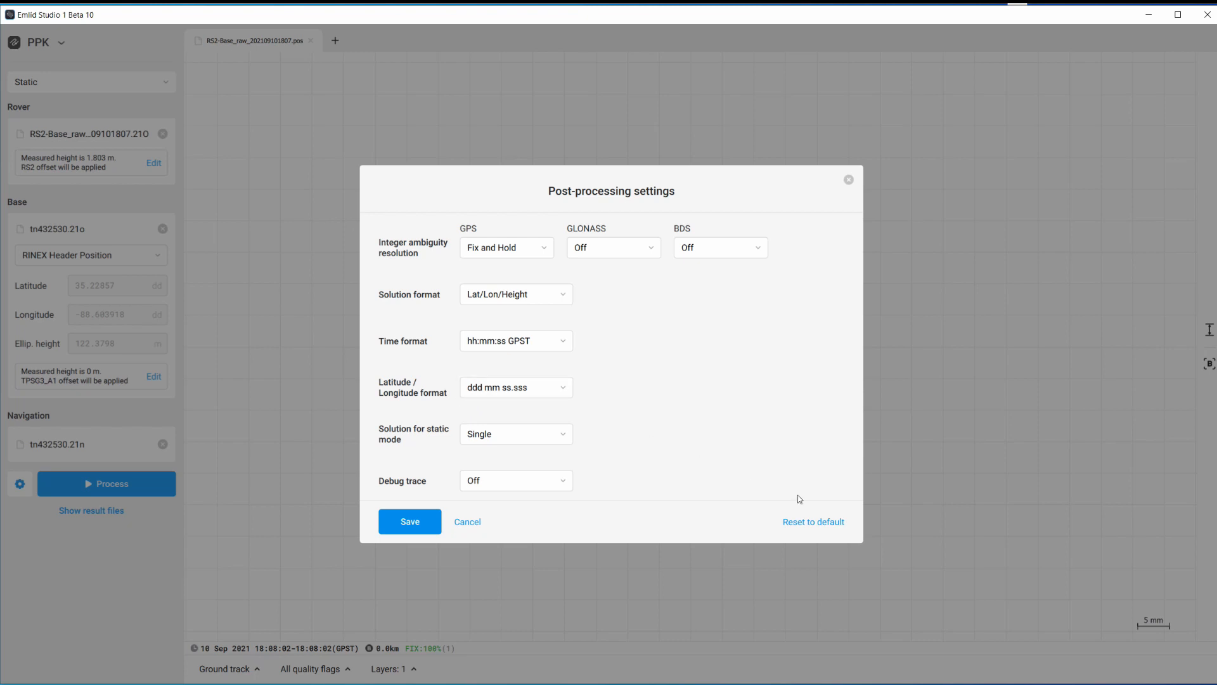
click(849, 181)
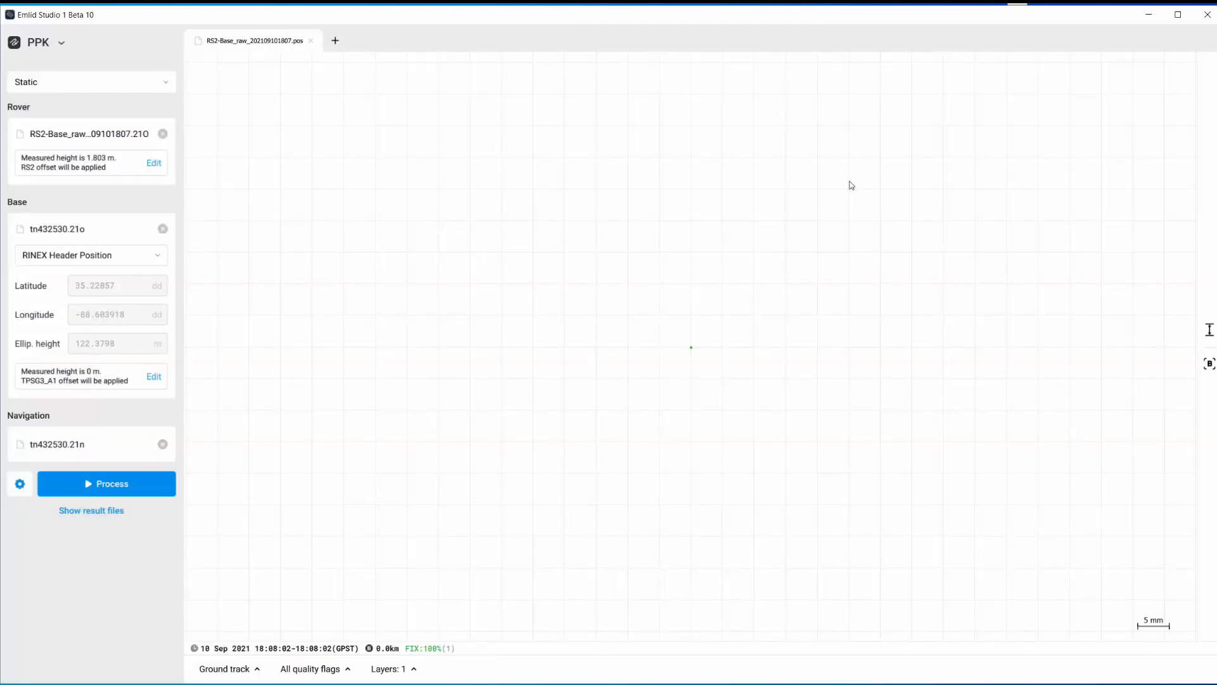
Step: Open RS2-Base_raw_202109101807.pos in Notepad++, highlight the corrected latitude, and move the window clear of the area above it
drag(1216, 102, 451, 116)
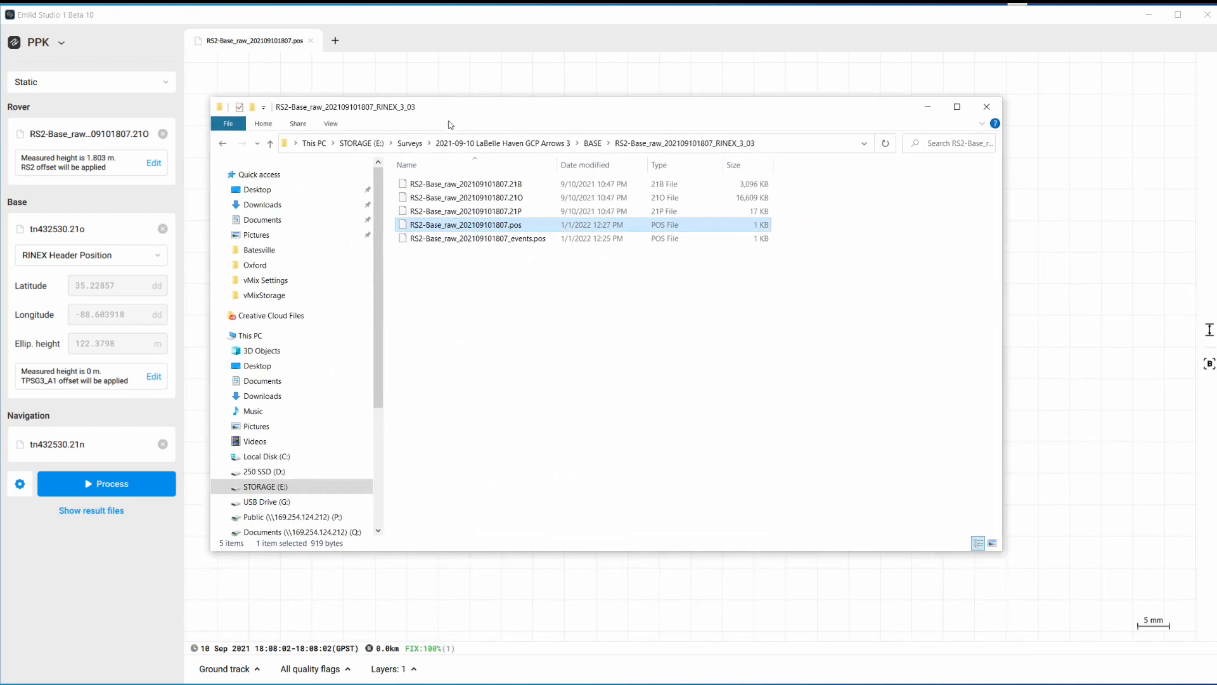
right_click(428, 229)
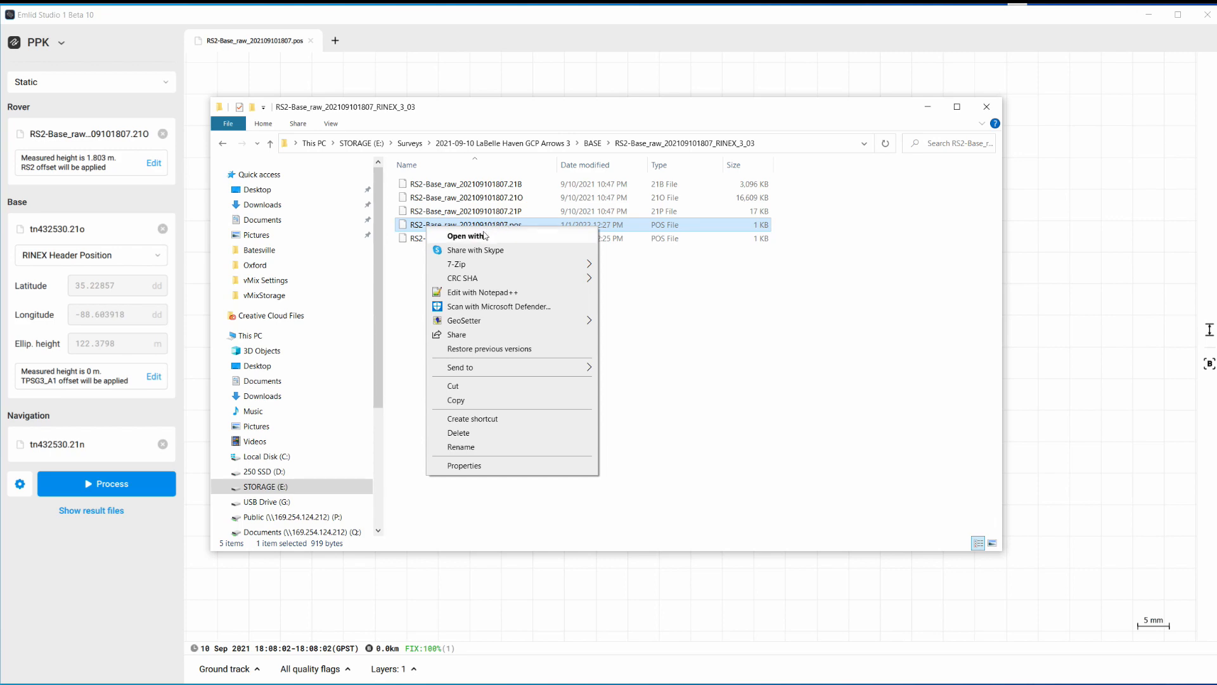
click(475, 293)
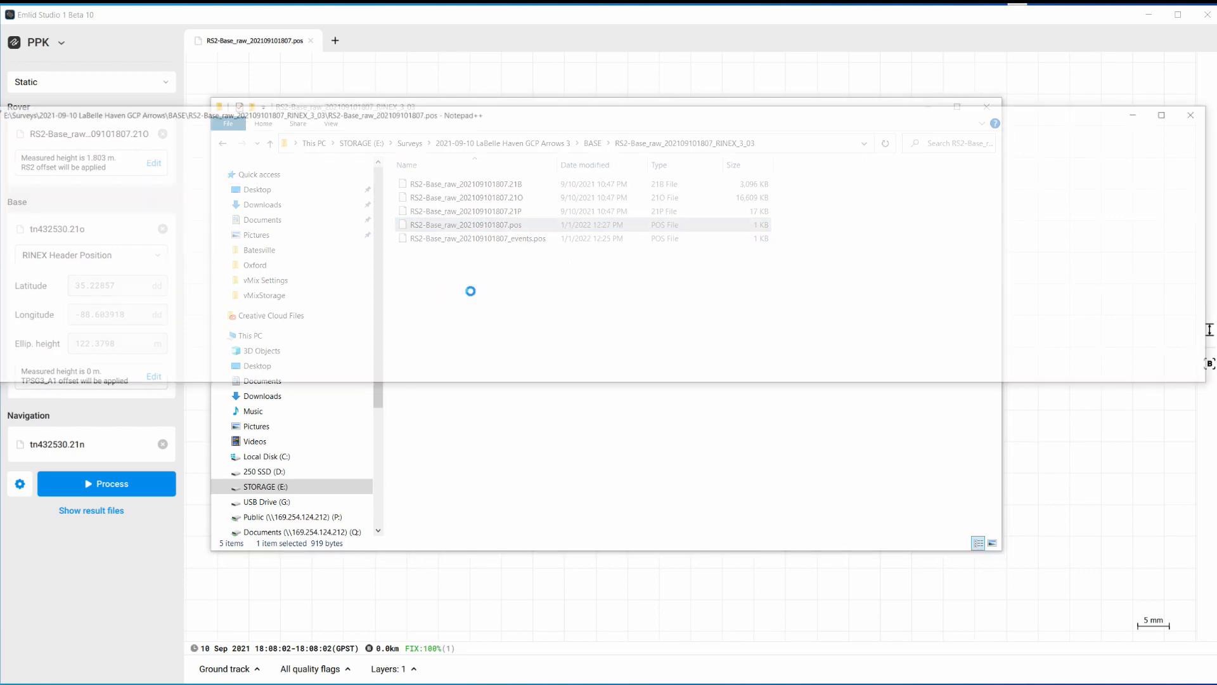
drag(138, 272, 208, 273)
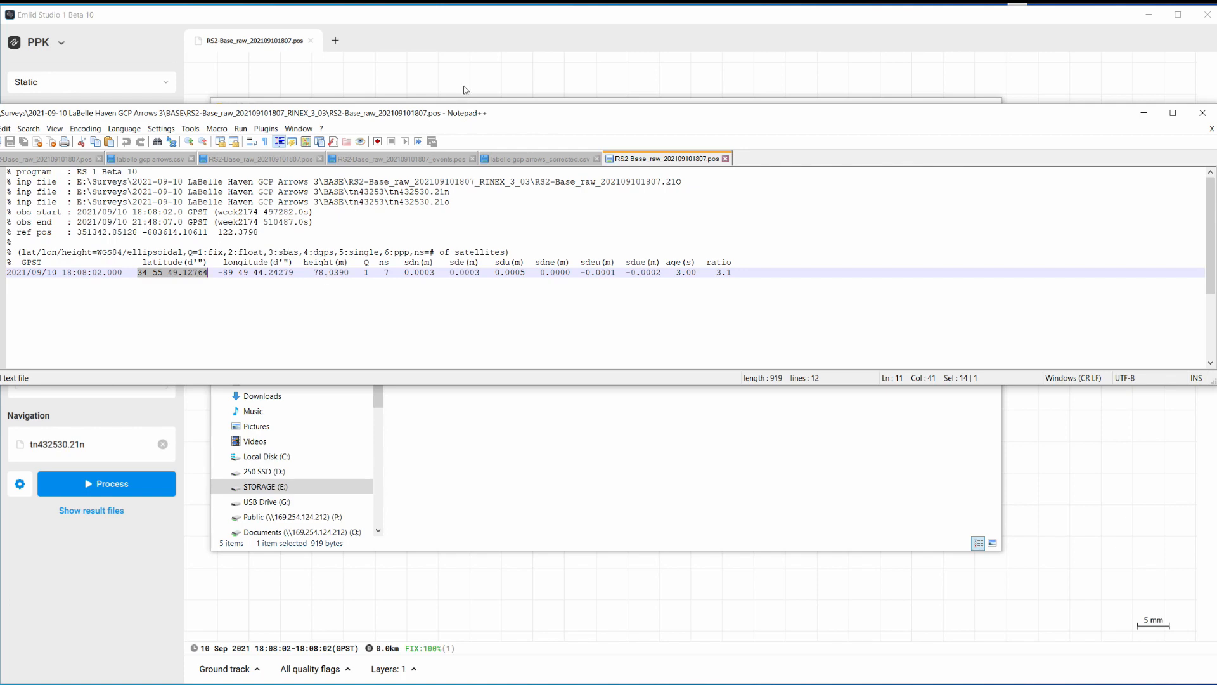
drag(487, 118, 483, 431)
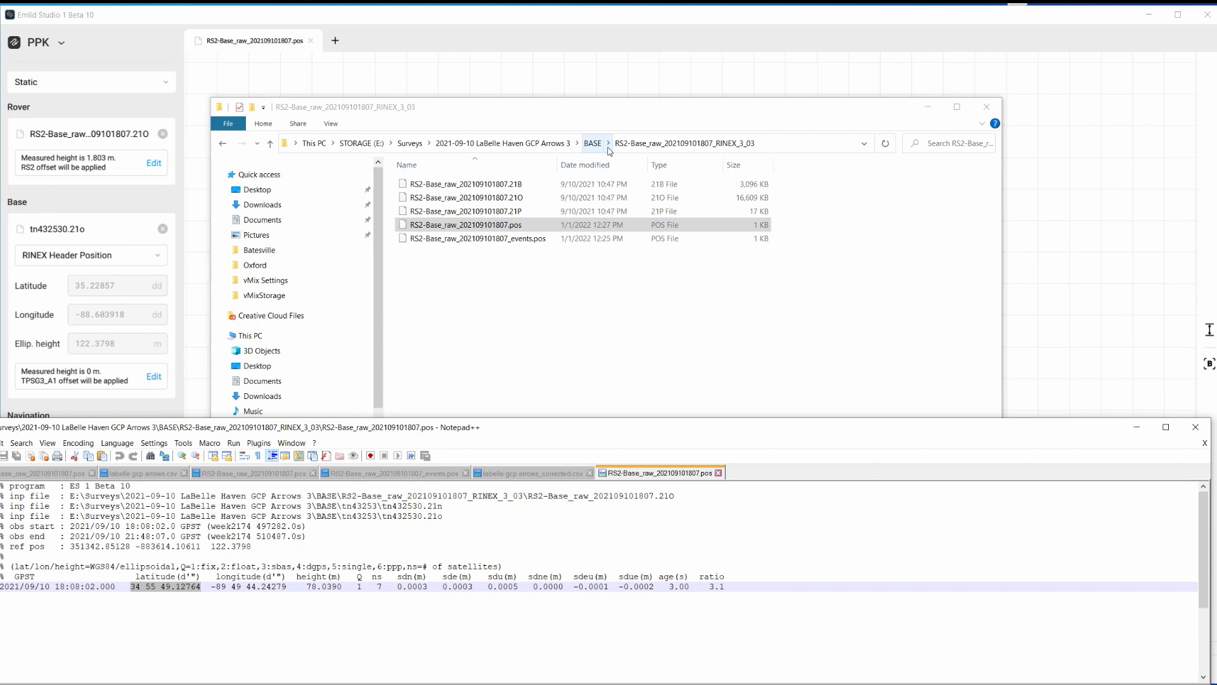
Step: Switch to the OPUS results in Notepad and review the report header, base stations used and NAD_83(2011) coordinates
key(alt+Tab)
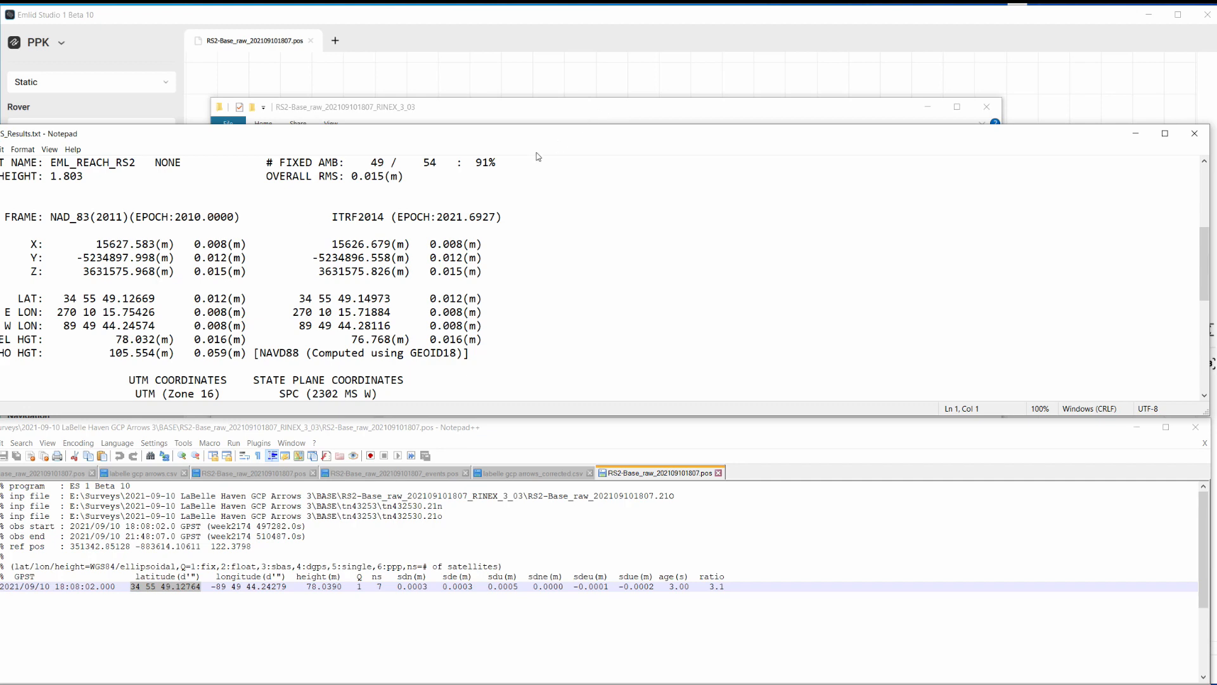
drag(1203, 272, 1201, 180)
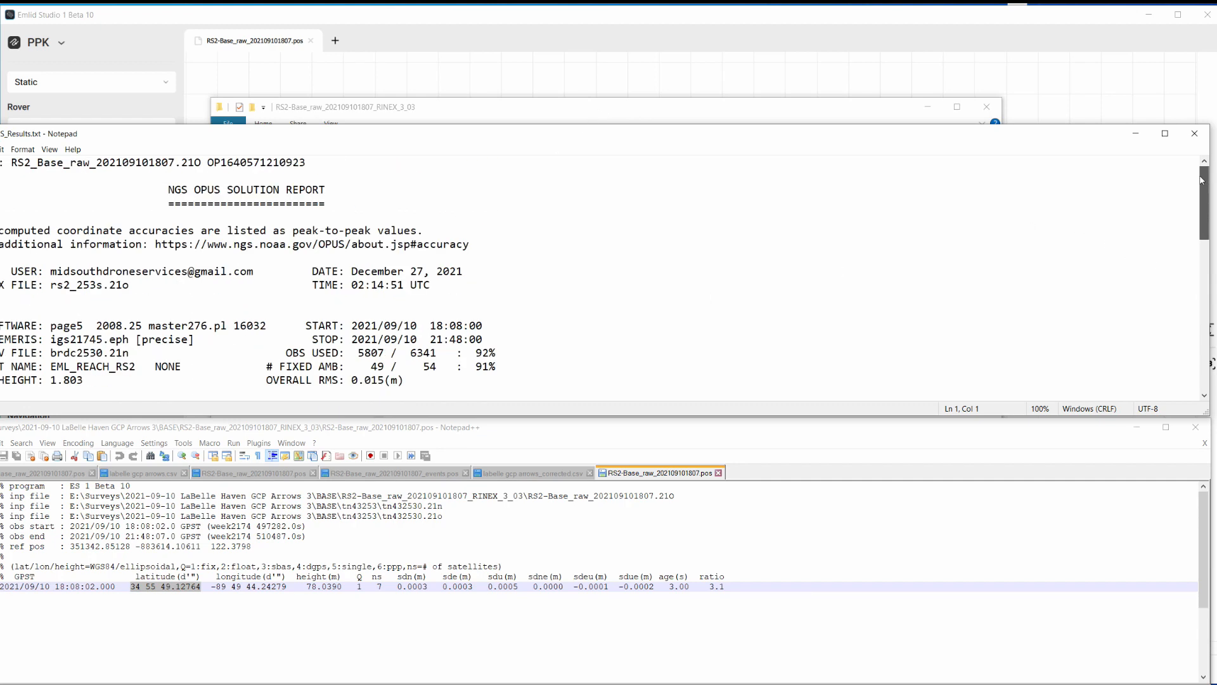
drag(1201, 180, 1203, 332)
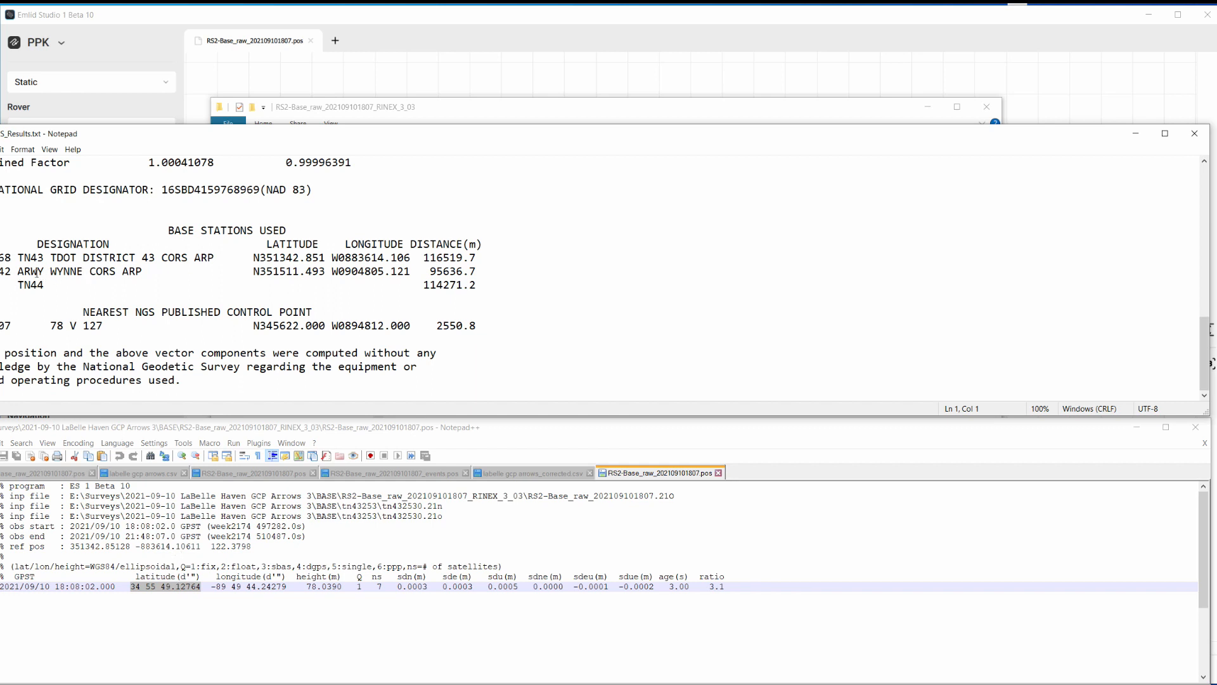
scroll(446, 319, up, 6)
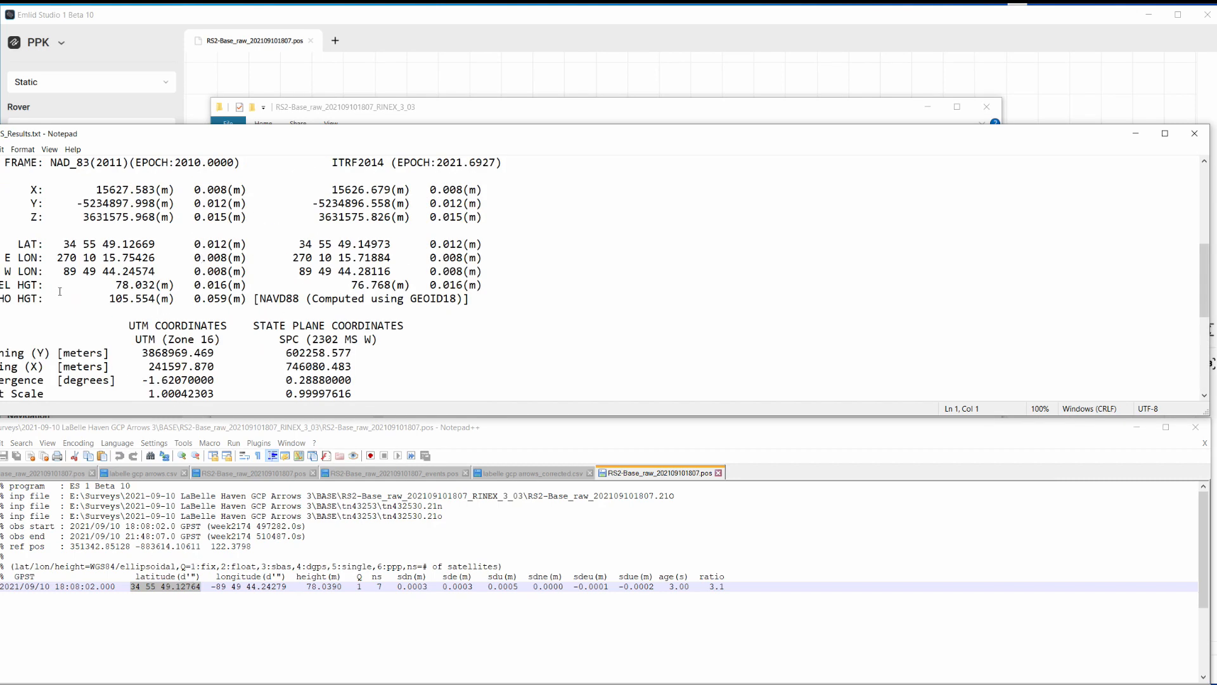
Step: Compare the OPUS NAD_83(2011) latitude and west longitude seconds with those in the .pos file, and close both text windows
drag(103, 244, 155, 246)
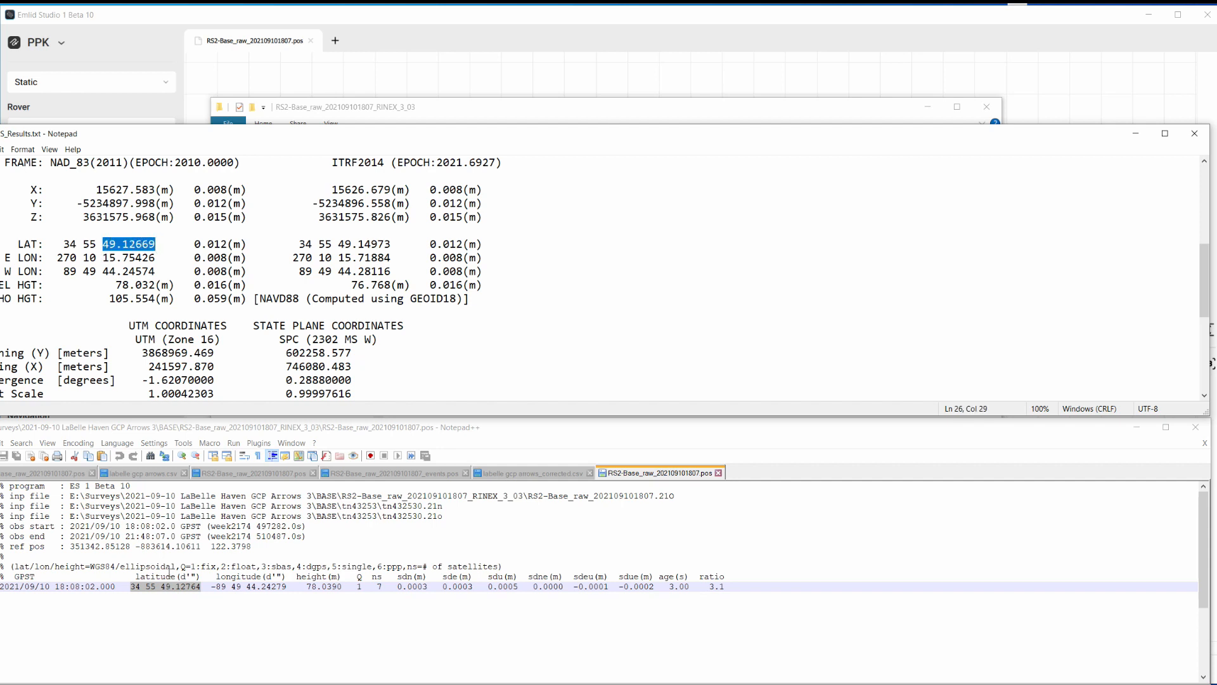
click(169, 597)
drag(175, 589, 201, 590)
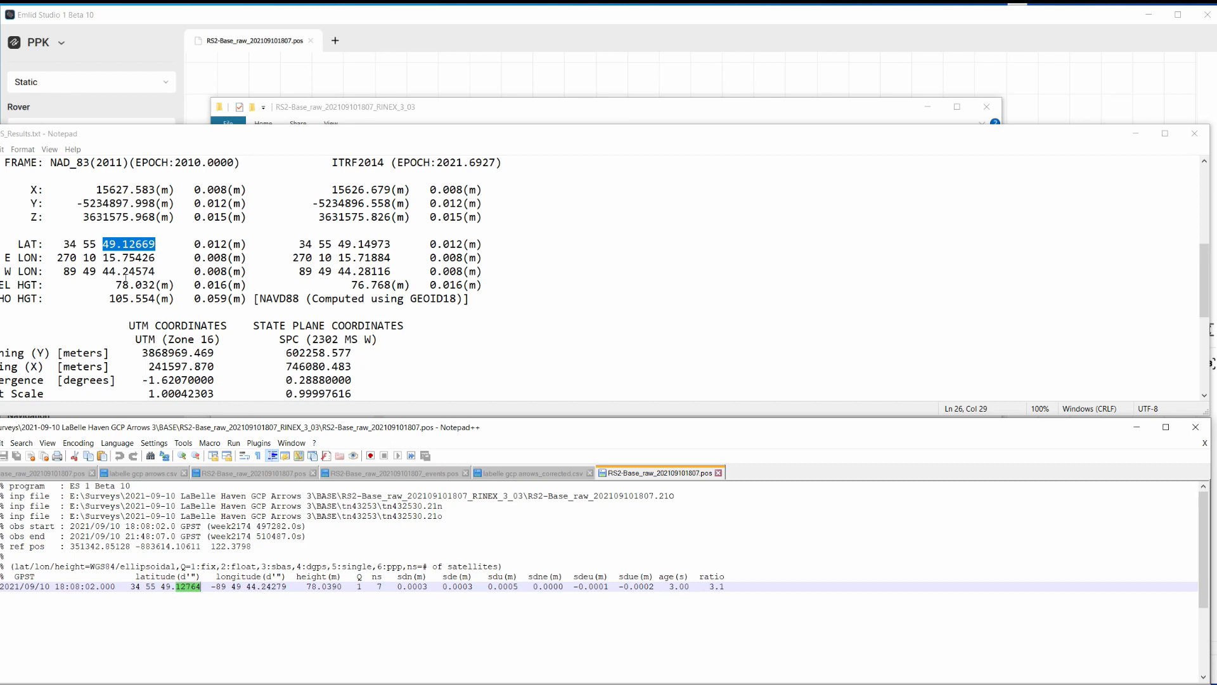
drag(103, 274, 156, 274)
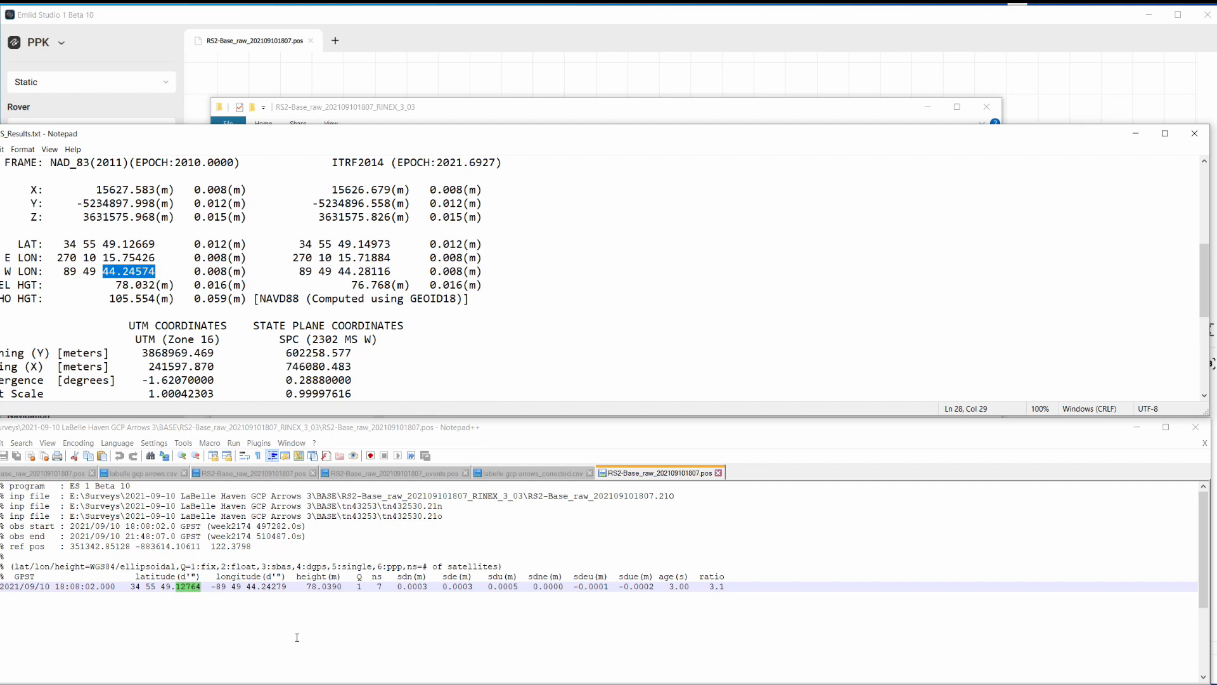
drag(272, 589, 287, 591)
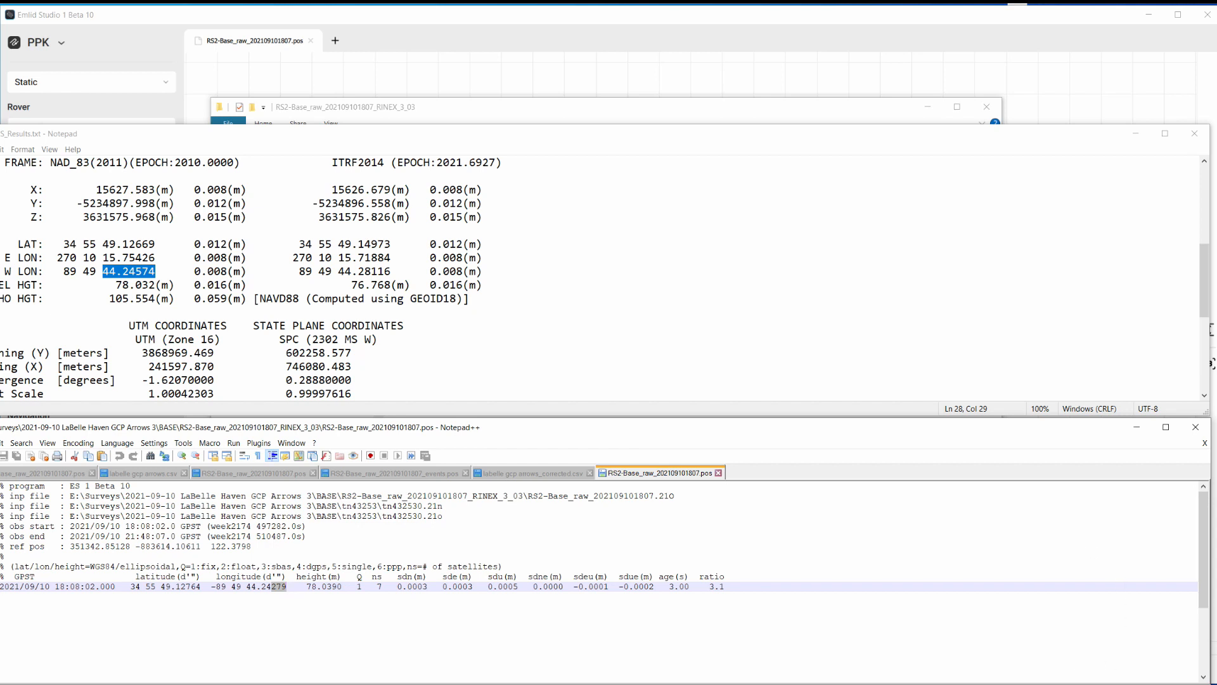
click(1197, 429)
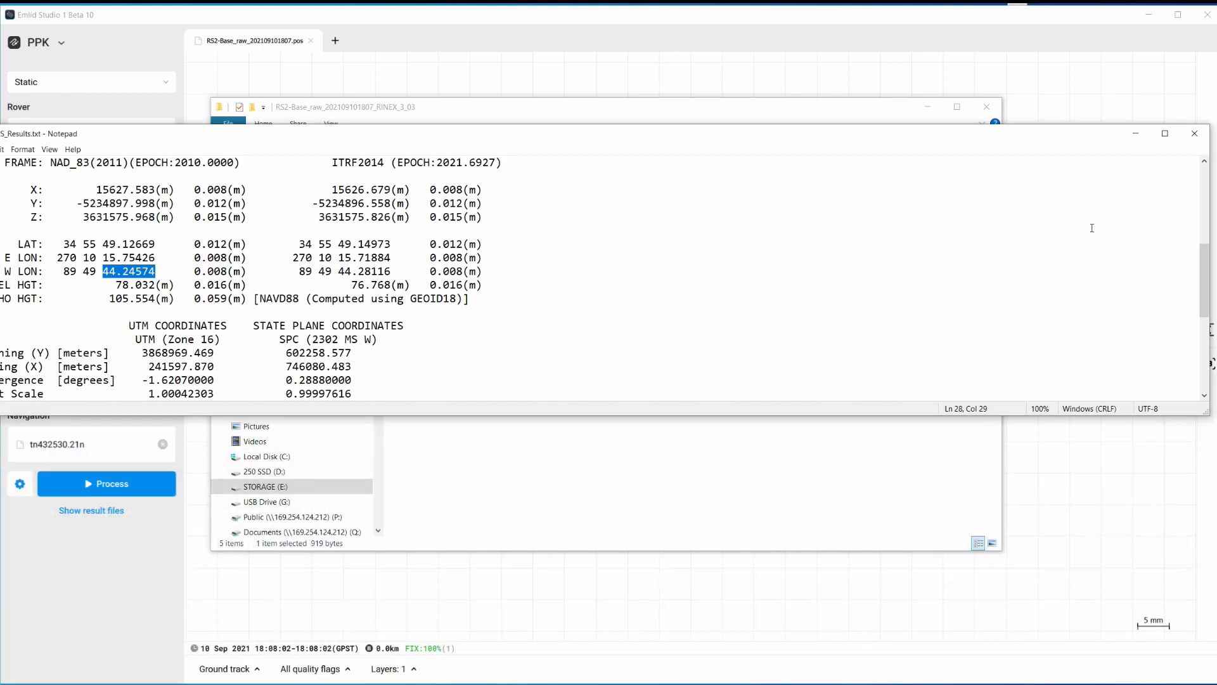
click(1195, 137)
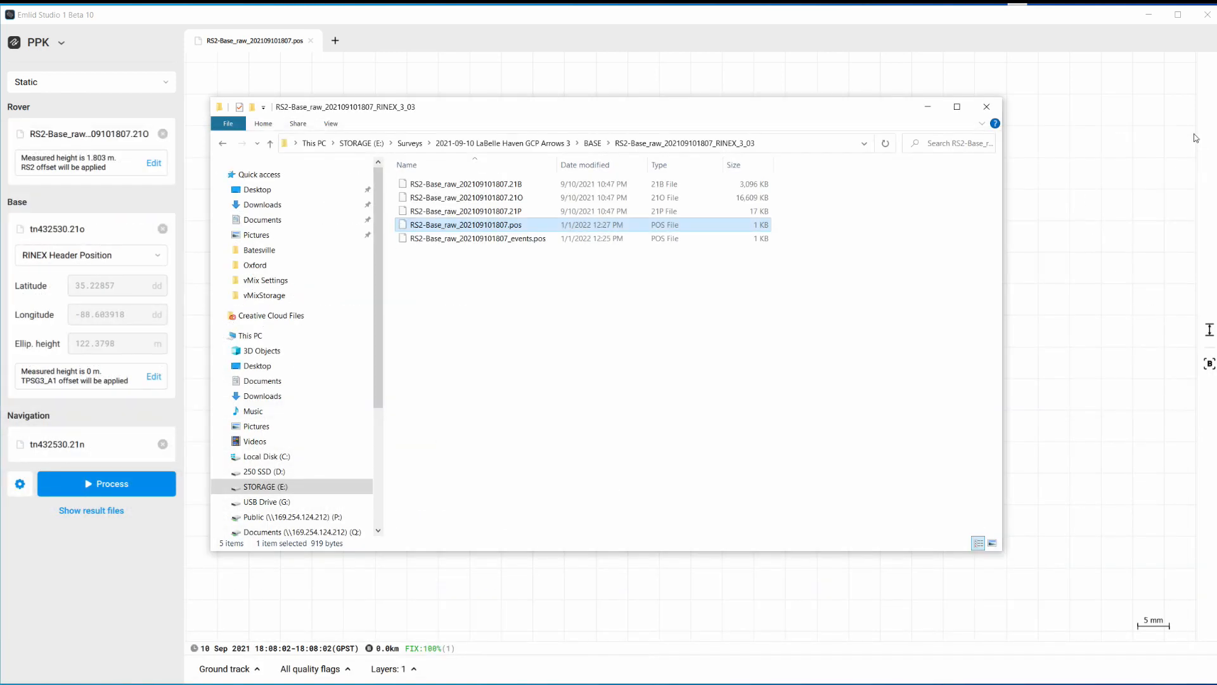
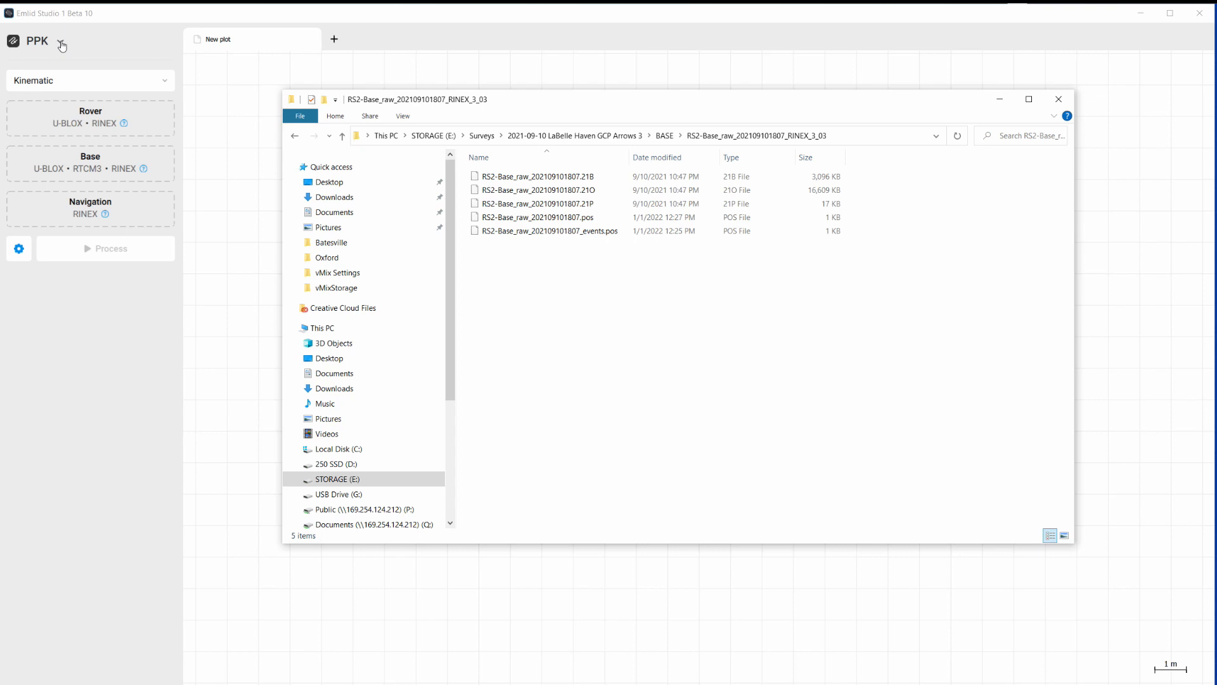
Step: Switch the workflow to Stop & Go with ReachView 3 and keep the positioning mode at Kinematic
click(61, 43)
click(61, 43)
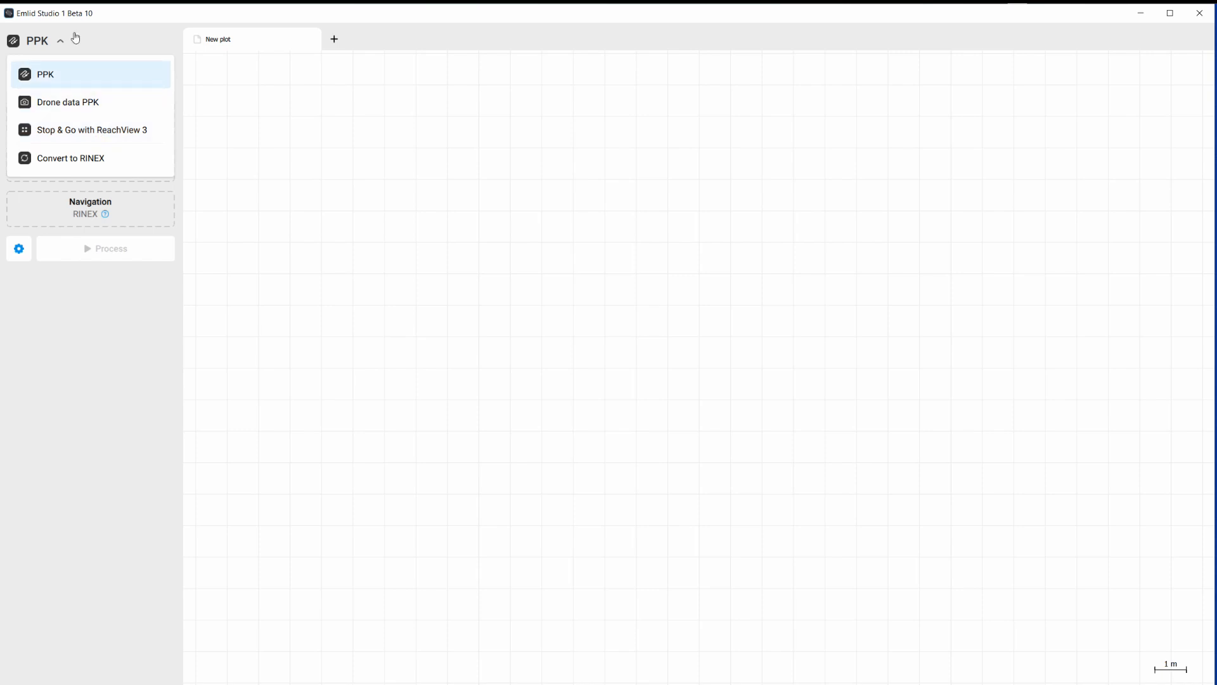
click(86, 38)
click(55, 45)
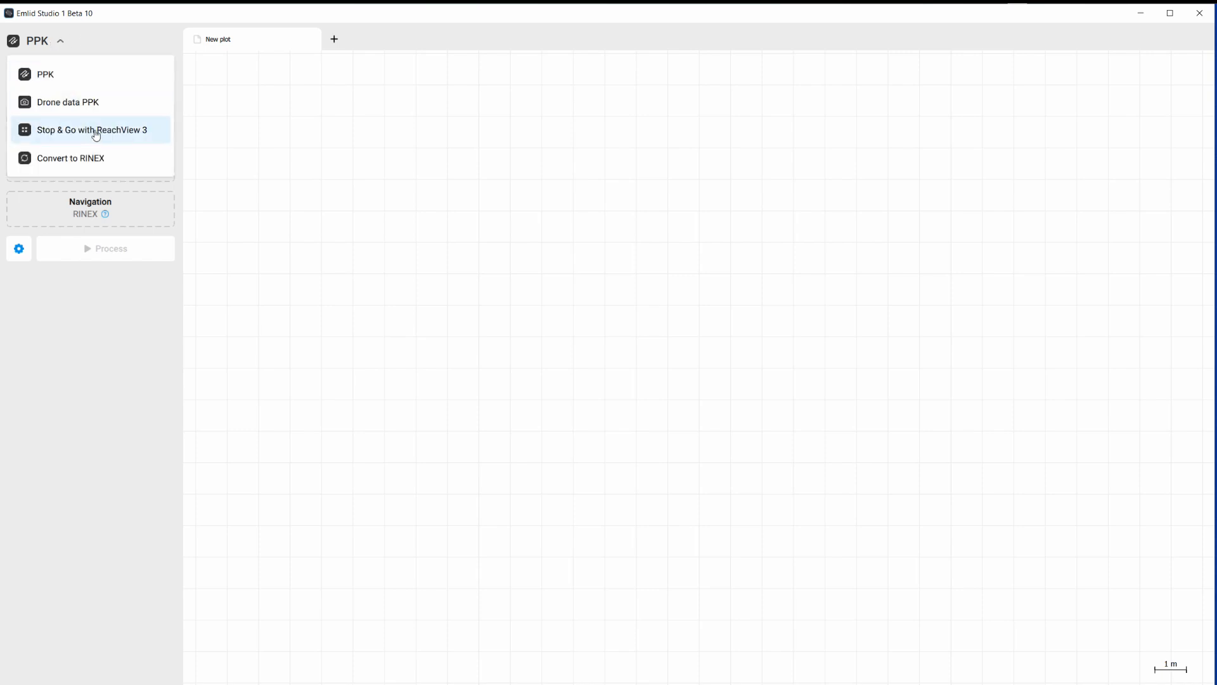
click(96, 135)
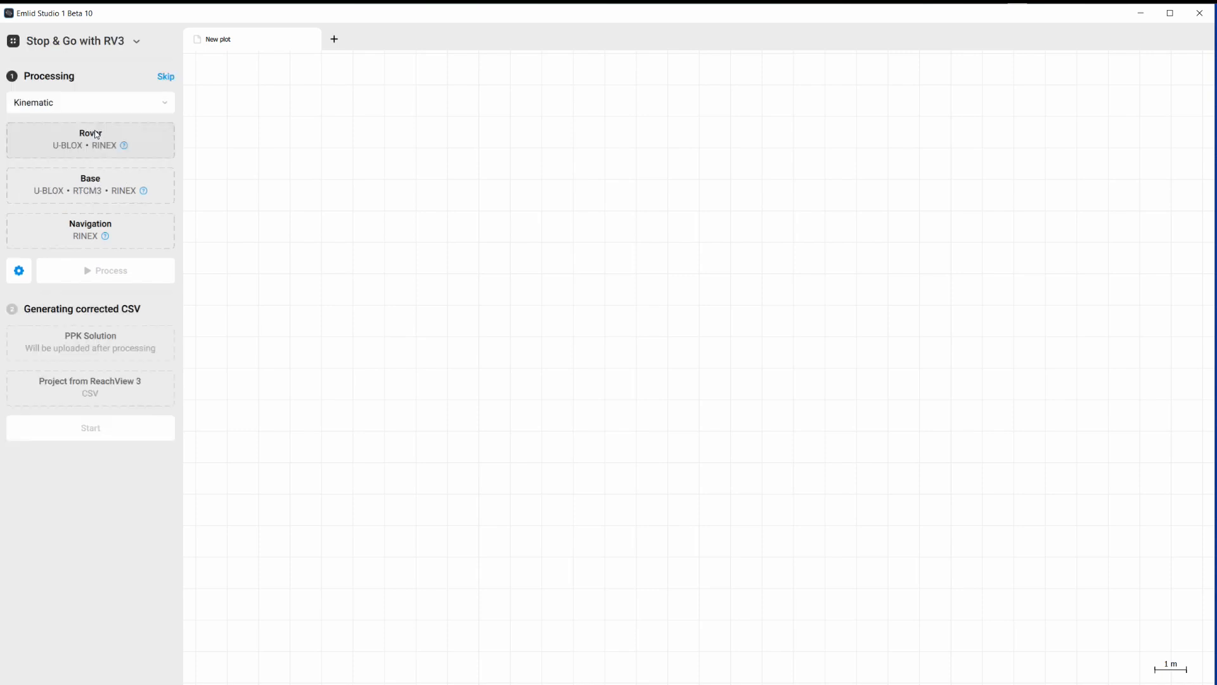
click(61, 104)
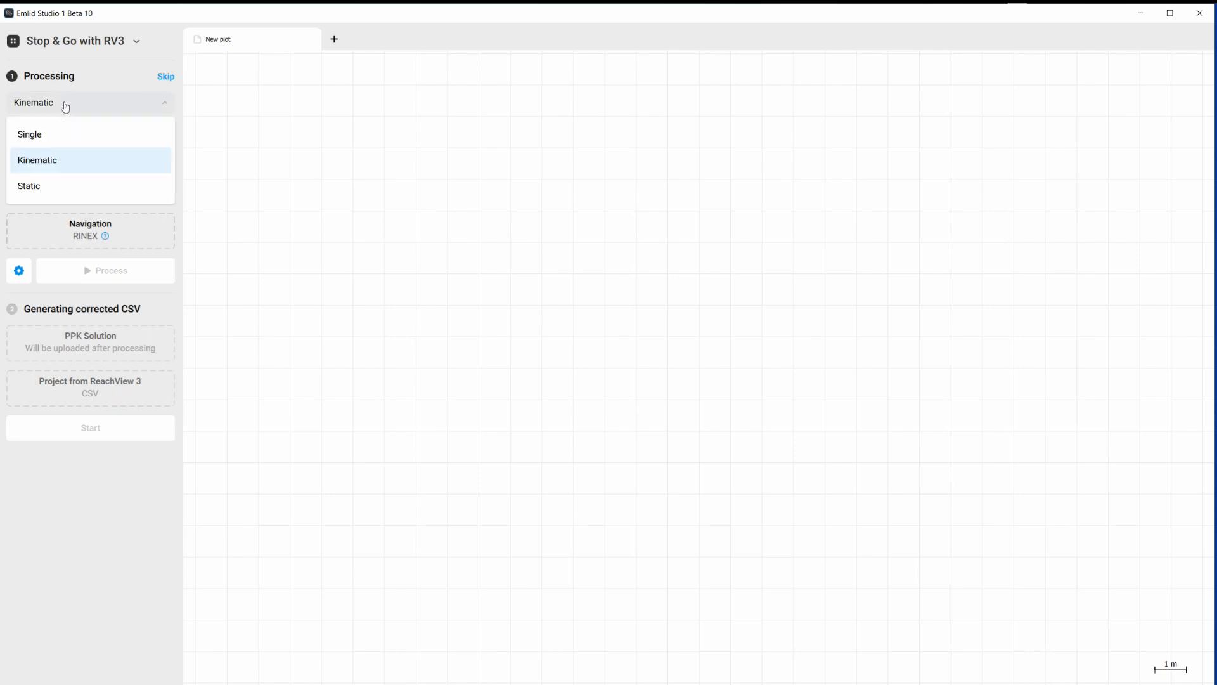
click(46, 164)
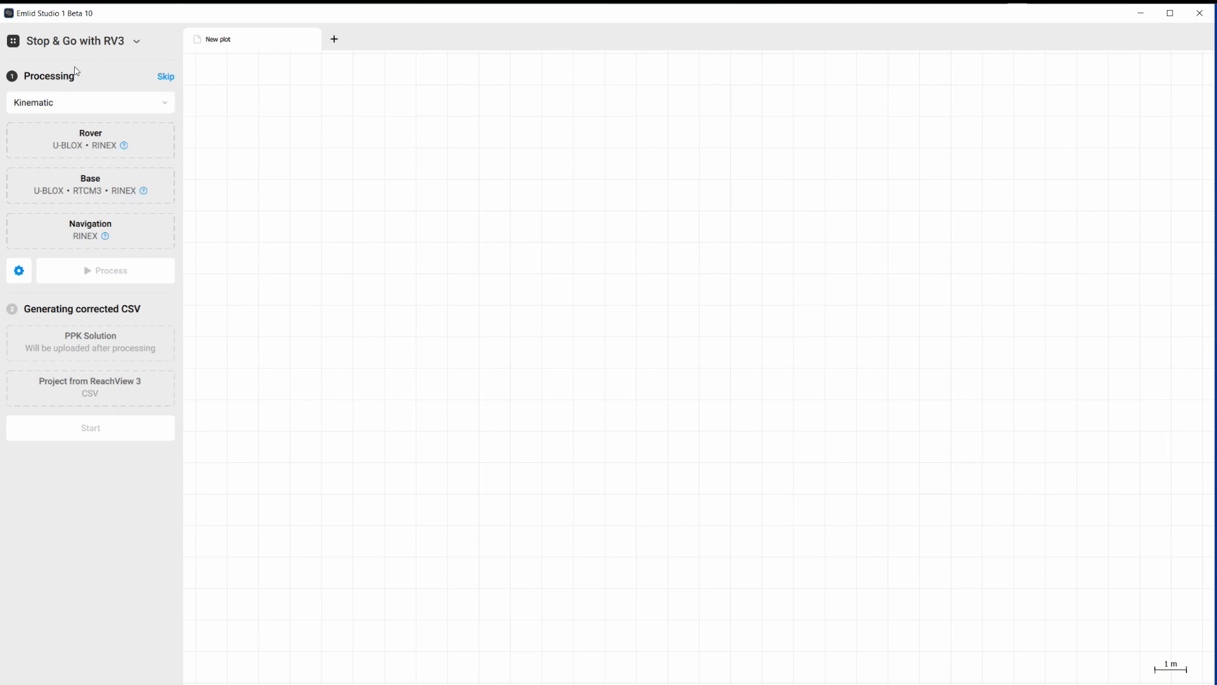
Step: Load RS2-Base_raw_202109101807.21O from the base RINEX folder as the Stop & Go base file
key(alt+Tab)
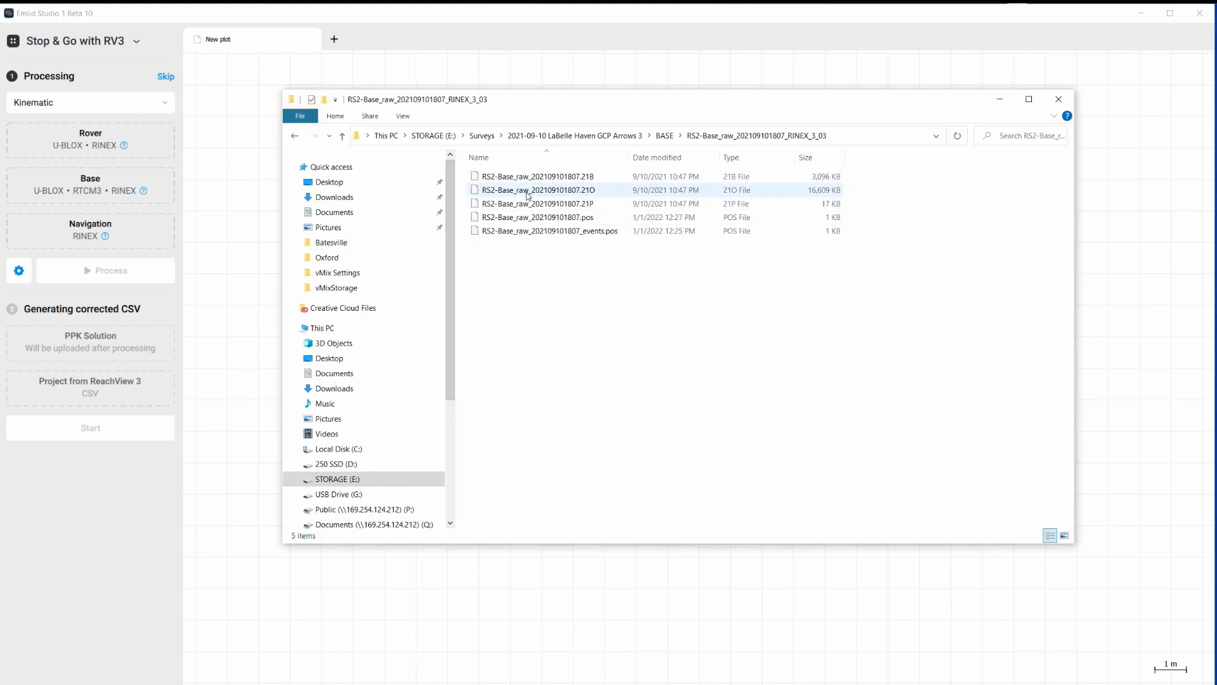
drag(547, 190, 105, 192)
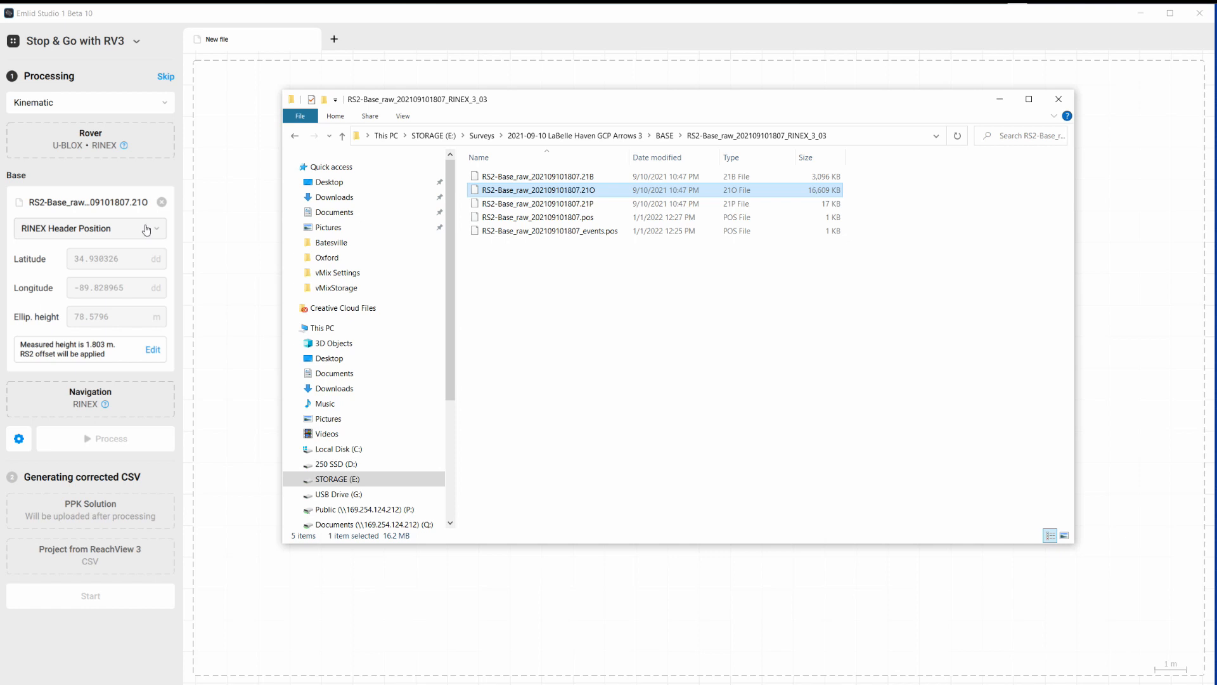
Step: Open the base's RS2-Base_raw_202109101807.pos result file in Notepad++ to read its corrected coordinates
click(522, 219)
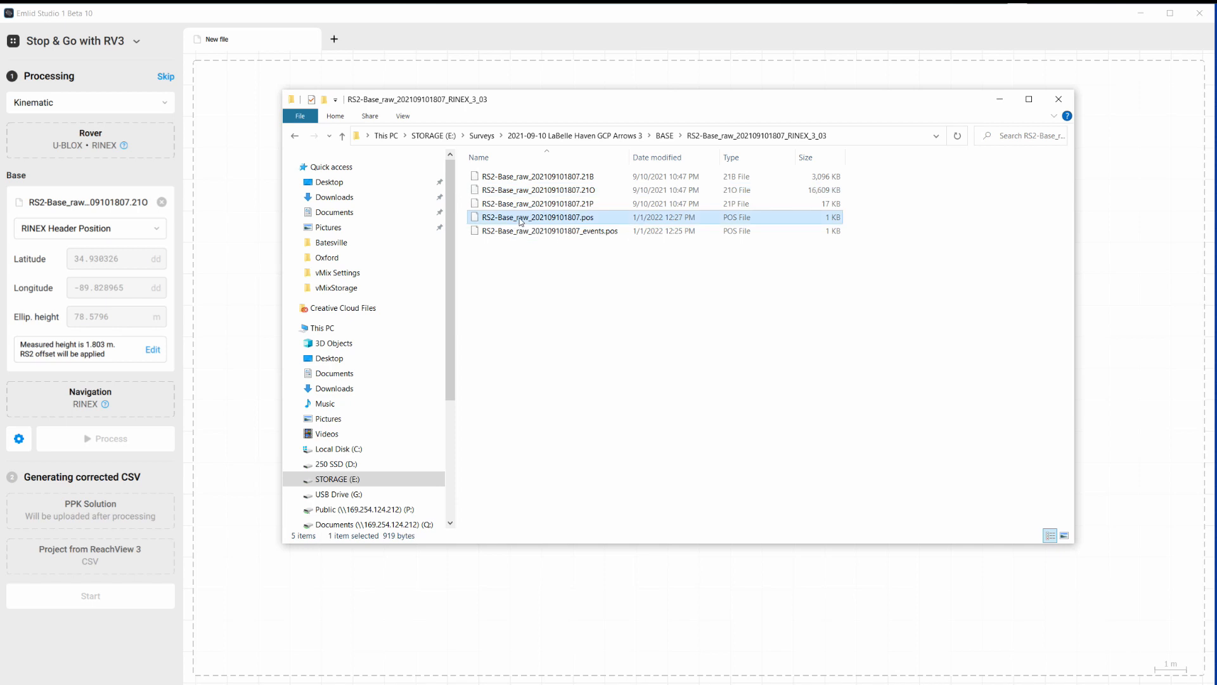
right_click(521, 222)
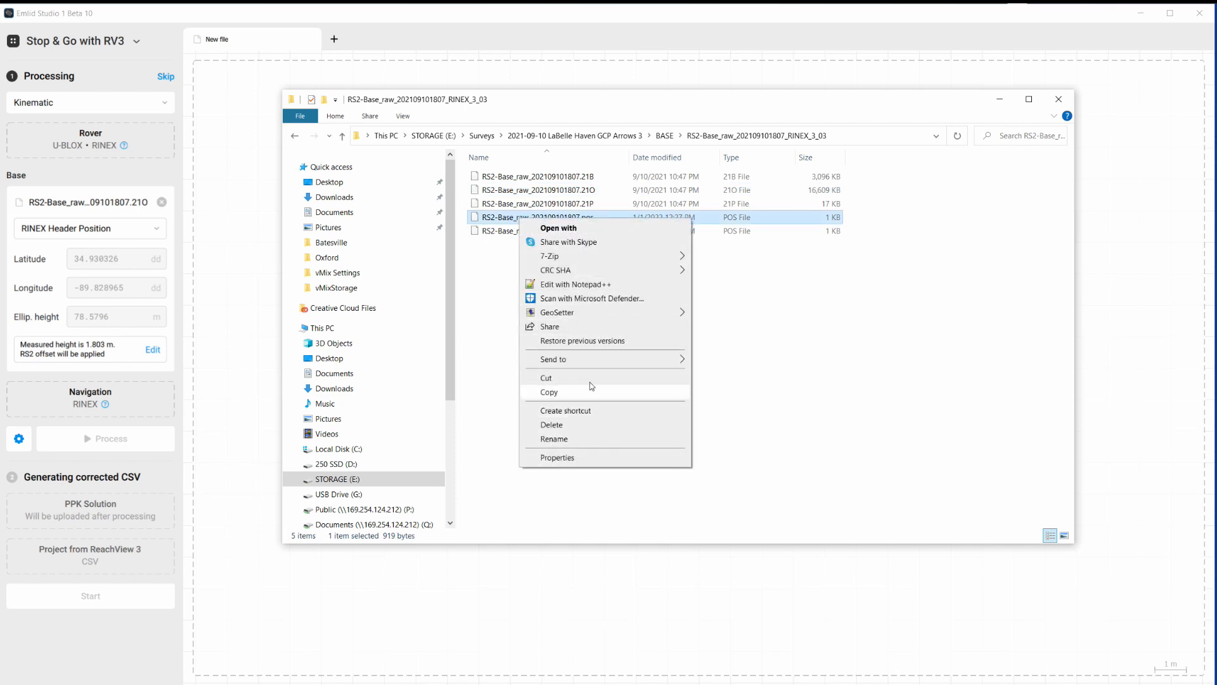
mouse_move(591, 365)
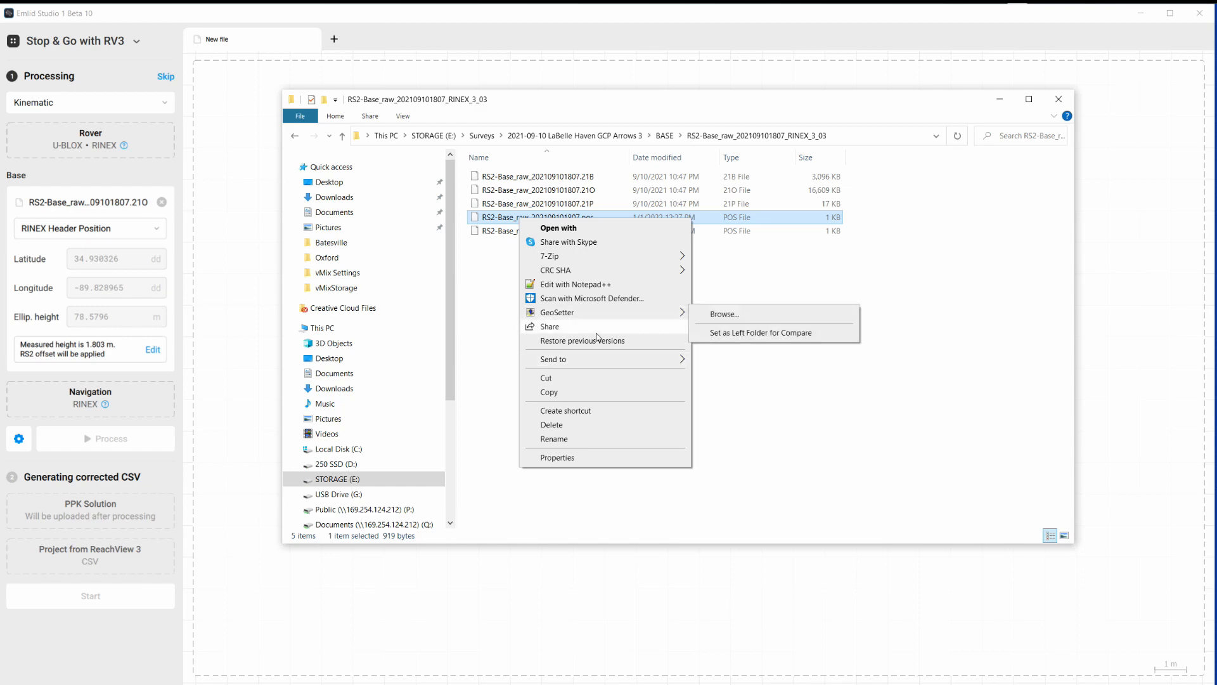
click(564, 287)
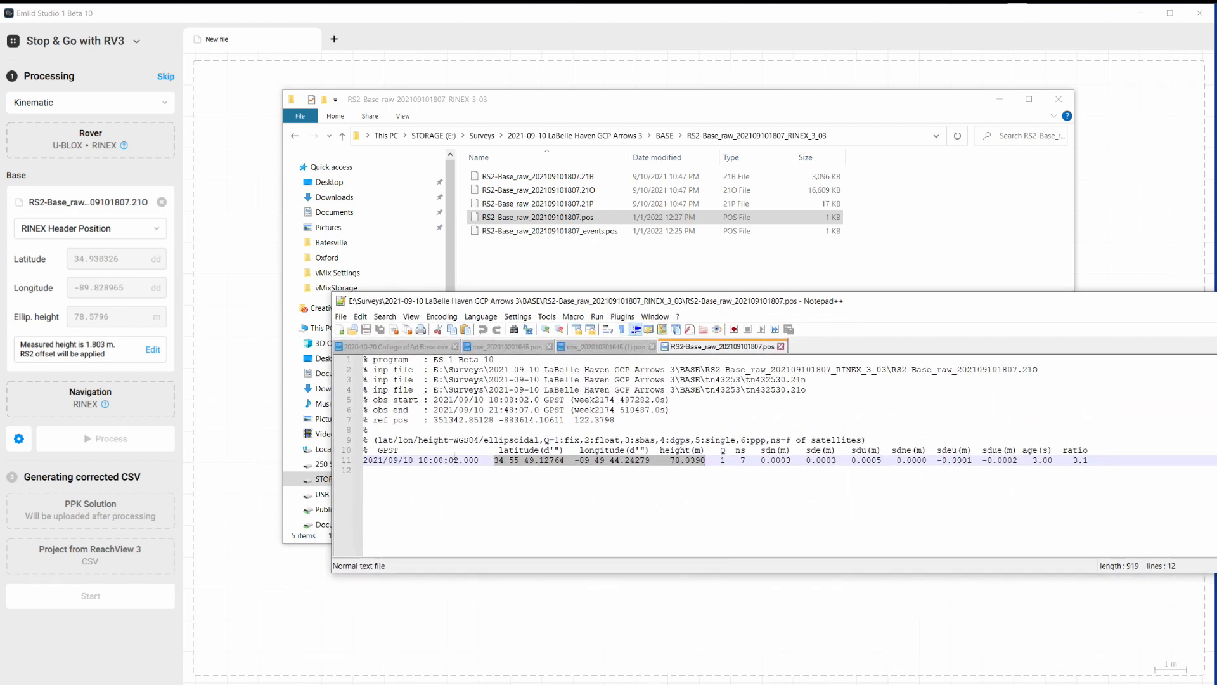
Step: Highlight the corrected latitude, longitude and height in the .pos file and move the Notepad++ window clear of Emlid Studio
click(497, 461)
drag(497, 460, 709, 462)
drag(752, 305, 1216, 254)
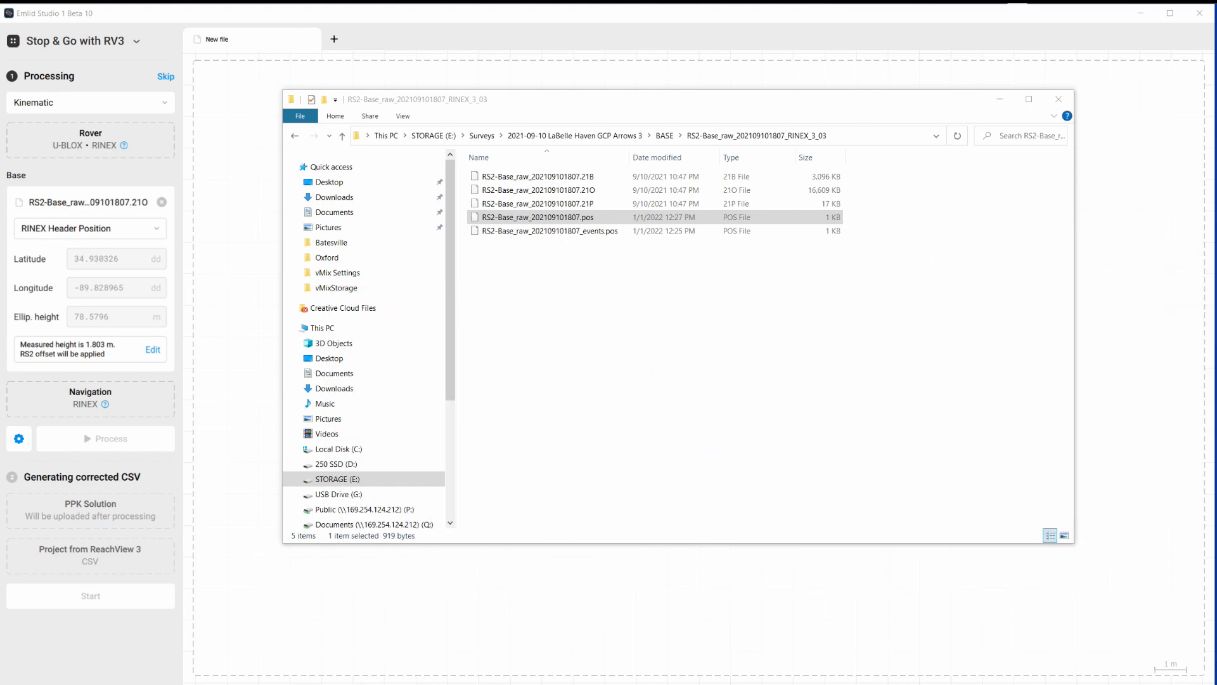
Step: Switch the base position source from RINEX Header Position to Lat/Lon/Height, dms
click(115, 233)
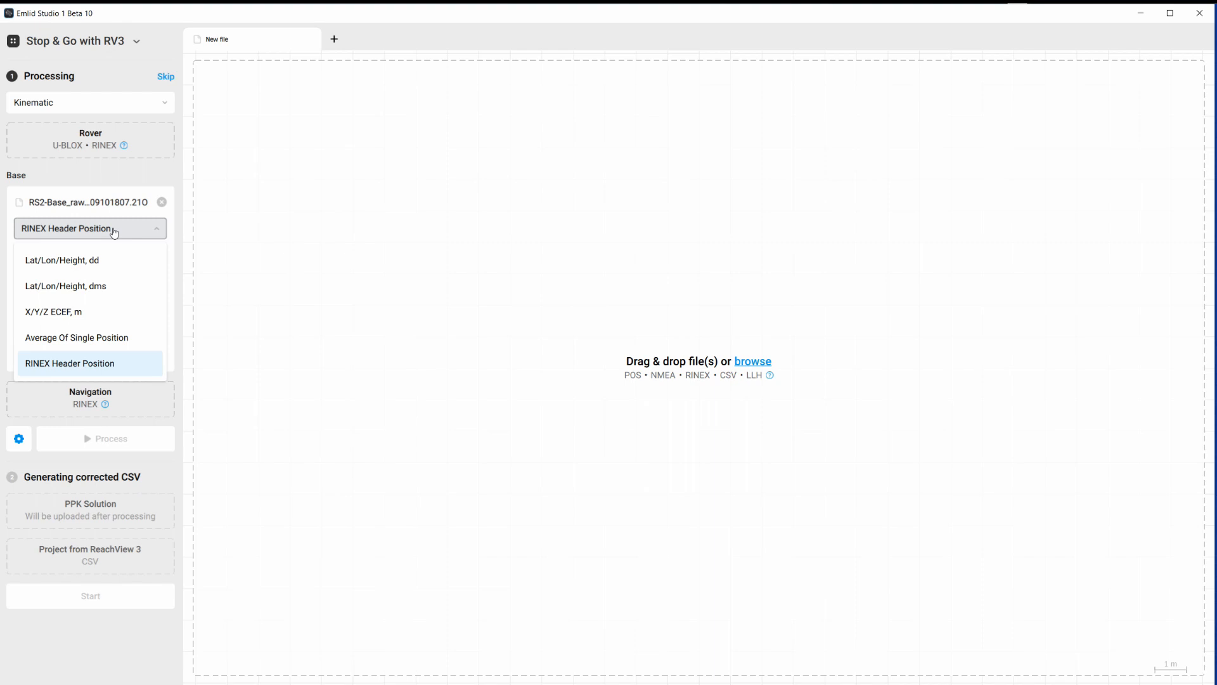
click(88, 291)
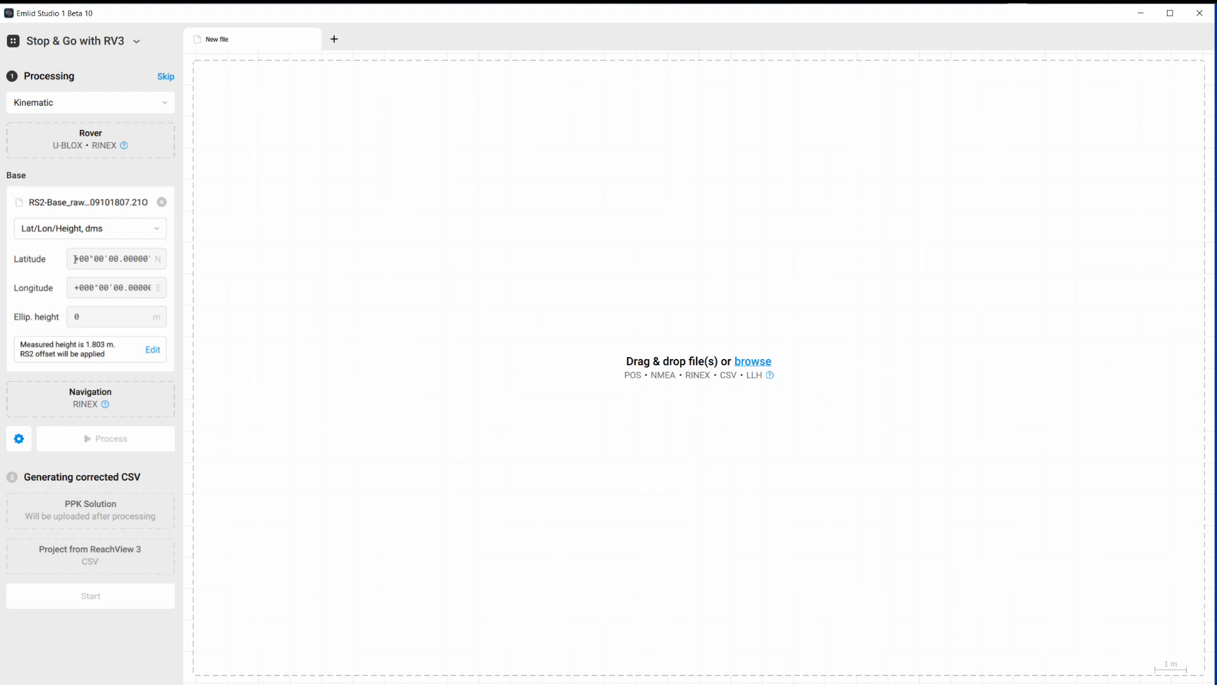
click(99, 231)
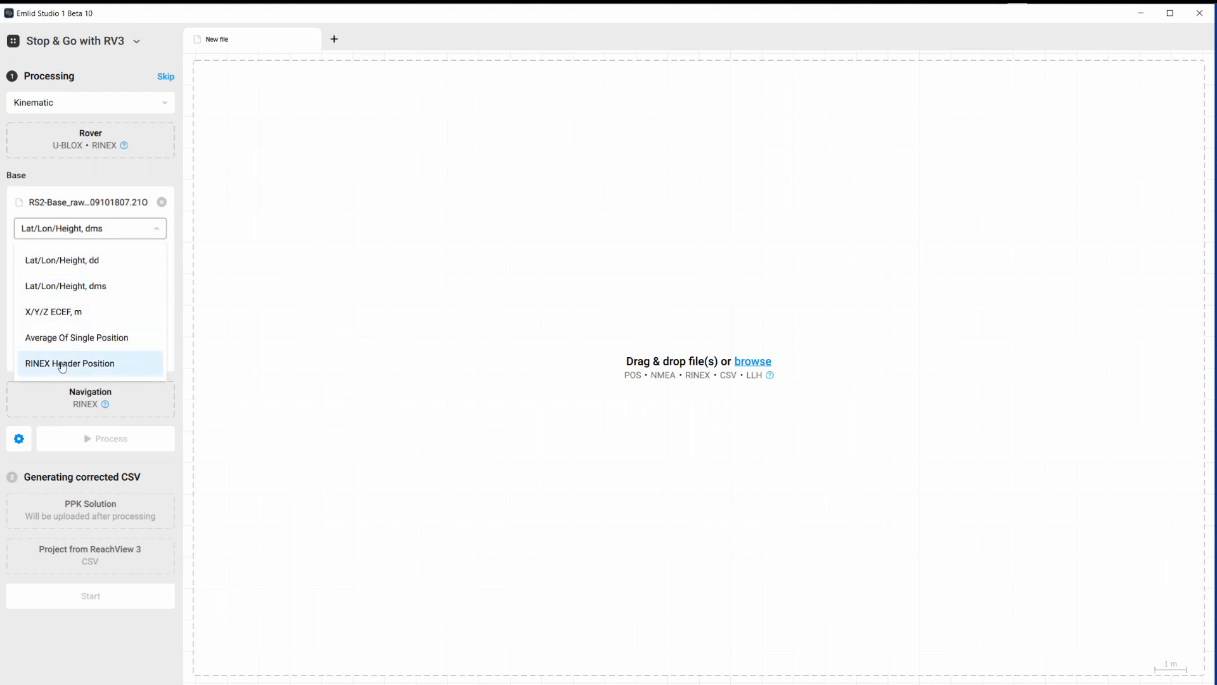
click(66, 363)
click(110, 232)
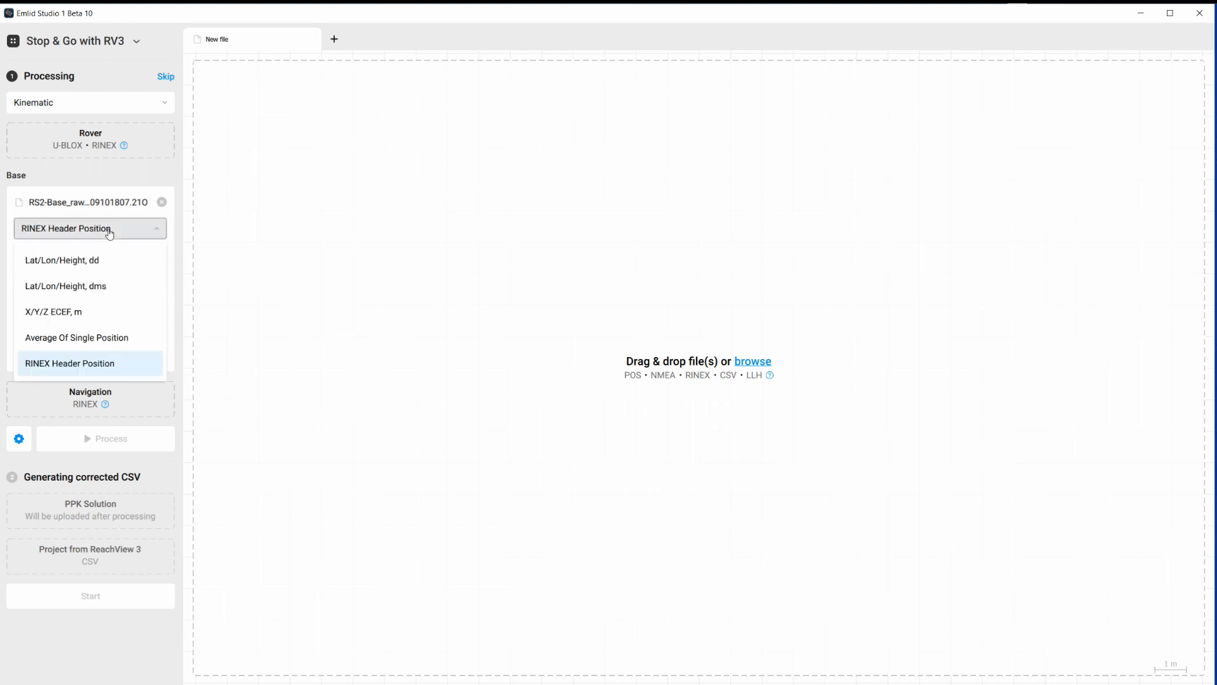
click(83, 287)
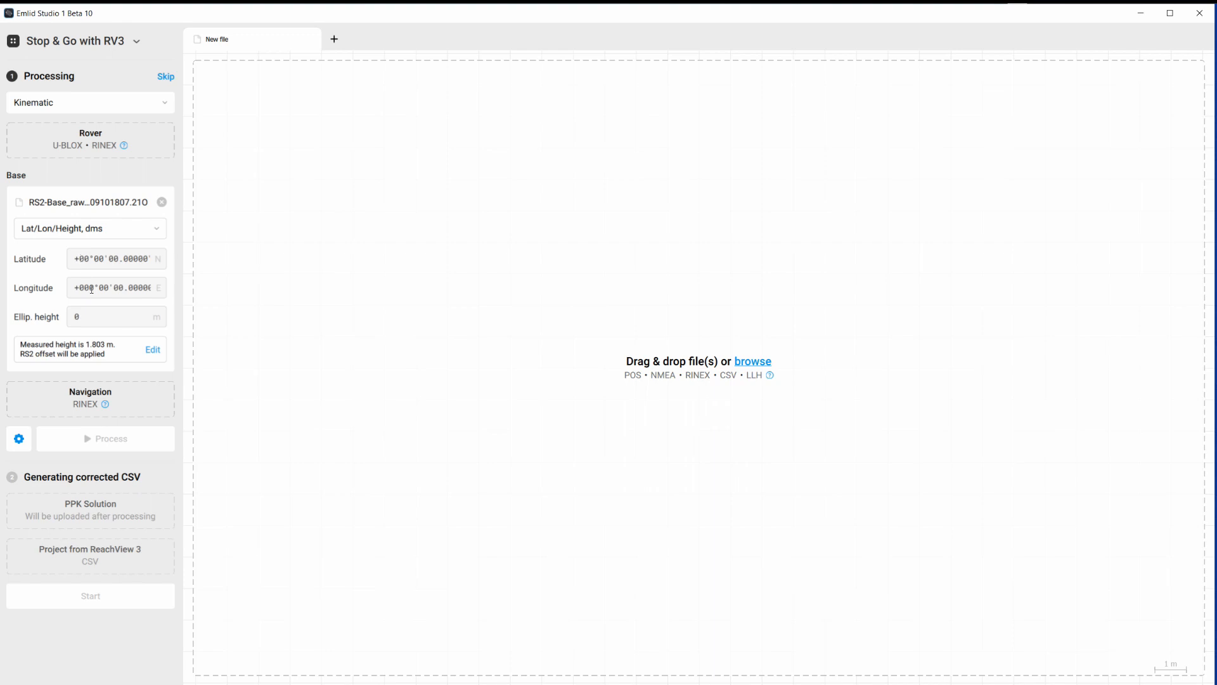
Step: Set the base latitude to 34°55'49.12764" north
click(74, 259)
text(034)
text(55)
text(49.)
text(12764)
Step: Set the base longitude to -089°49'44.24279" and the ellipsoidal height to 78.0390 m
key(Tab)
key(ctrl+a)
key(BackSpace)
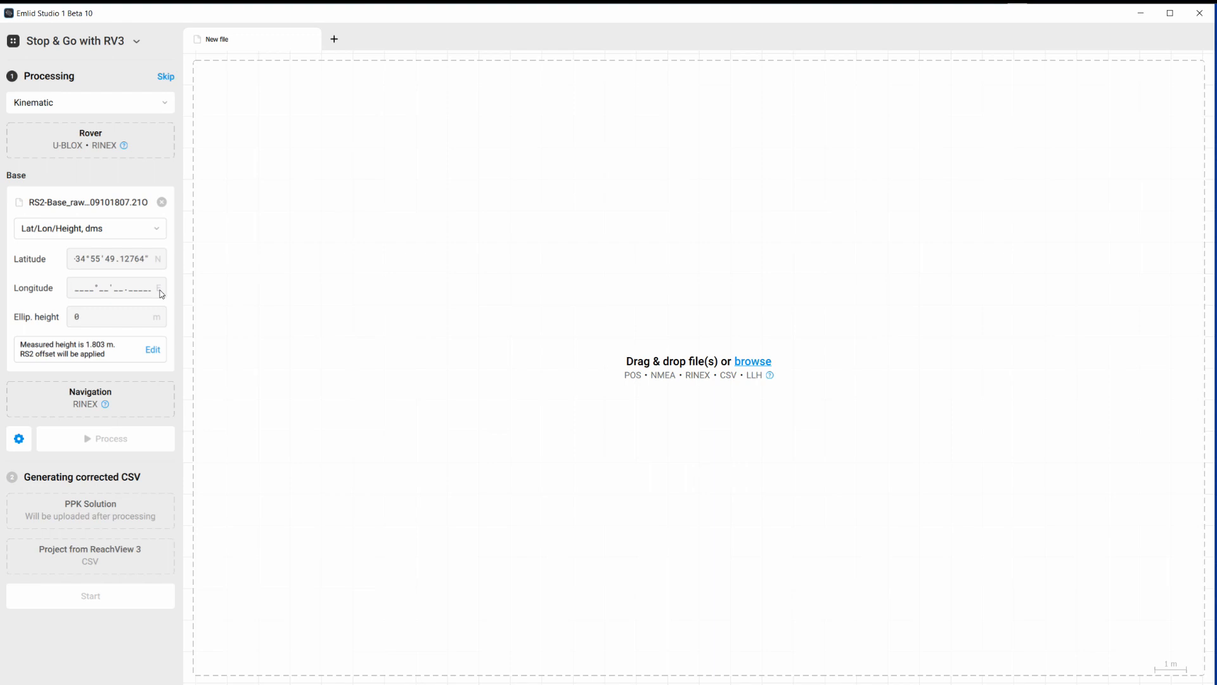
text(-)
text(089)
text(49)
text(44.)
text(2)
text(4279)
click(27, 318)
text(78.0390)
Step: Load RS2-Base_raw_202109101807.21P from the base RINEX folder as the navigation file
key(alt+Tab)
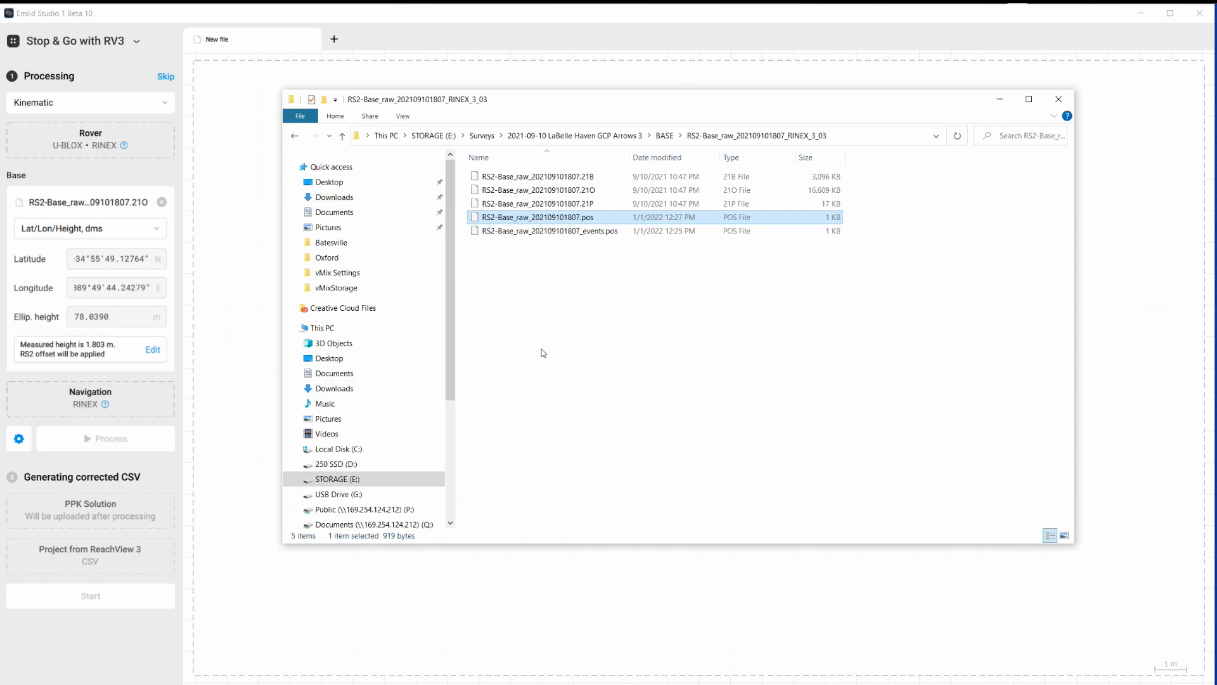
click(563, 205)
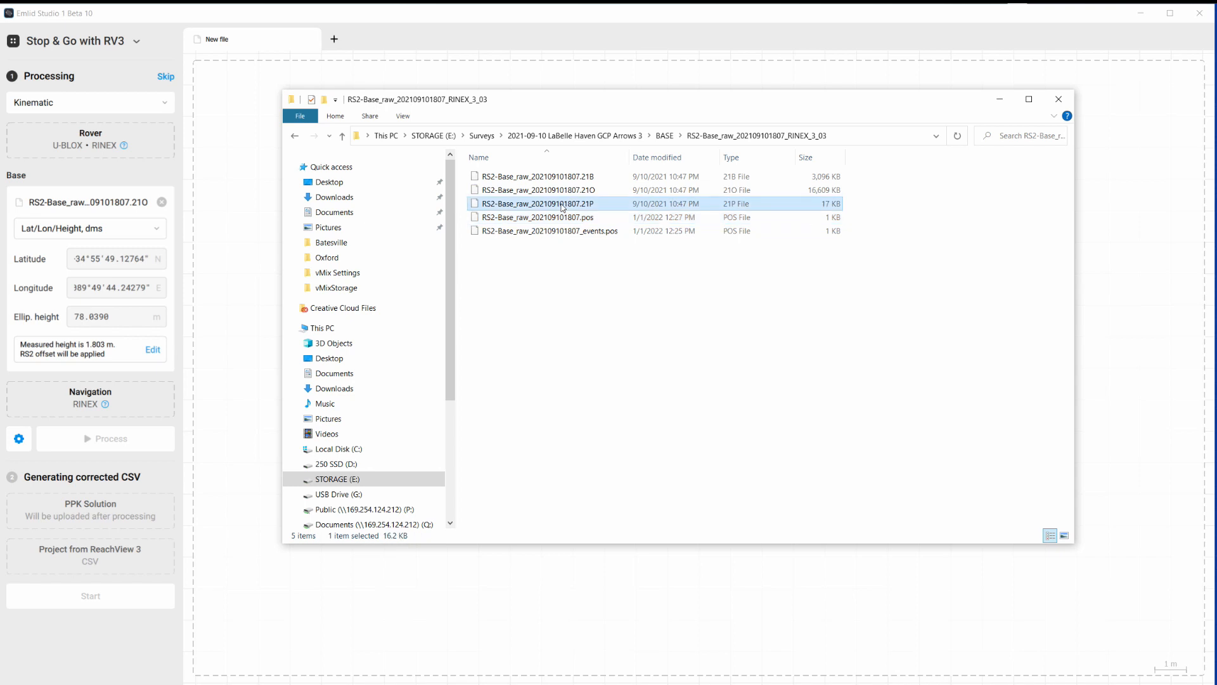
drag(563, 206, 87, 407)
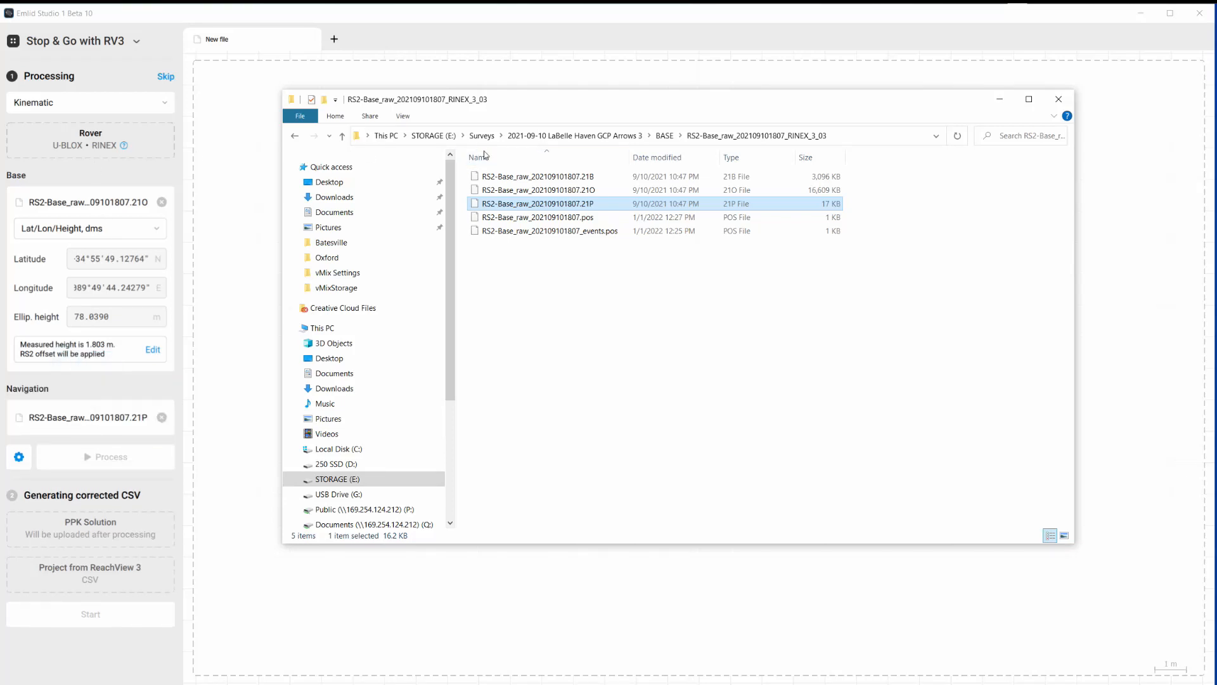
Step: Load RS2-Rover_raw_202109102040.21O from the ROVER folder's RINEX_2_11 subfolder as the rover file
click(602, 136)
click(501, 190)
double_click(508, 190)
double_click(542, 177)
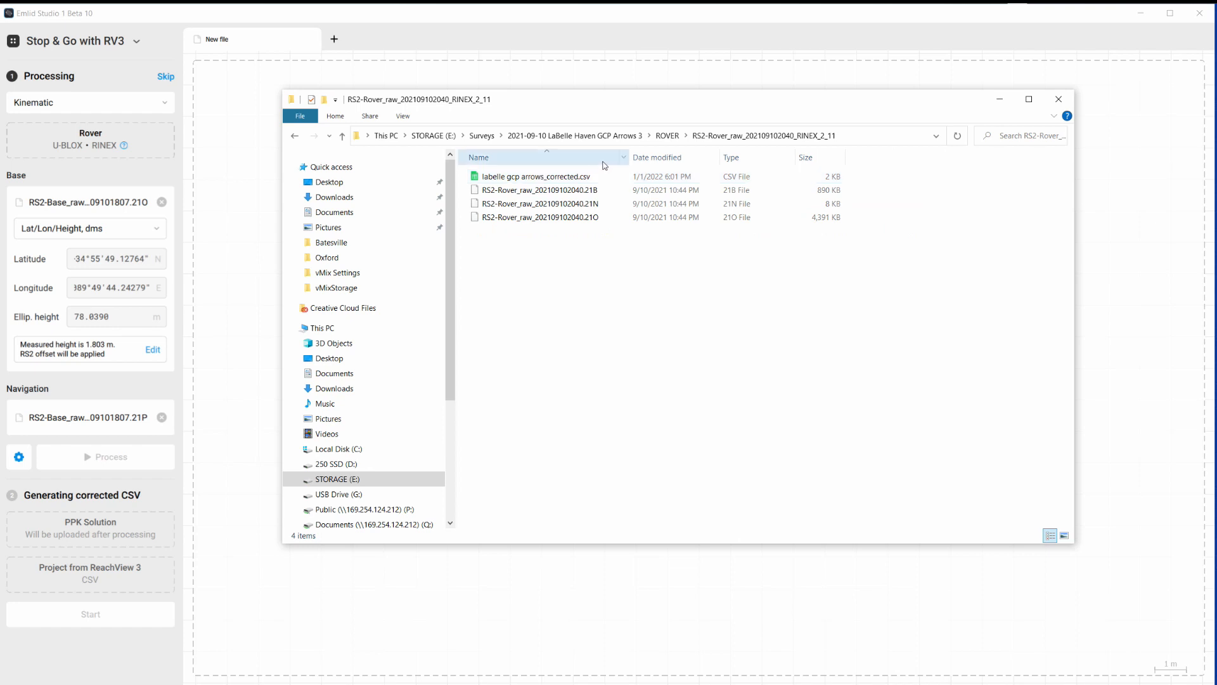
click(669, 136)
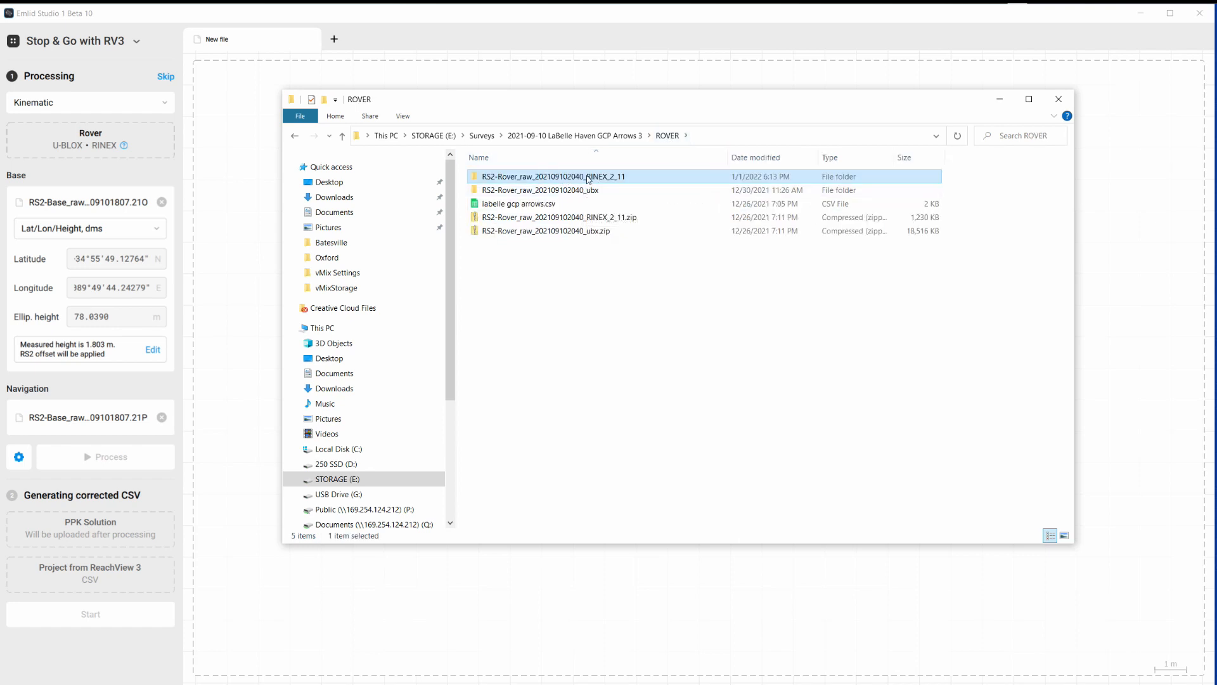
double_click(589, 178)
click(579, 205)
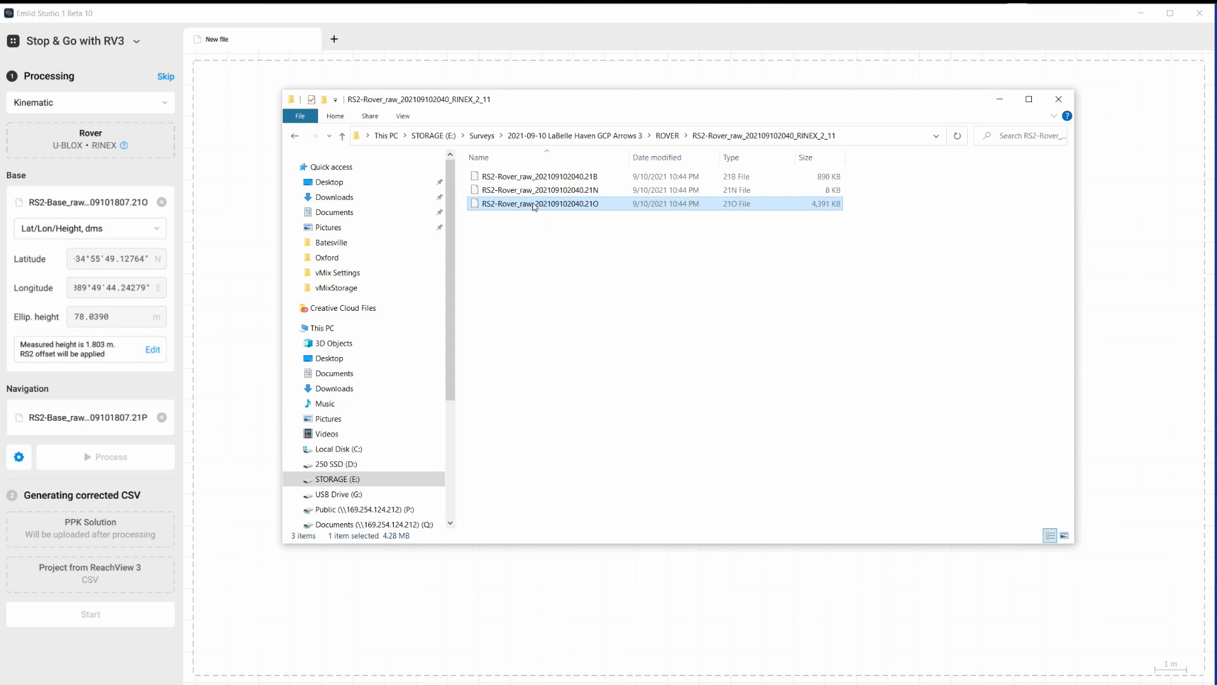
drag(535, 206, 90, 135)
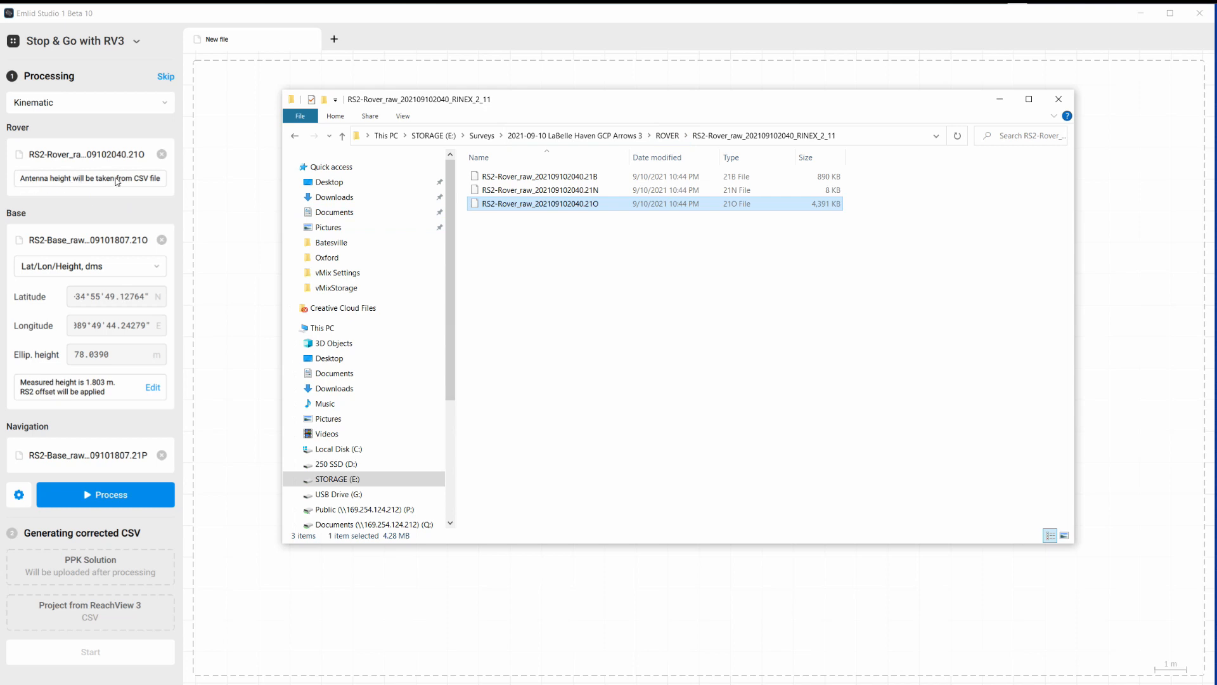
Step: Try to load labelle gcp arrows.csv from the ROVER folder as the ReachView 3 project before processing
click(668, 136)
click(511, 206)
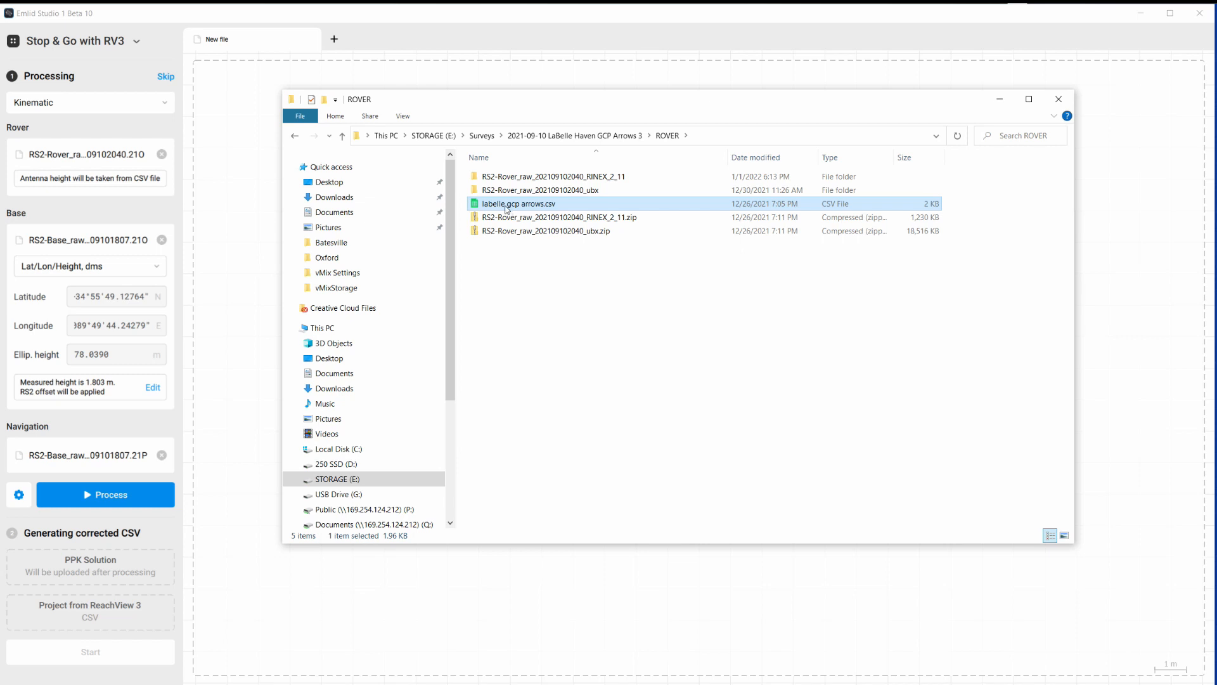
drag(509, 210, 84, 592)
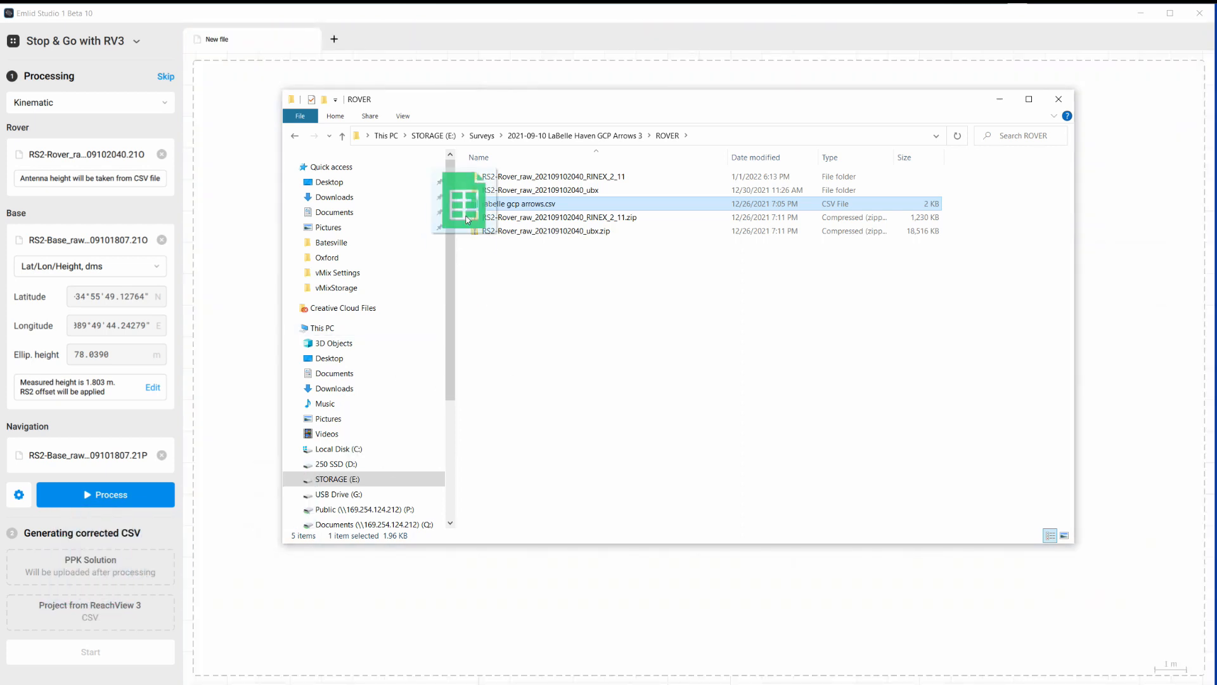
Step: Process the kinematic PPK solution for the rover, and load labelle gcp arrows.csv as the ReachView 3 project
click(89, 497)
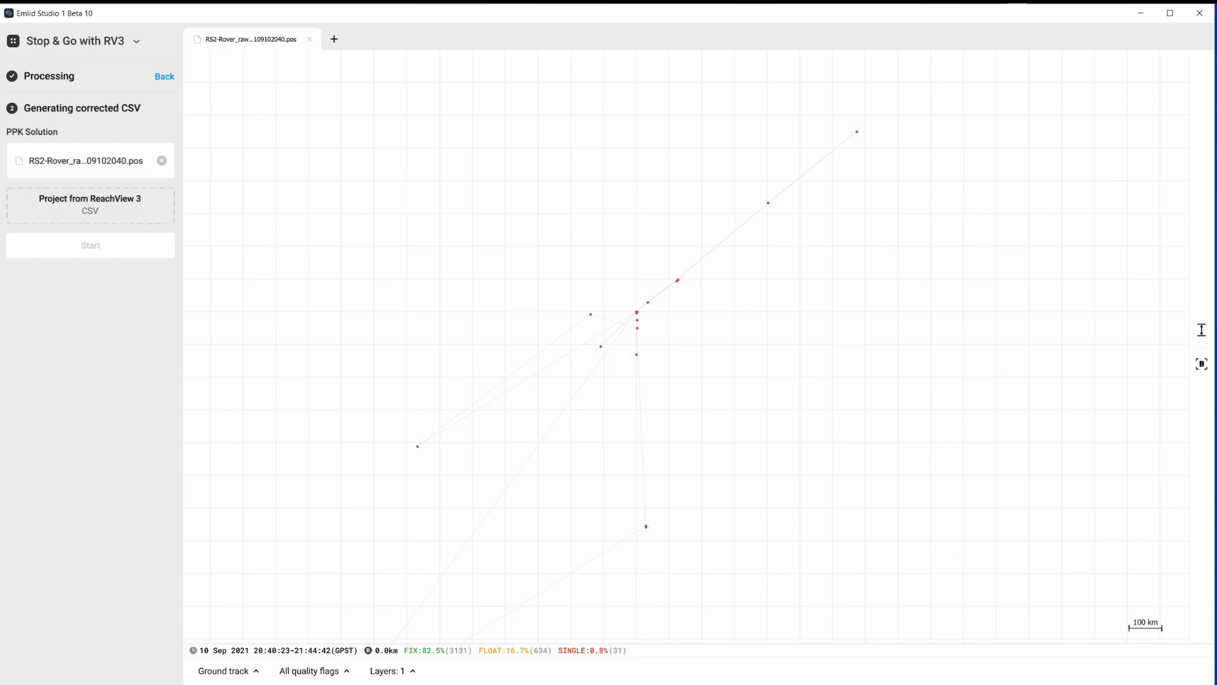
key(alt+Tab)
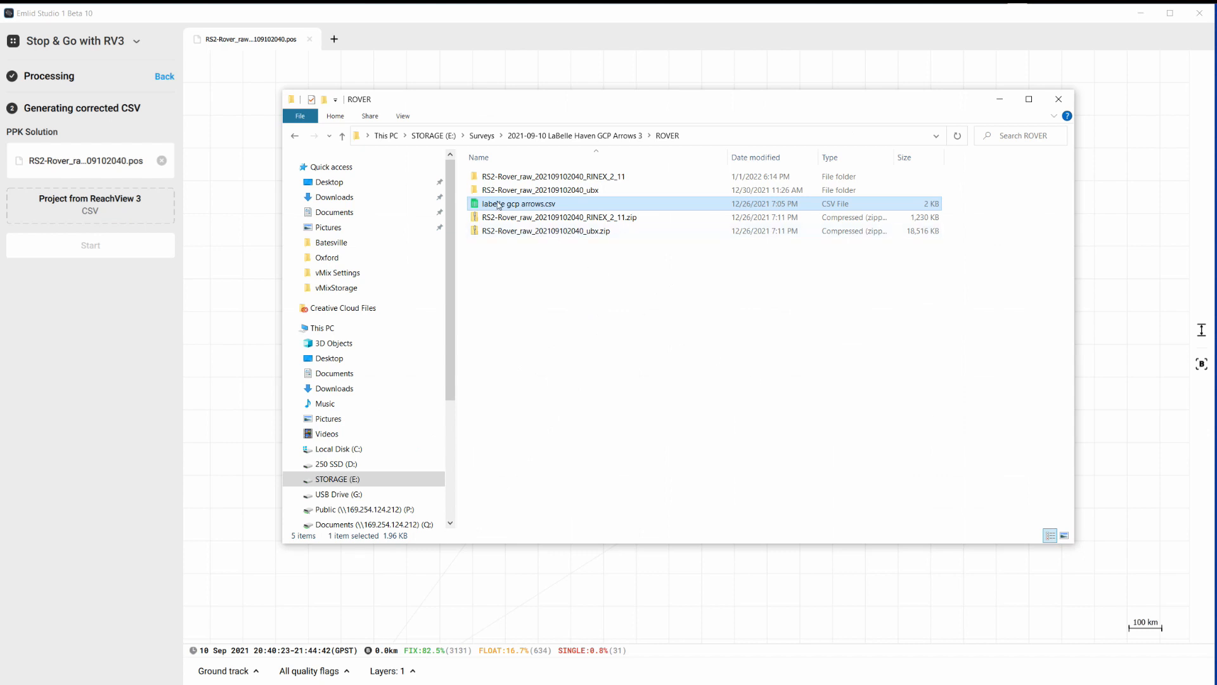
drag(499, 205, 88, 211)
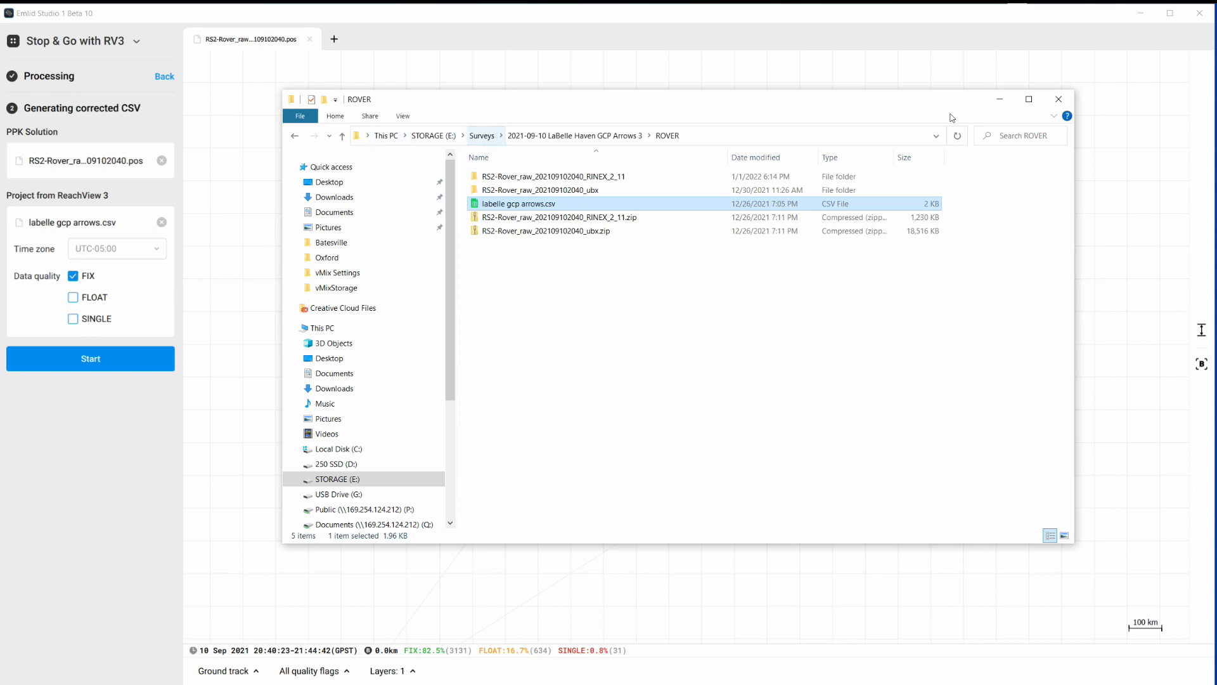
Step: Generate the corrected CSV using only FIX-quality data and show its result files
click(1000, 99)
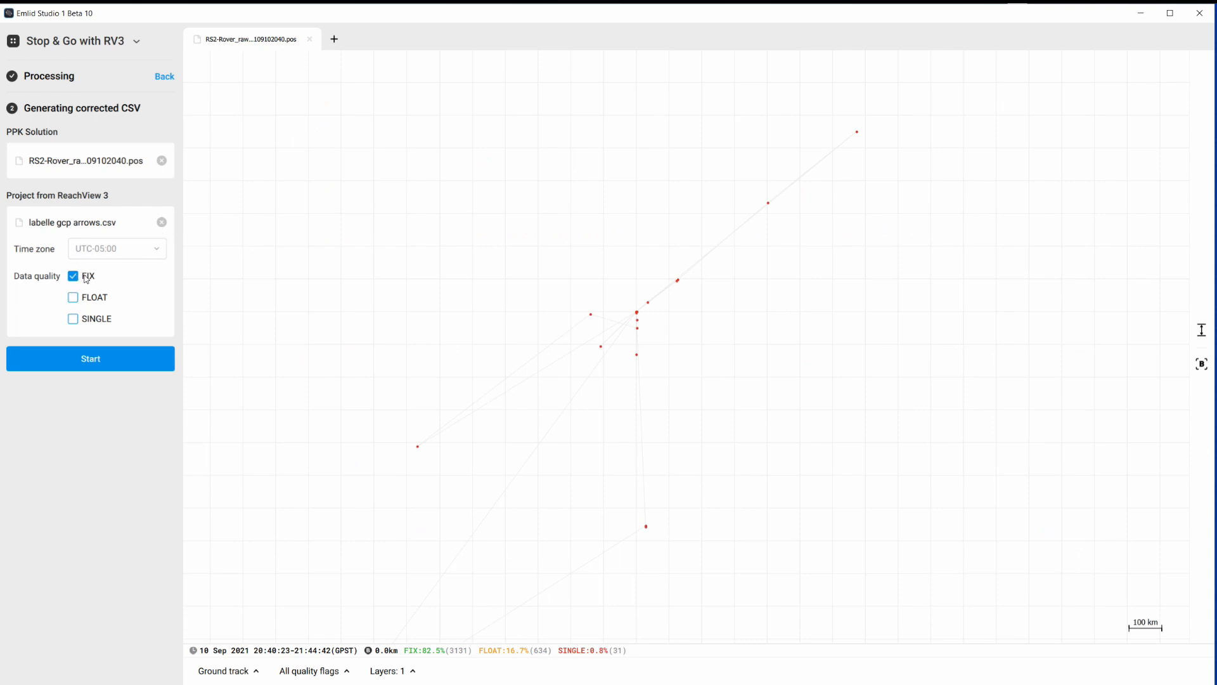
click(100, 361)
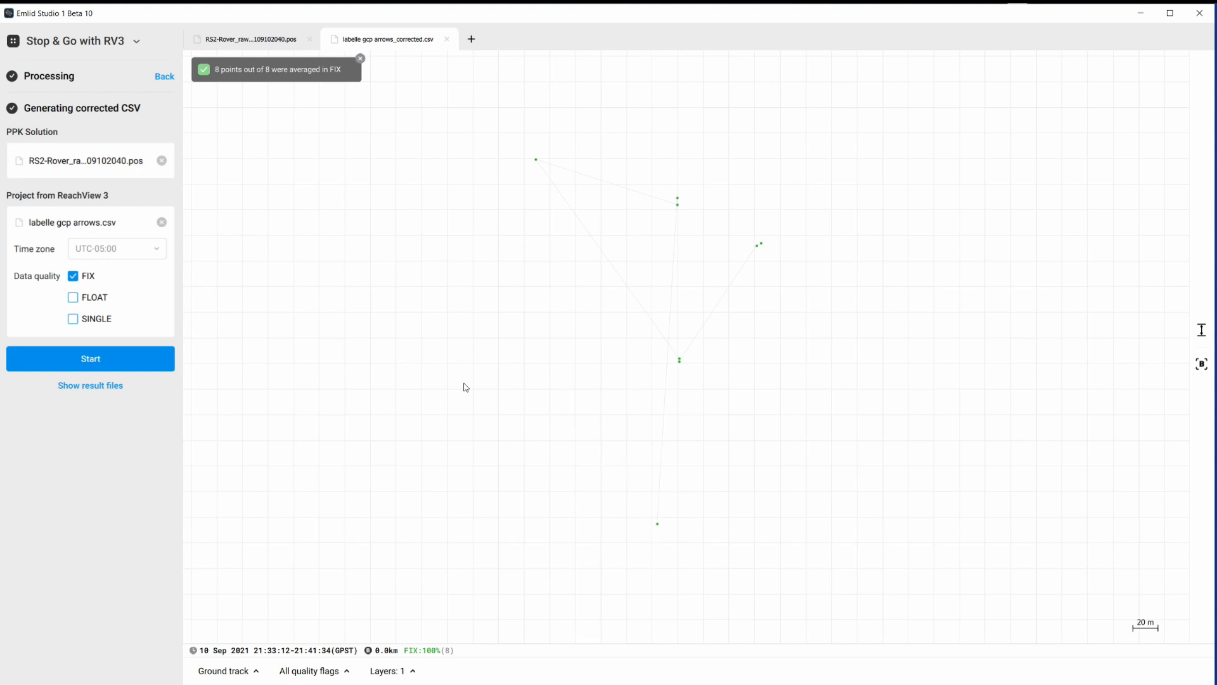
click(92, 387)
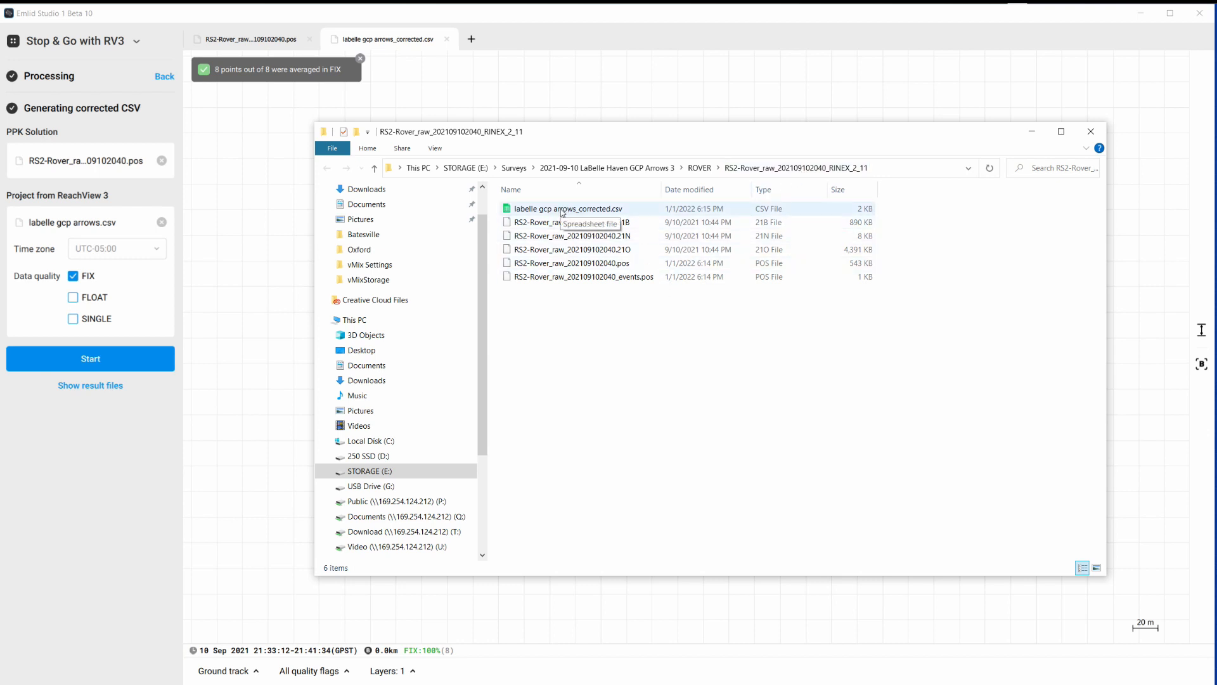
Step: Open labelle gcp arrows_corrected.csv from the results folder in Notepad++
click(562, 211)
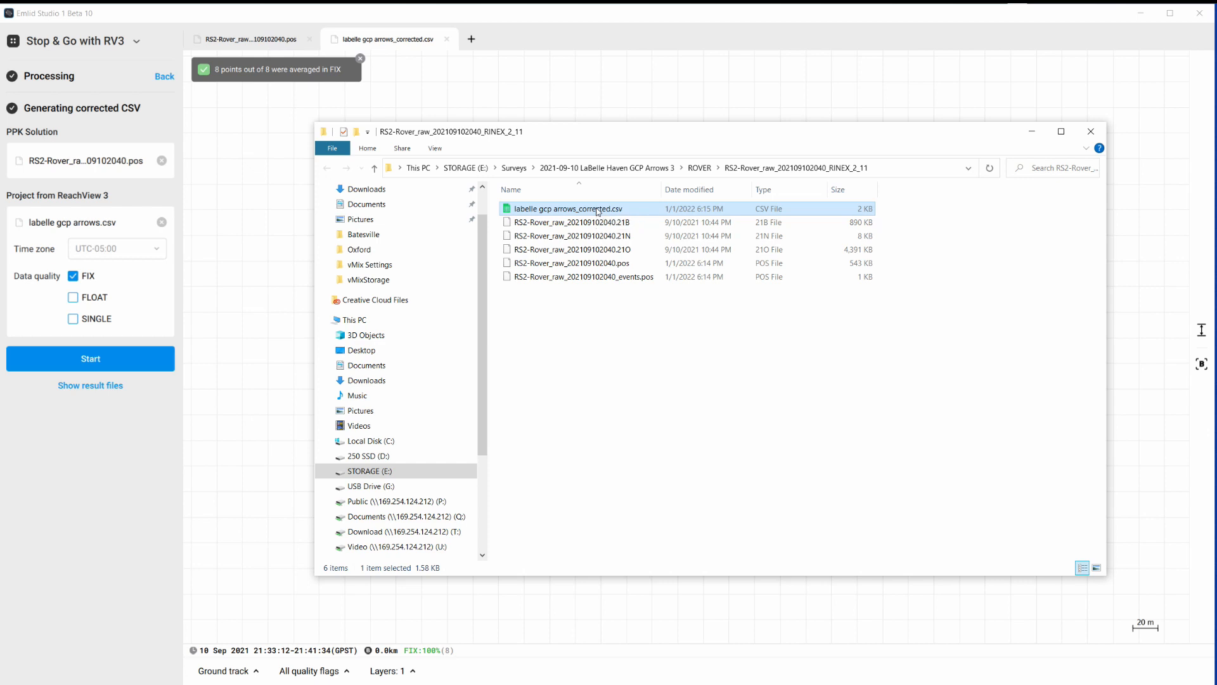
right_click(598, 211)
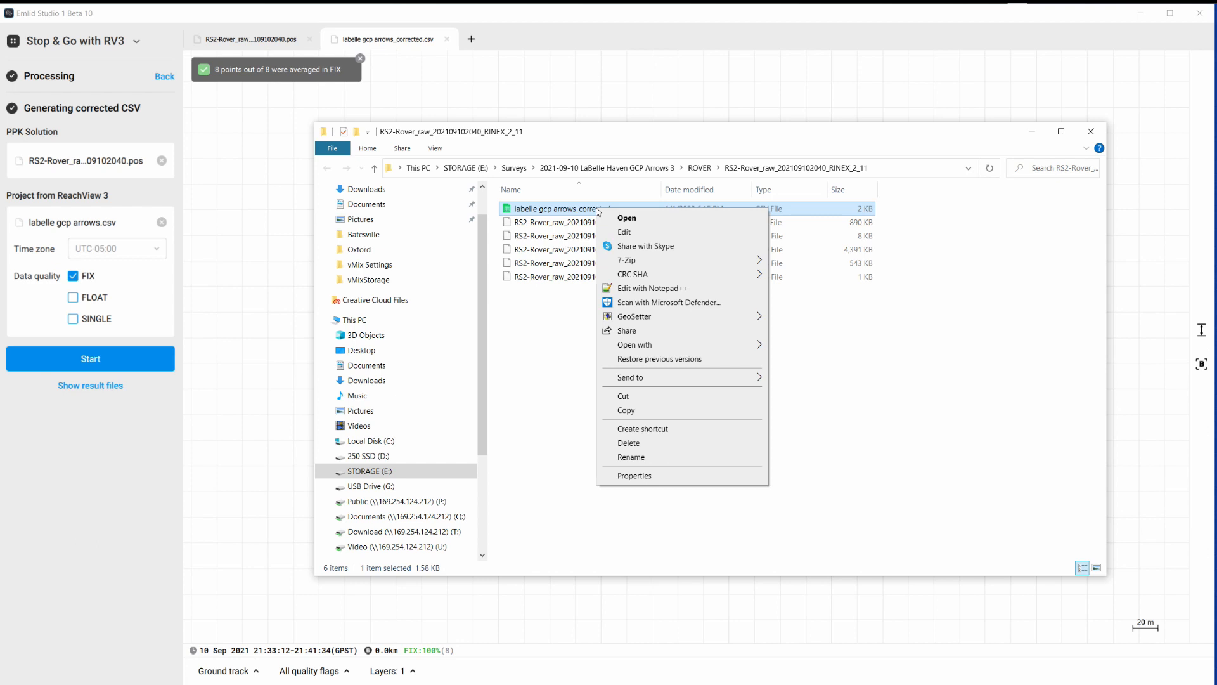
click(643, 288)
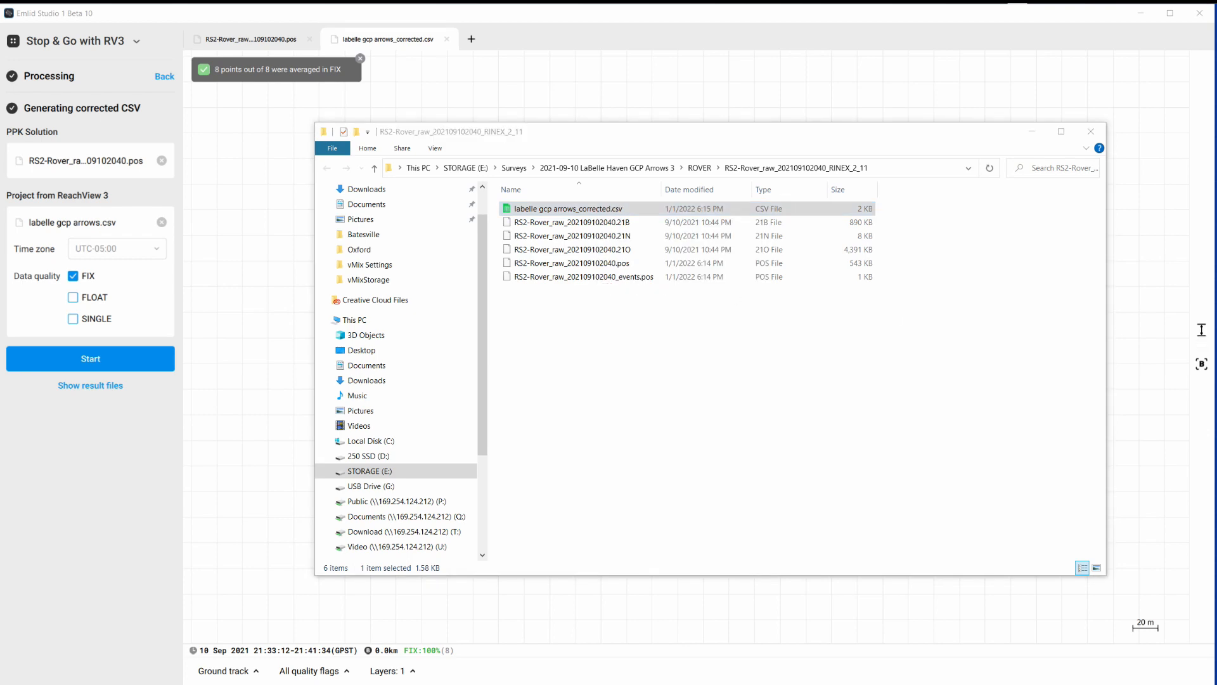